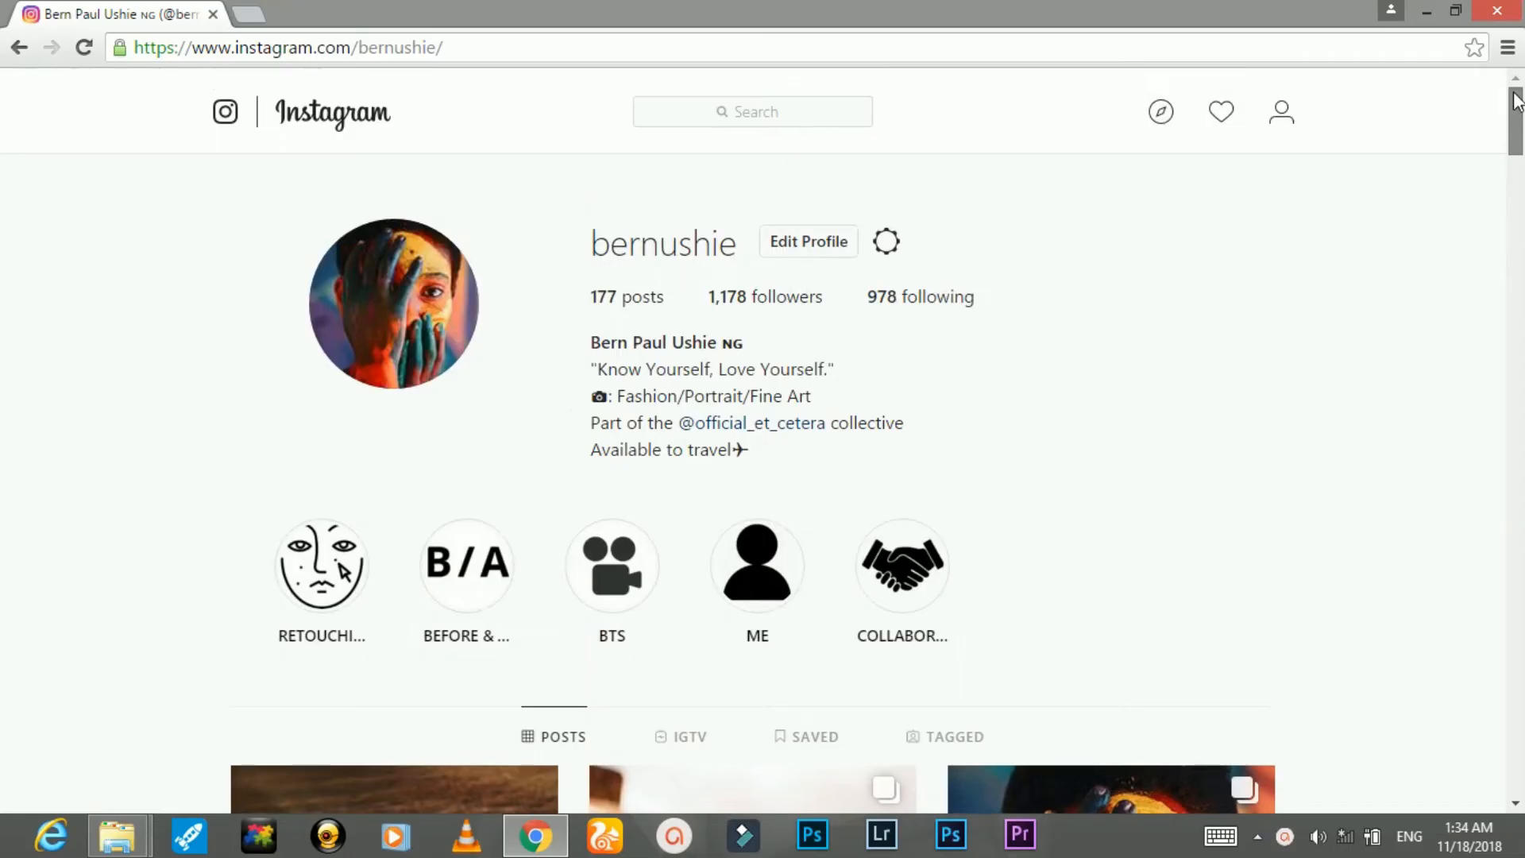
{"action": "left_click_drag", "start_coordinate": [1517, 119], "coordinate": [1521, 447]}
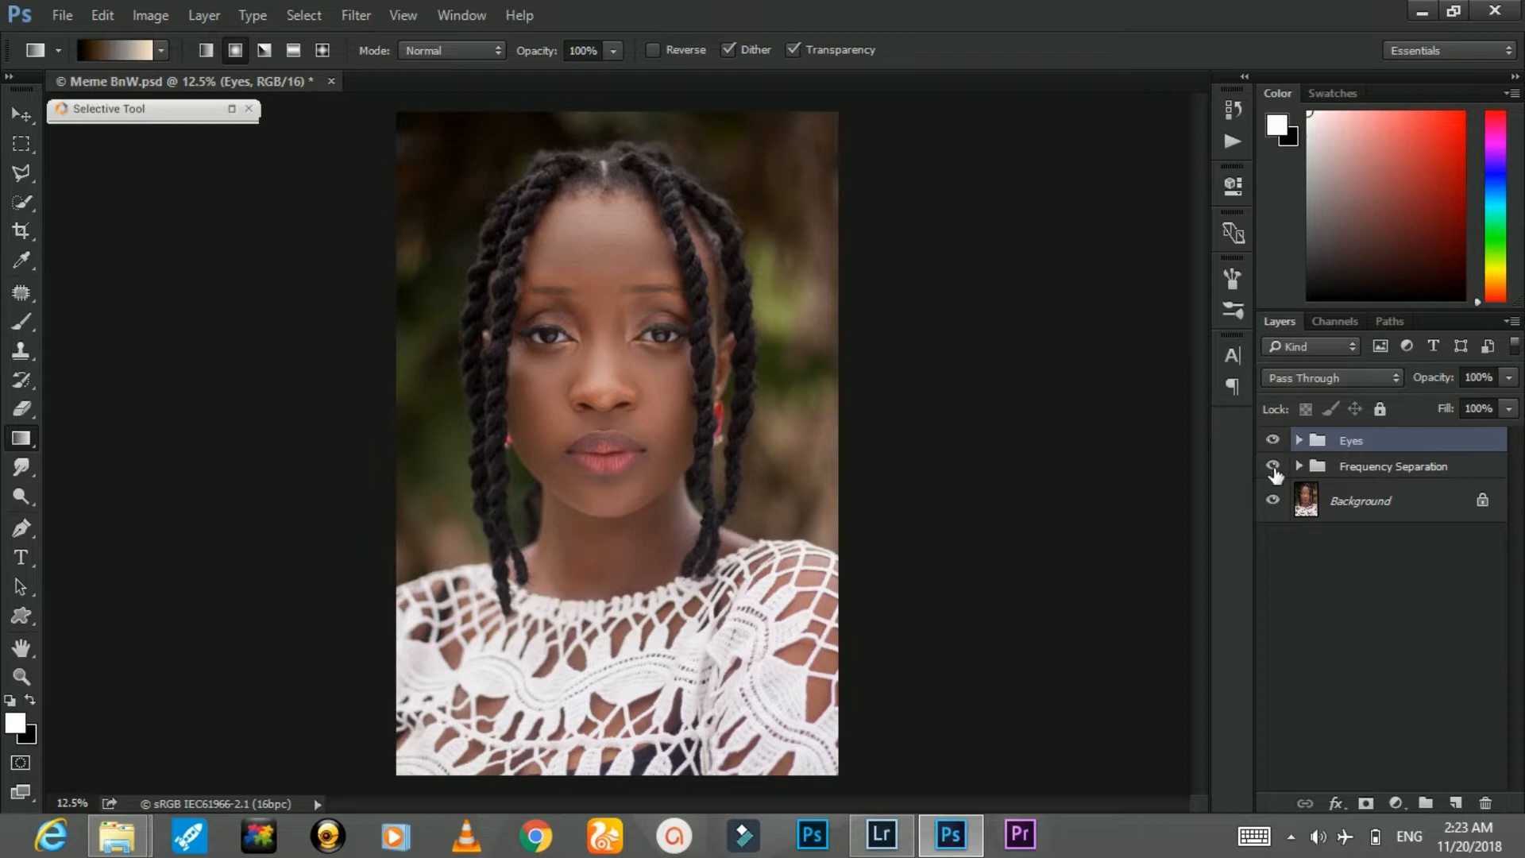
Compare the portrait with and without the Frequency Separation group and the Eyes group by toggling each group's visibility
{"action": "left_click", "coordinate": [1274, 468]}
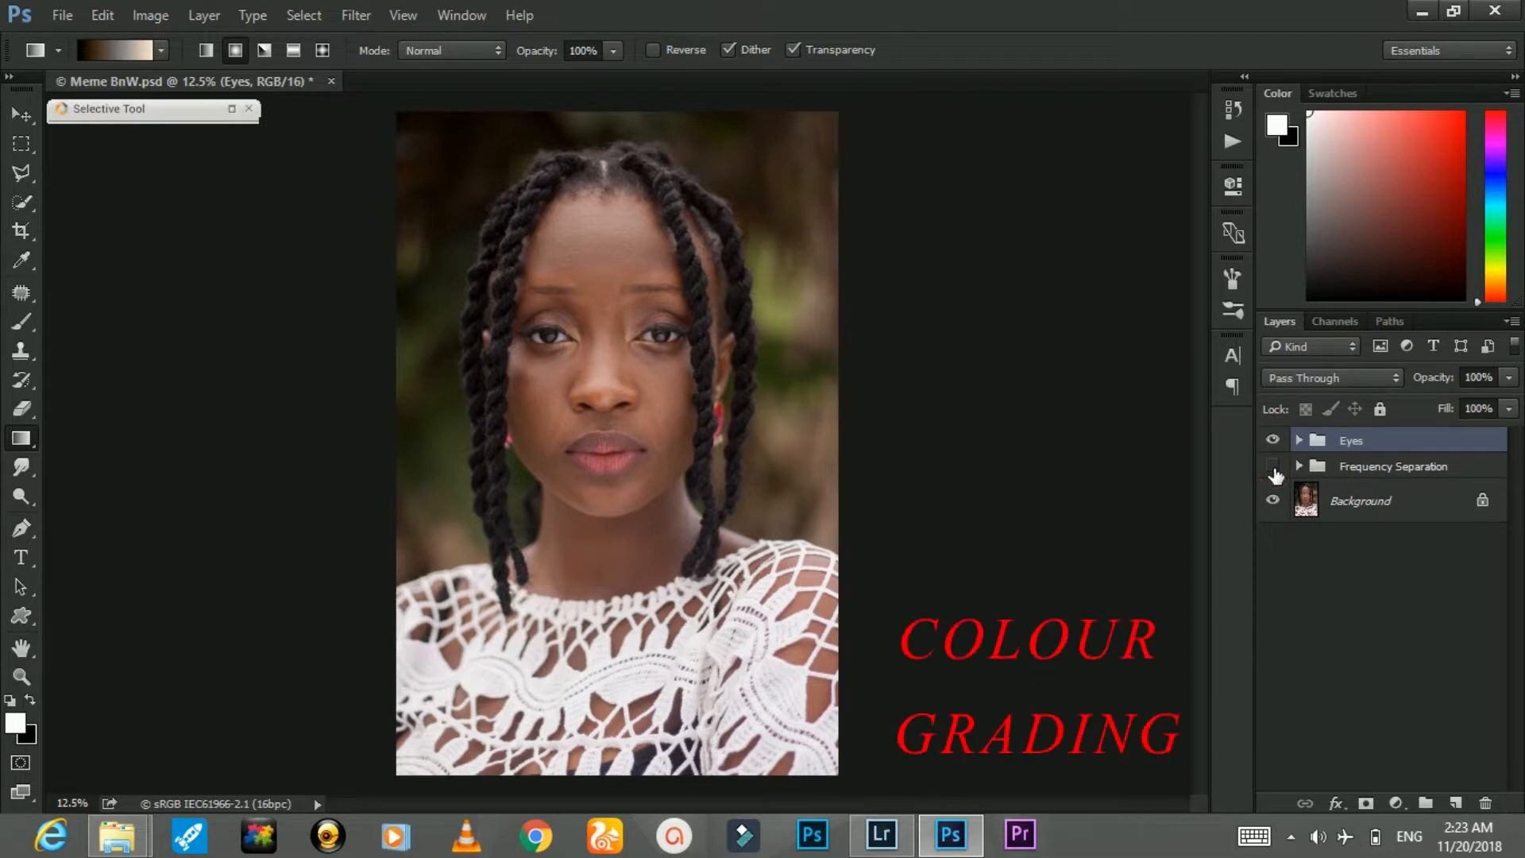
{"action": "left_click", "coordinate": [1274, 469]}
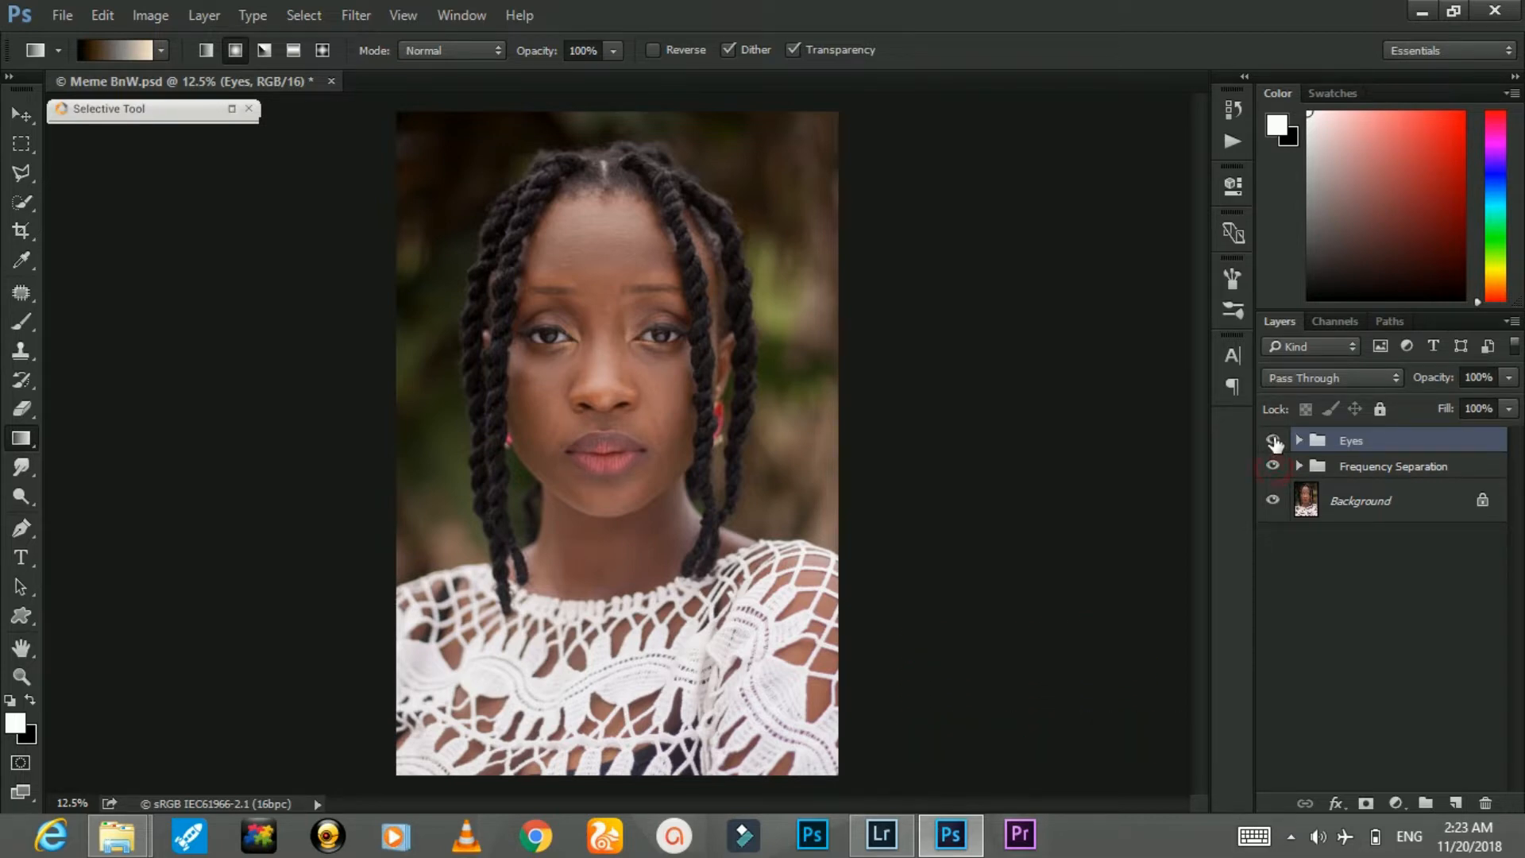
{"action": "left_click", "coordinate": [1273, 441]}
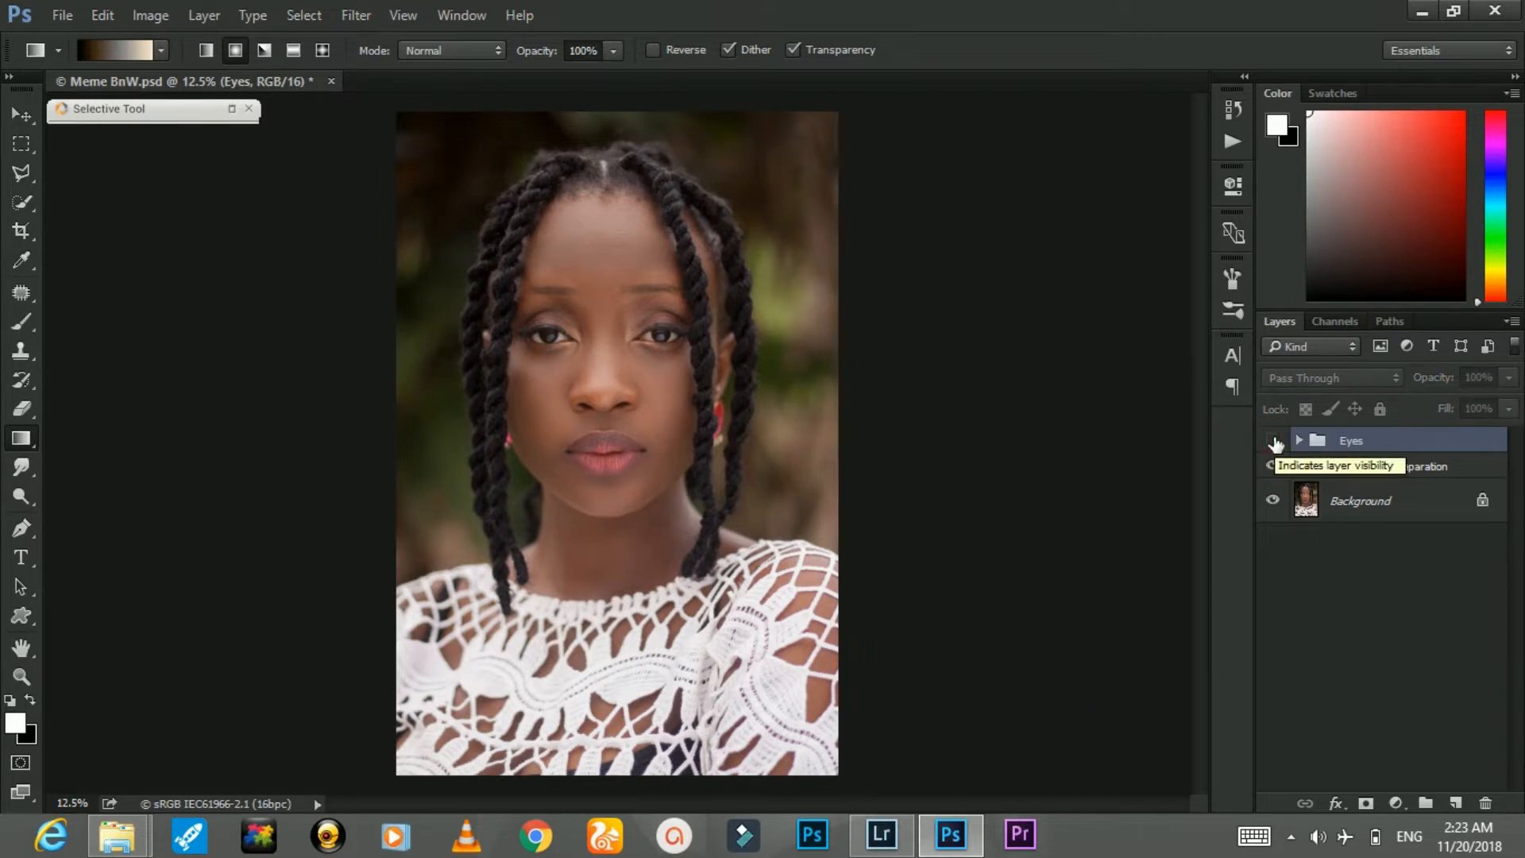
{"action": "left_click", "coordinate": [1274, 441]}
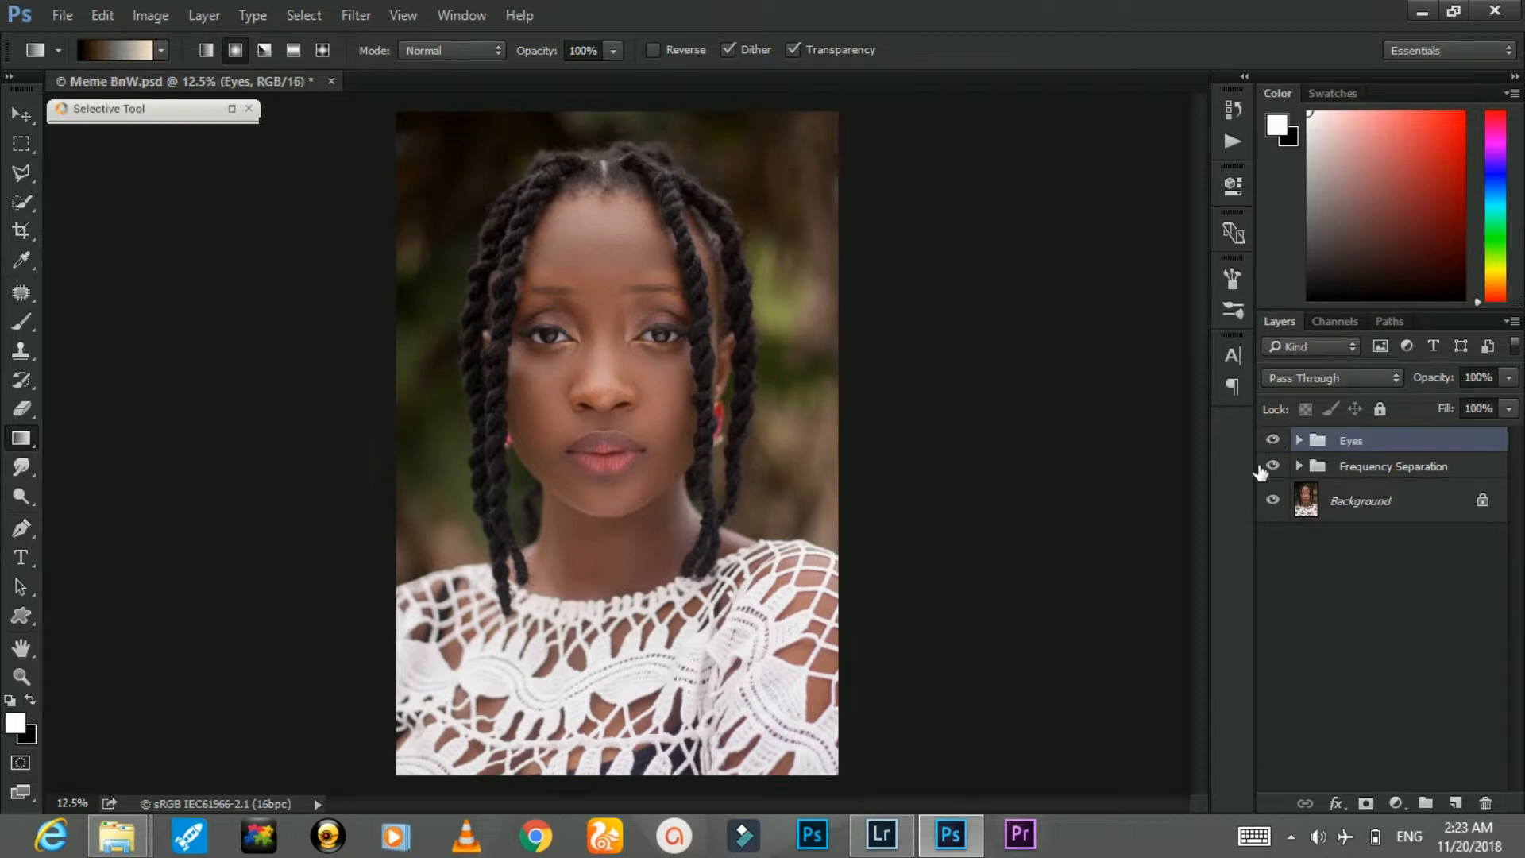
Switch to Lightroom and preview the portrait in the Black & White treatment before returning it to Color
{"action": "left_click", "coordinate": [883, 834]}
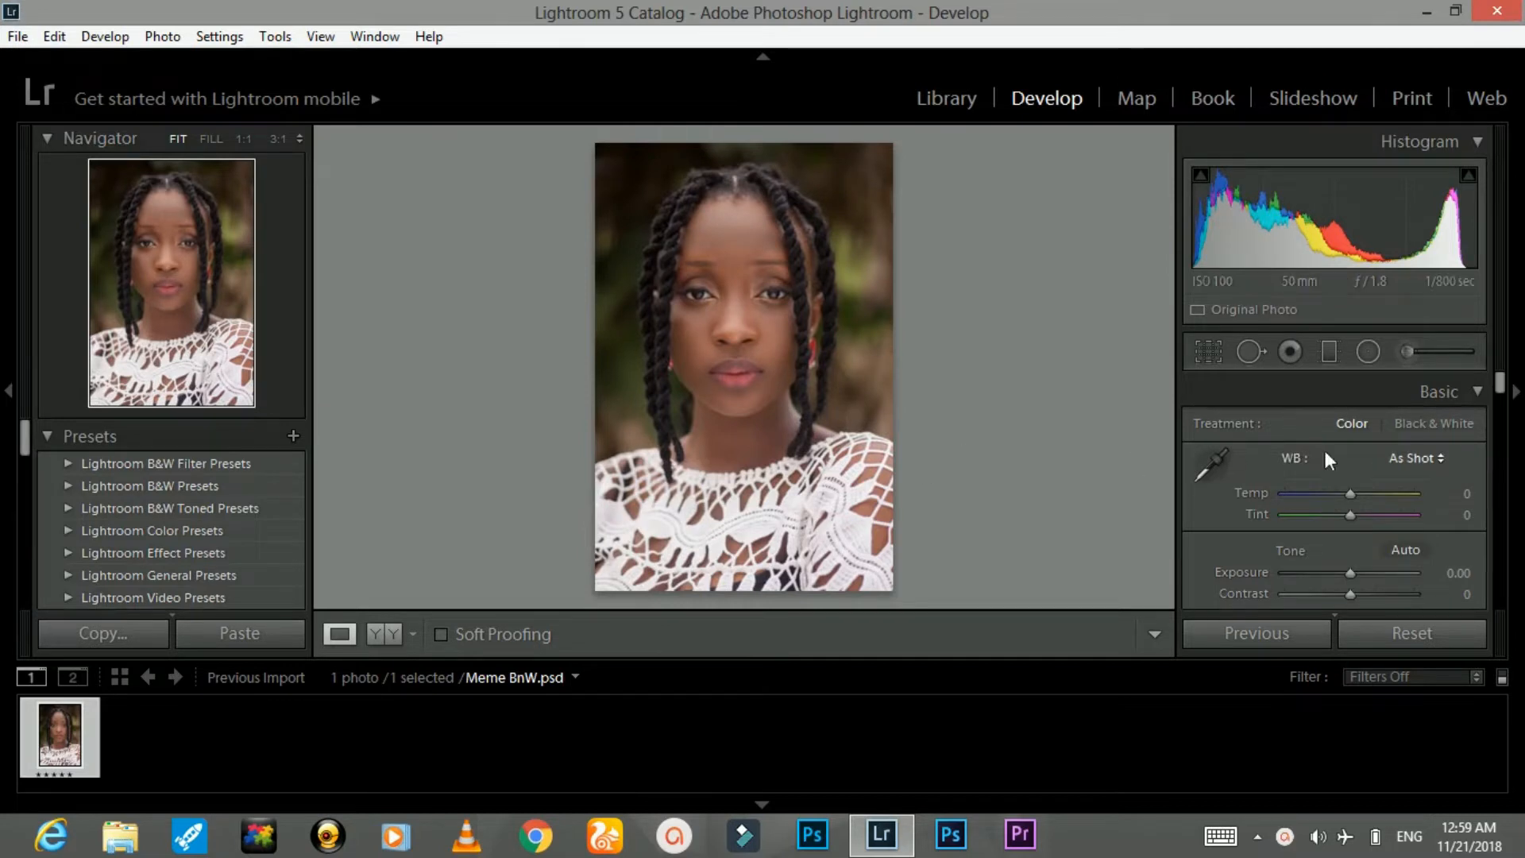
{"action": "left_click", "coordinate": [1409, 418]}
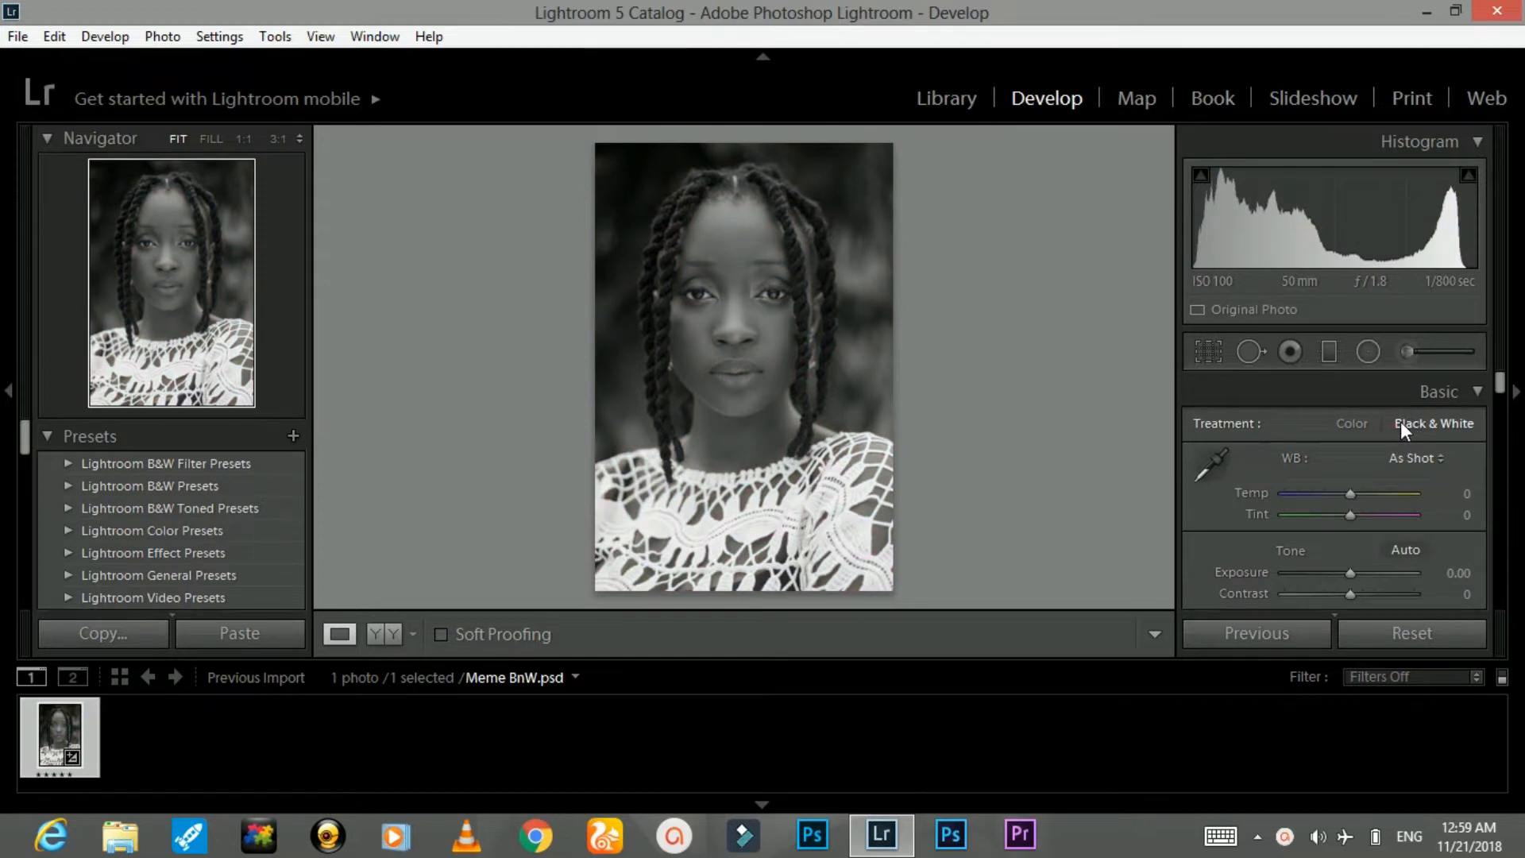
{"action": "left_click", "coordinate": [1361, 423]}
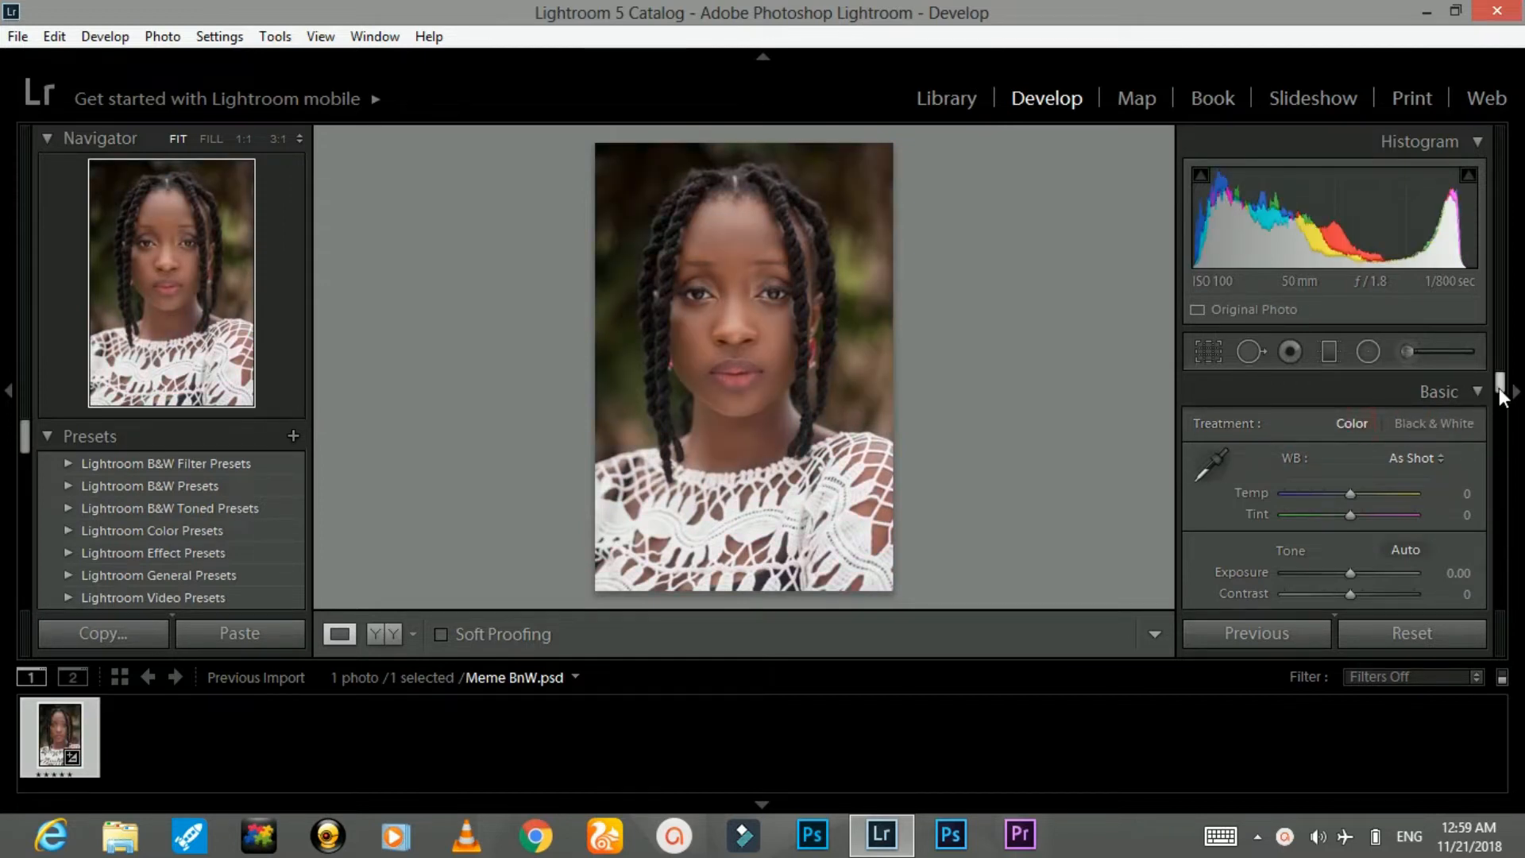
Try desaturating the portrait with Saturation at -100, and reset Saturation to 0
{"action": "left_click_drag", "start_coordinate": [1500, 384], "coordinate": [1502, 419]}
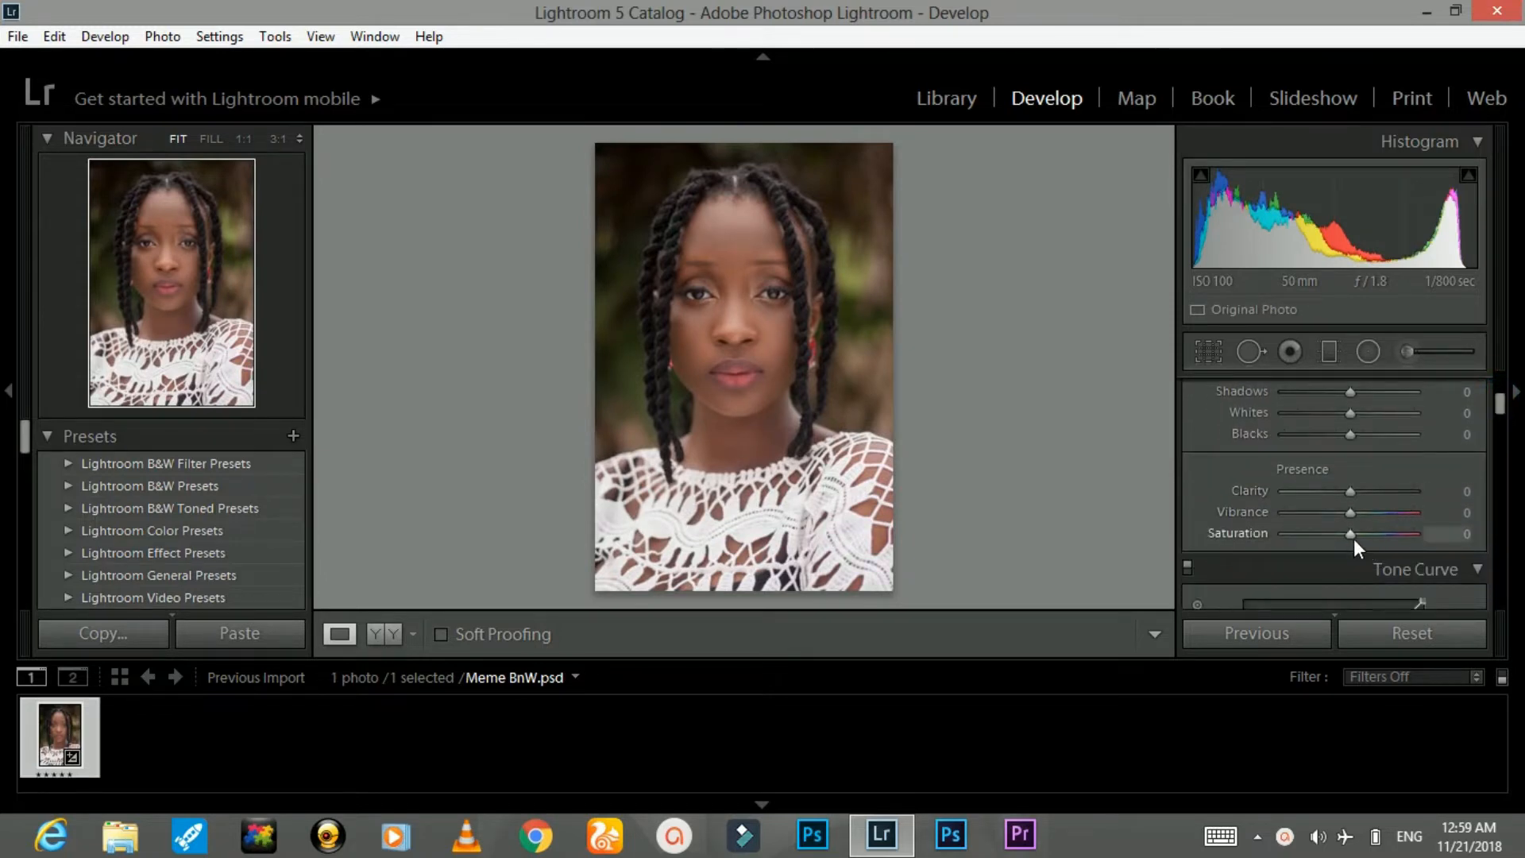
{"action": "left_click_drag", "start_coordinate": [1351, 536], "coordinate": [1265, 536]}
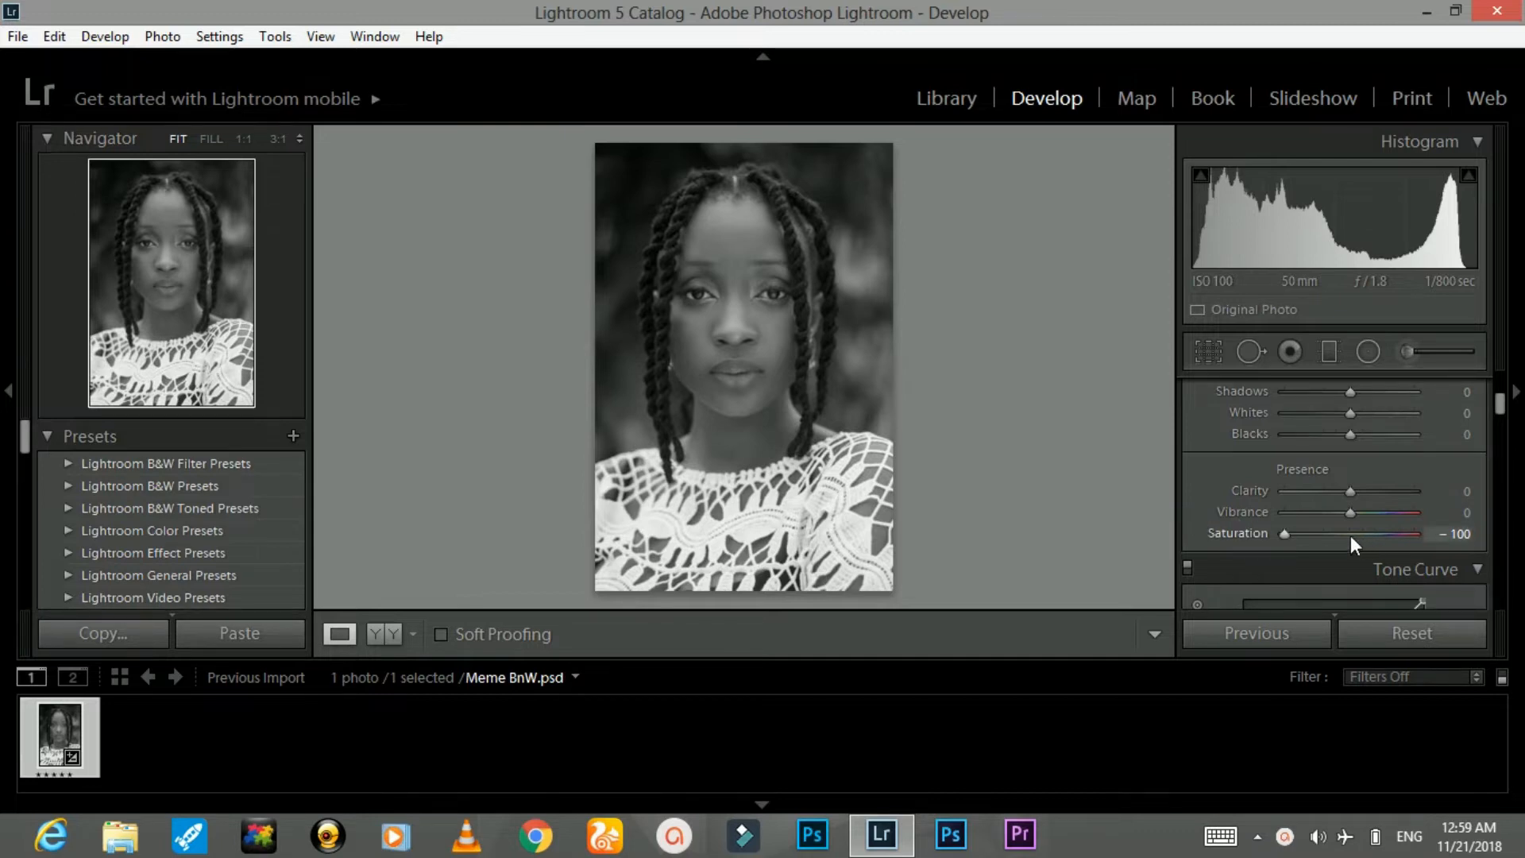
{"action": "left_click", "coordinate": [1454, 537]}
{"action": "type", "text": "0"}
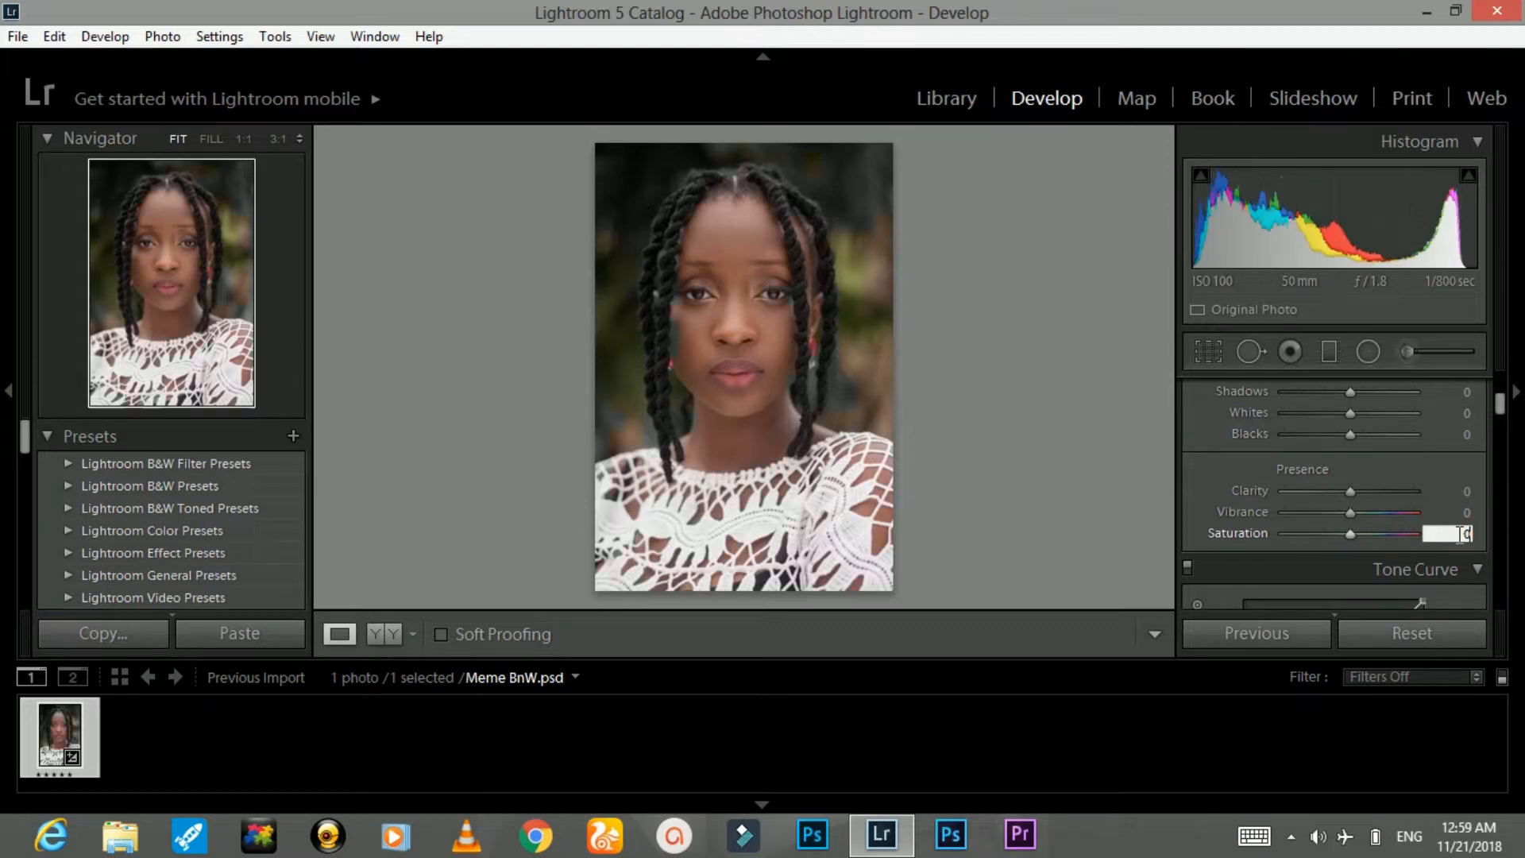
Convert the portrait to the Black & White treatment and set its Contrast to +9
{"action": "left_click_drag", "start_coordinate": [1502, 413], "coordinate": [1501, 380]}
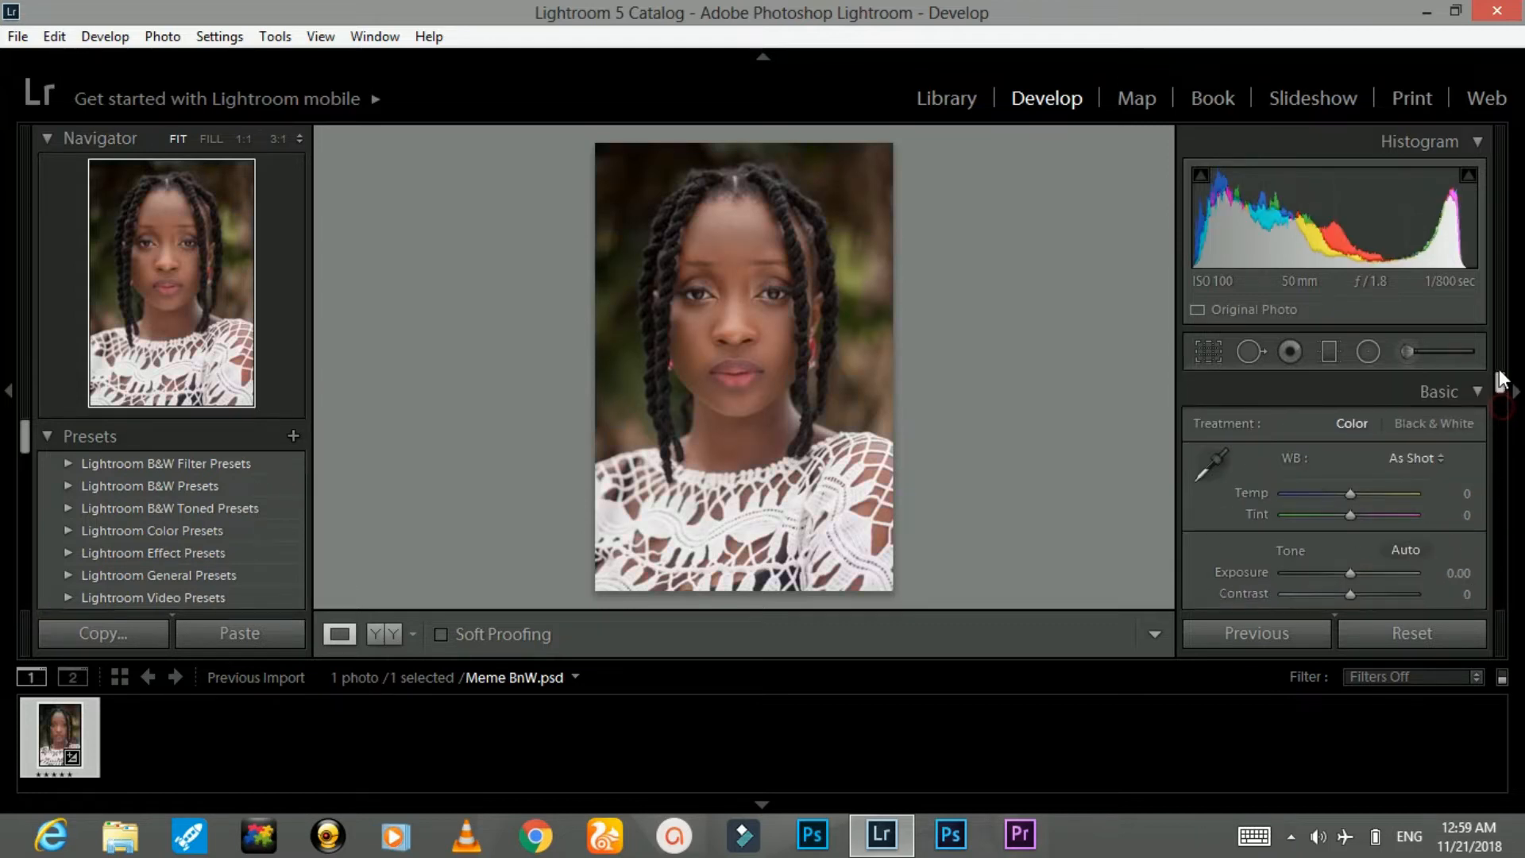
{"action": "left_click", "coordinate": [1455, 419]}
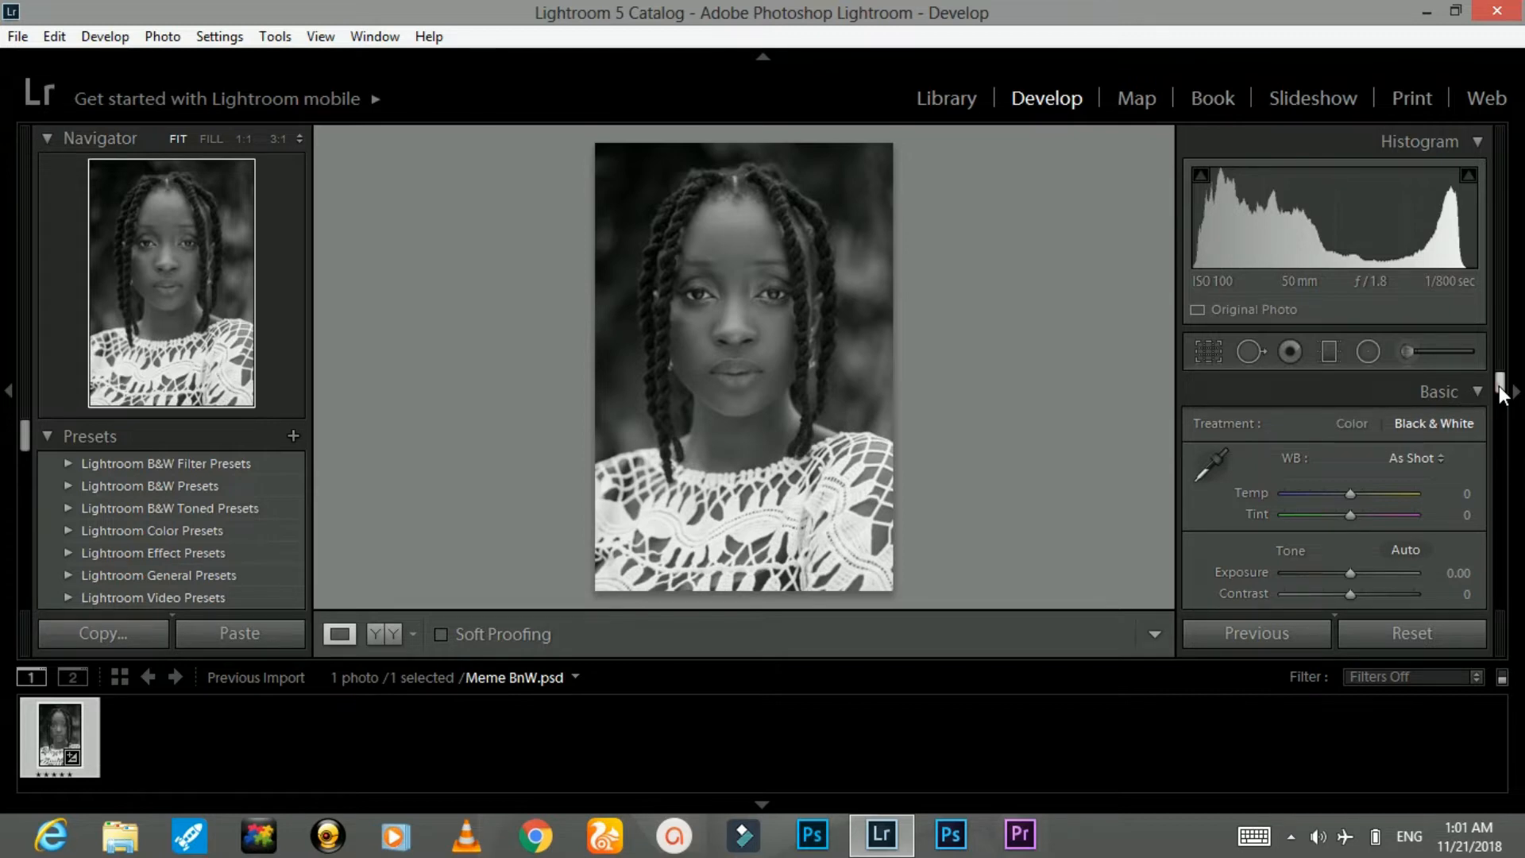
{"action": "left_click_drag", "start_coordinate": [1500, 389], "coordinate": [1502, 401]}
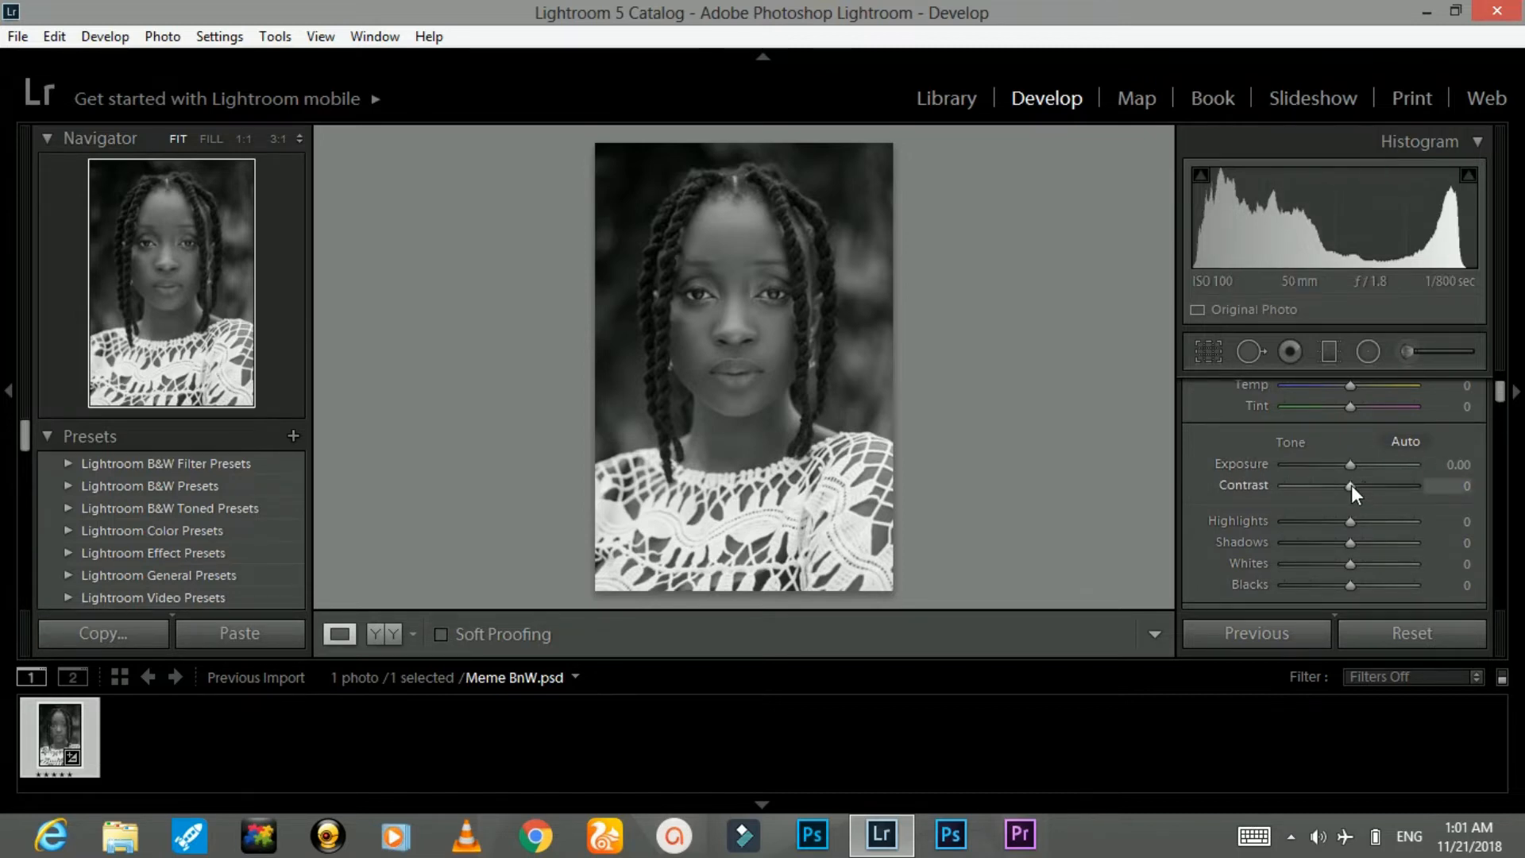
{"action": "left_click", "coordinate": [1465, 489]}
{"action": "type", "text": "10"}
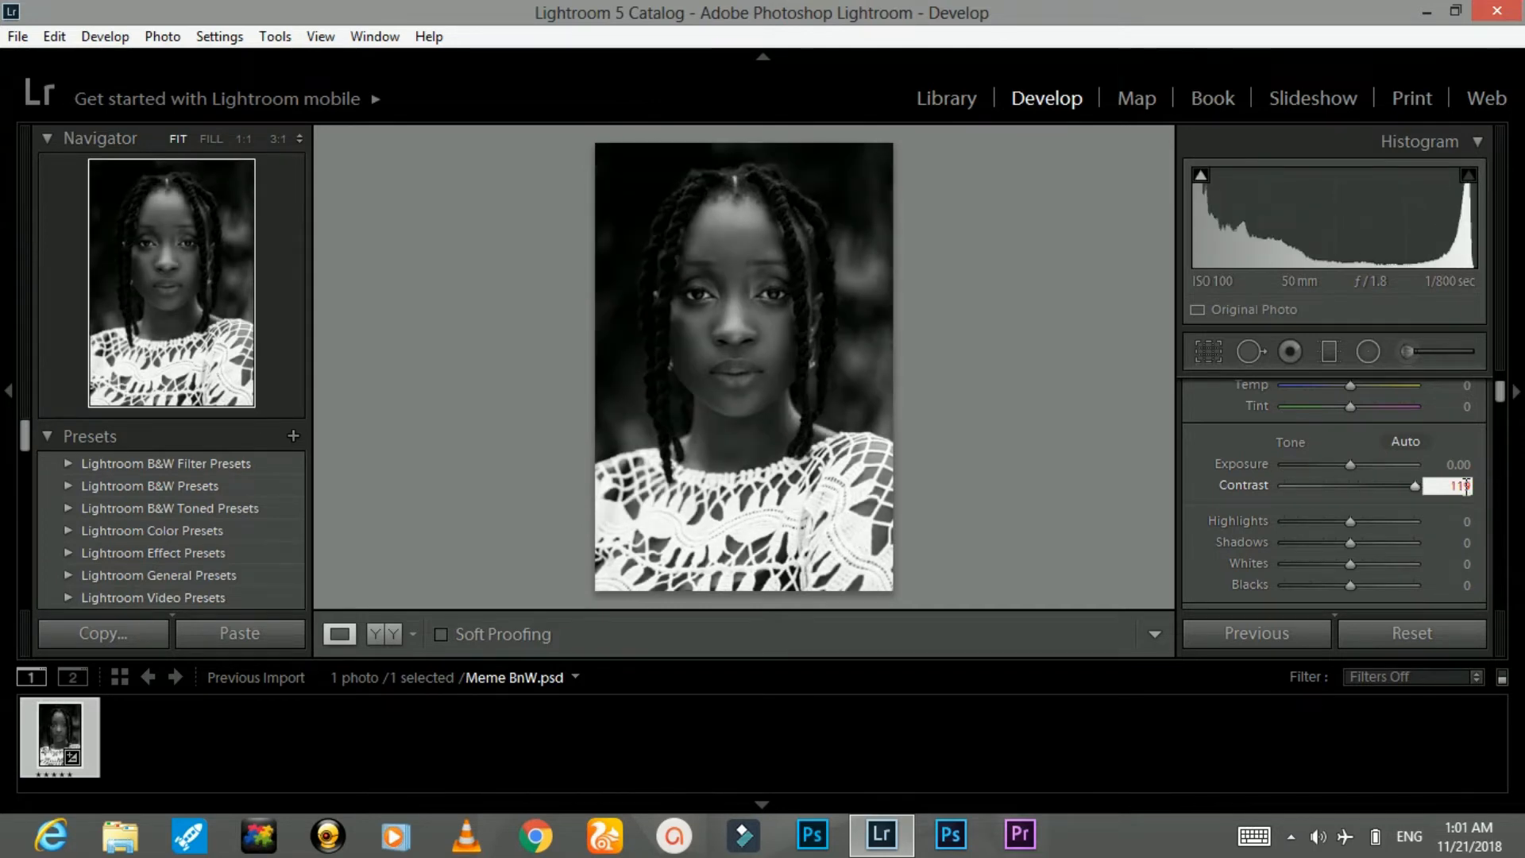
{"action": "key", "text": "BackSpace"}
{"action": "key", "text": "BackSpace"}
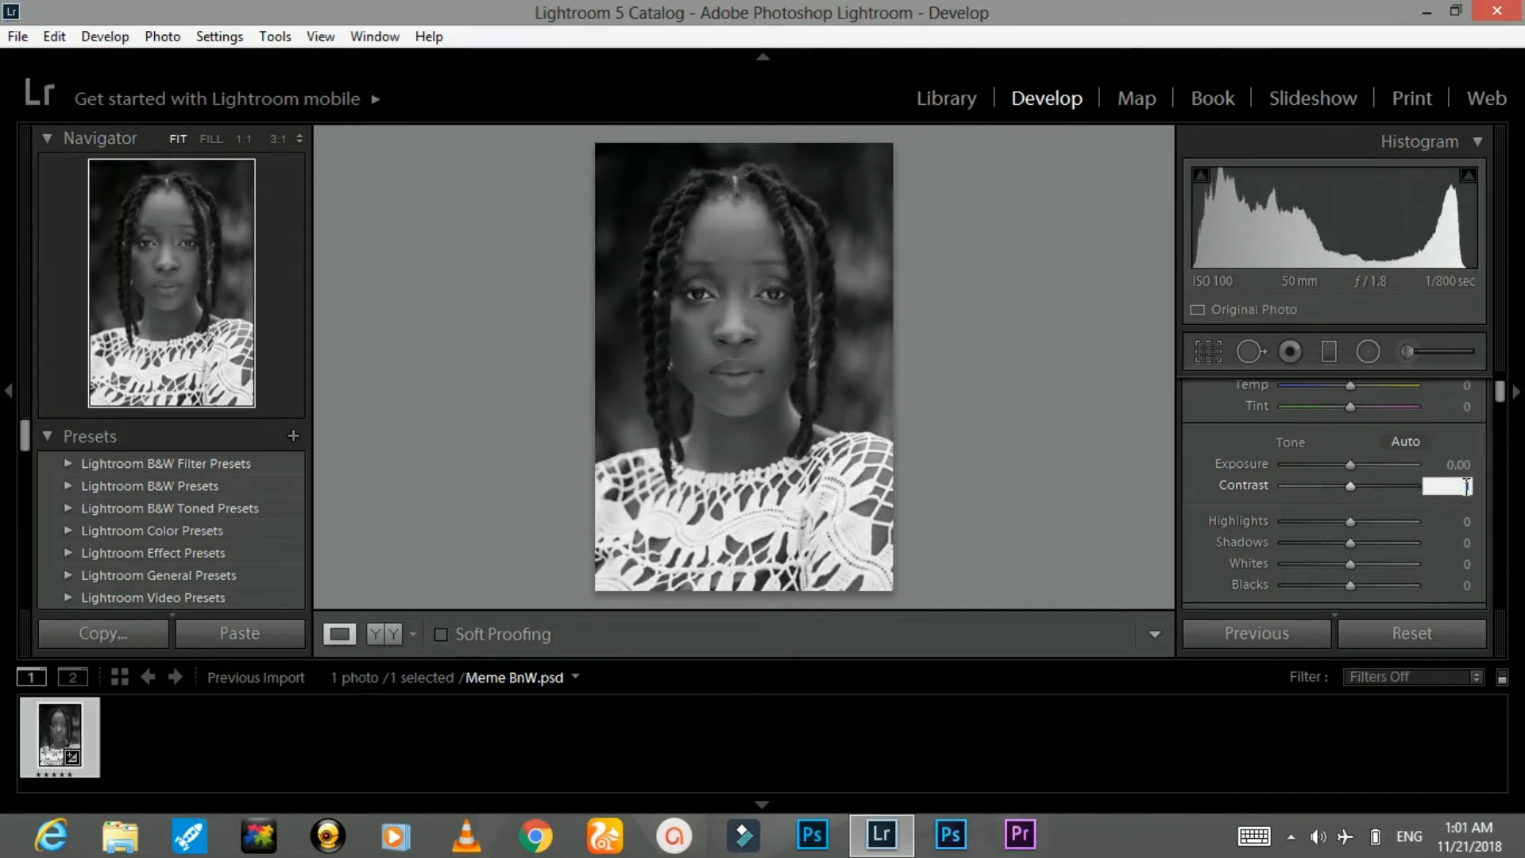
{"action": "type", "text": "9"}
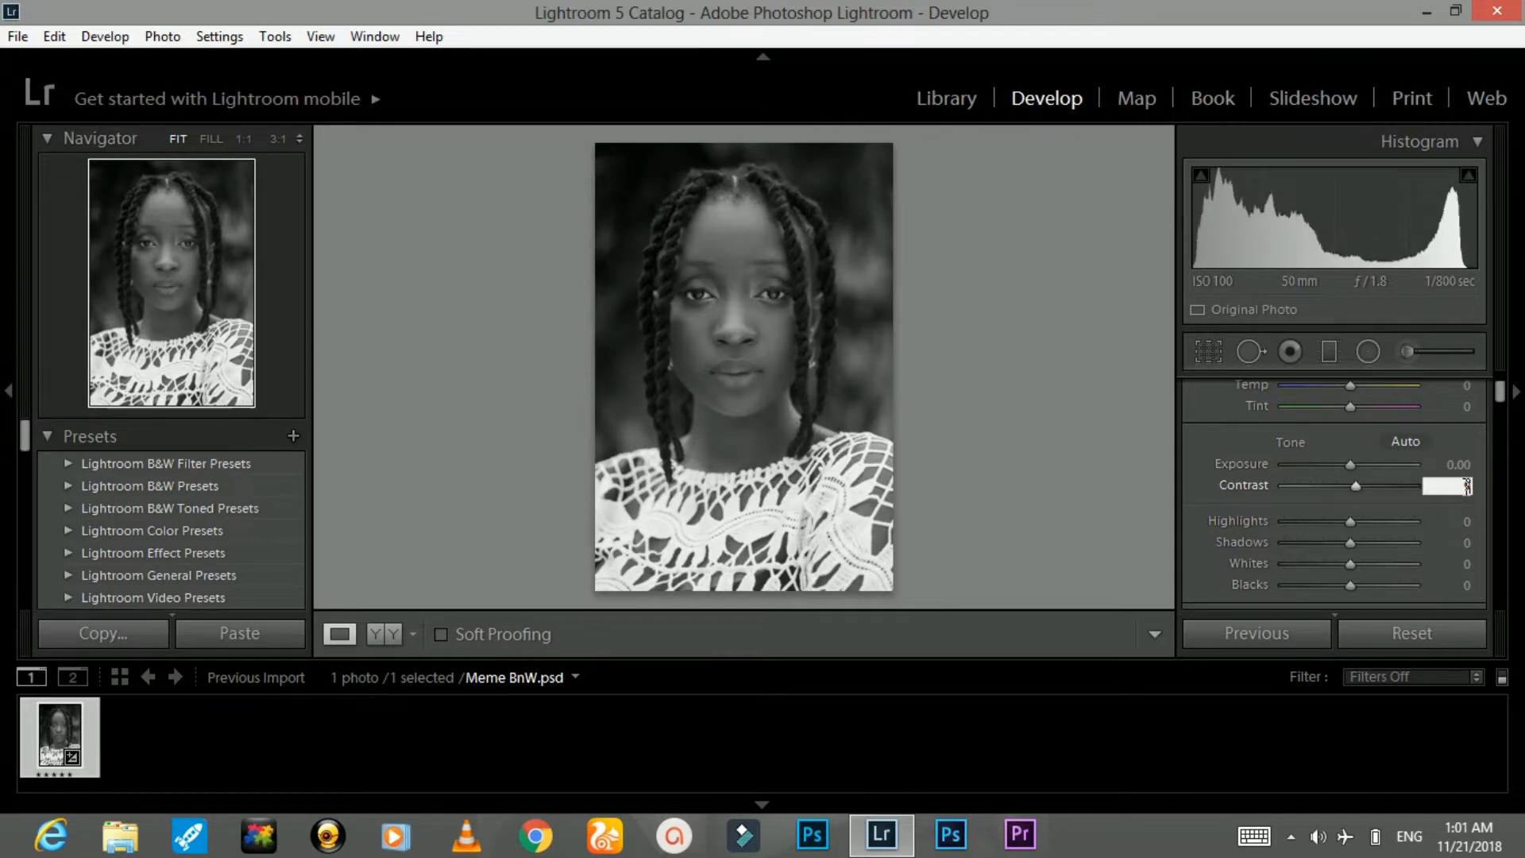
{"action": "key", "text": "Return"}
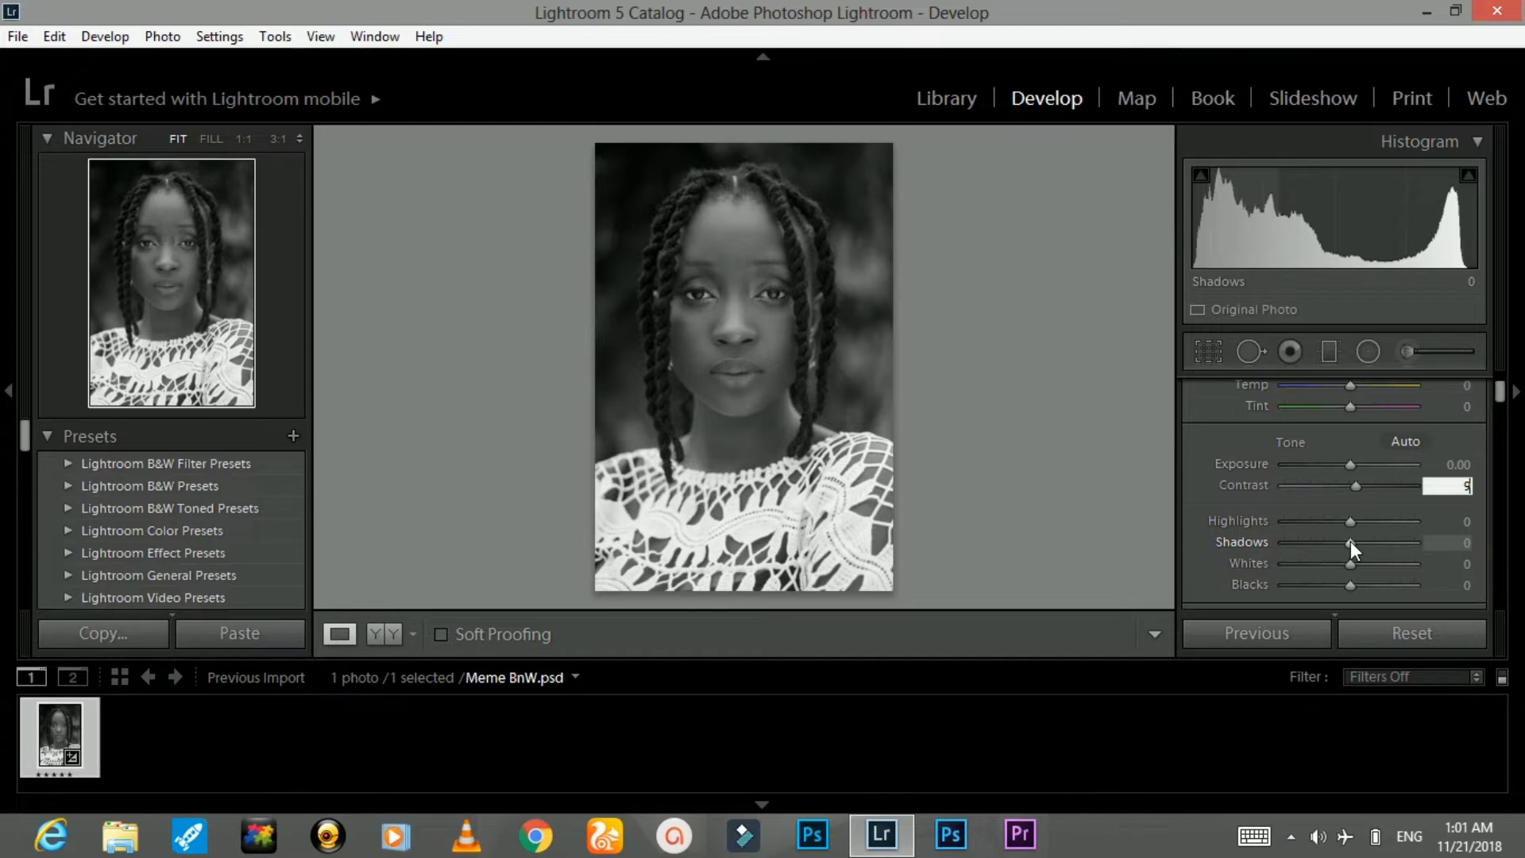
{"action": "key", "text": "Return"}
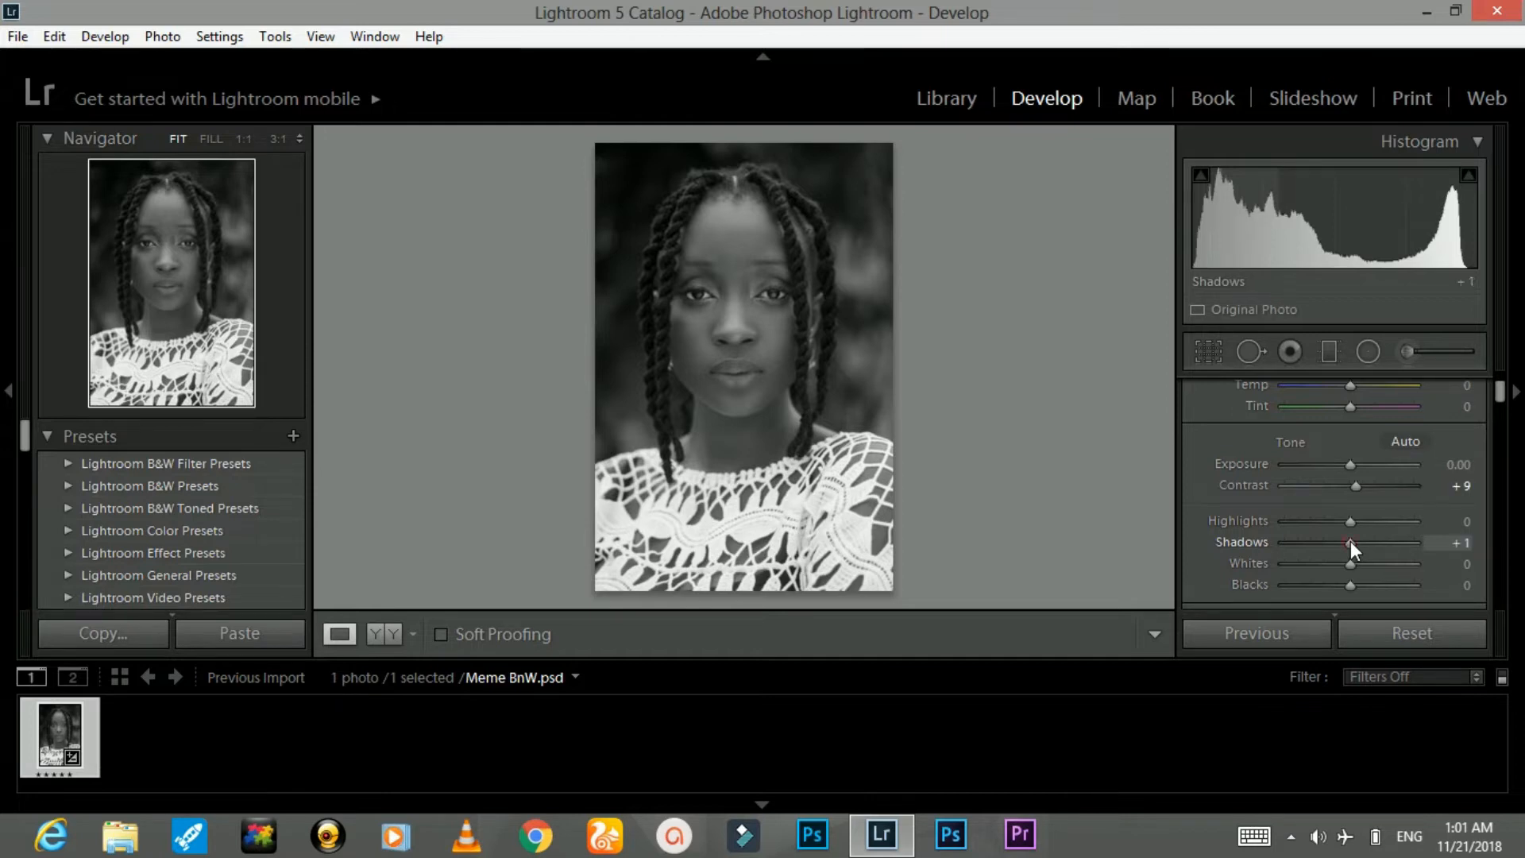
Set the tonal adjustments to Shadows +9, Whites -11 and Blacks -15
{"action": "left_click_drag", "start_coordinate": [1350, 540], "coordinate": [1355, 542]}
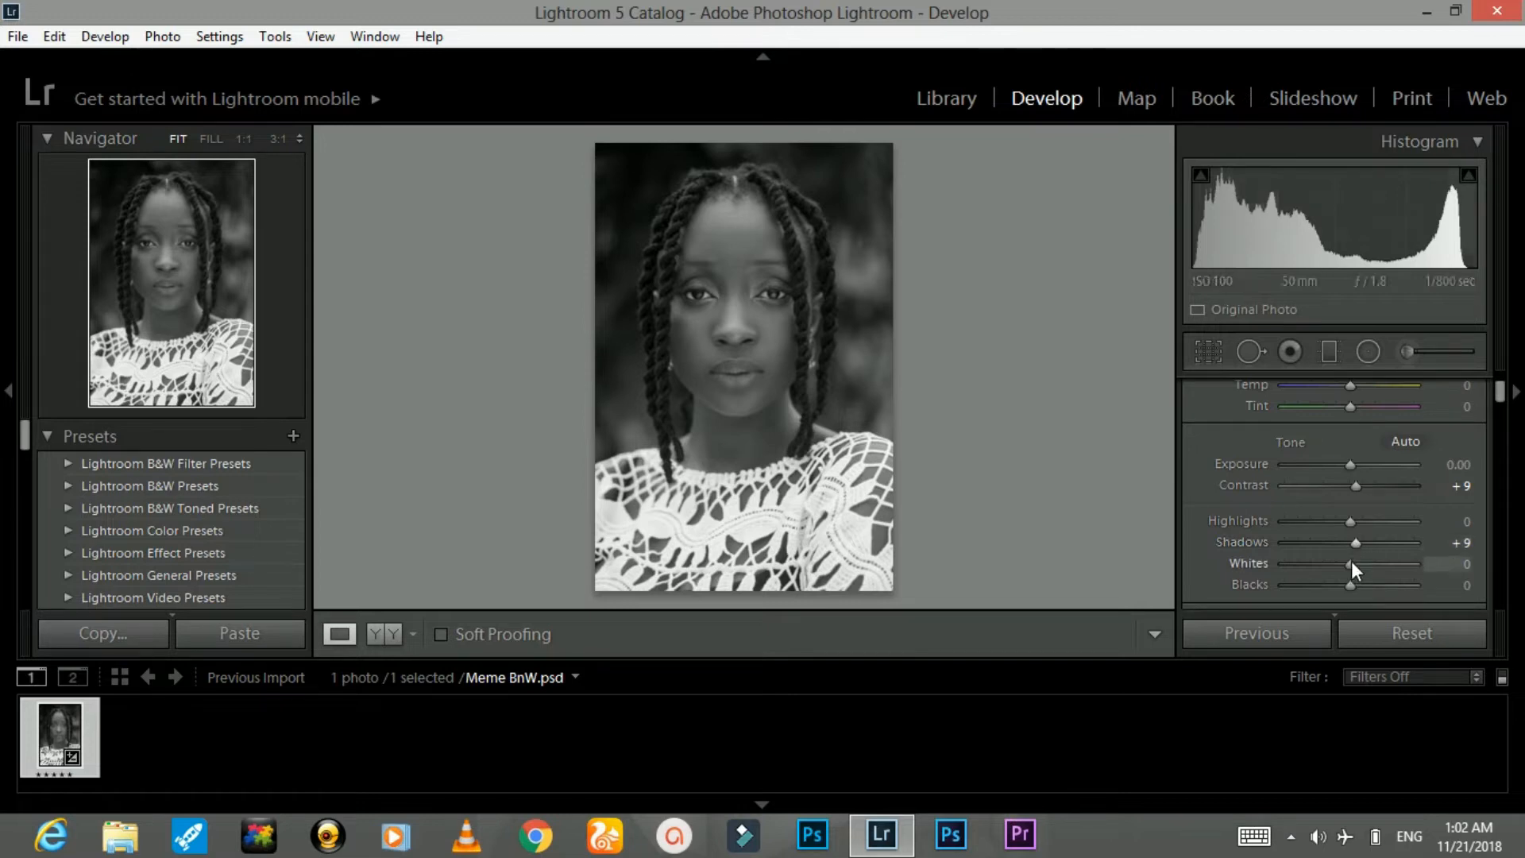
{"action": "left_click_drag", "start_coordinate": [1348, 564], "coordinate": [1342, 564]}
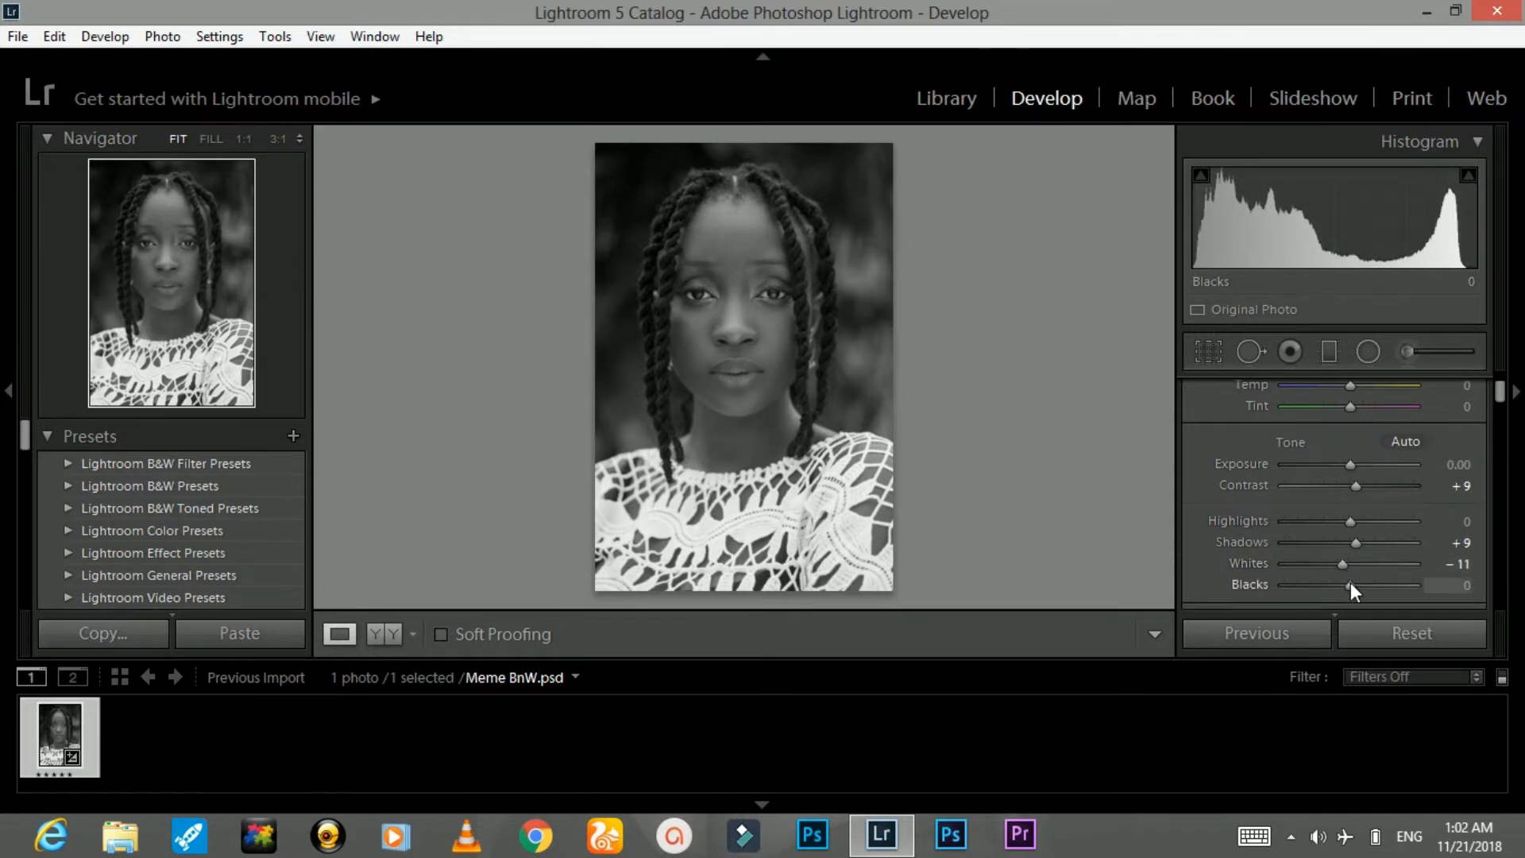
{"action": "left_click_drag", "start_coordinate": [1350, 583], "coordinate": [1340, 585]}
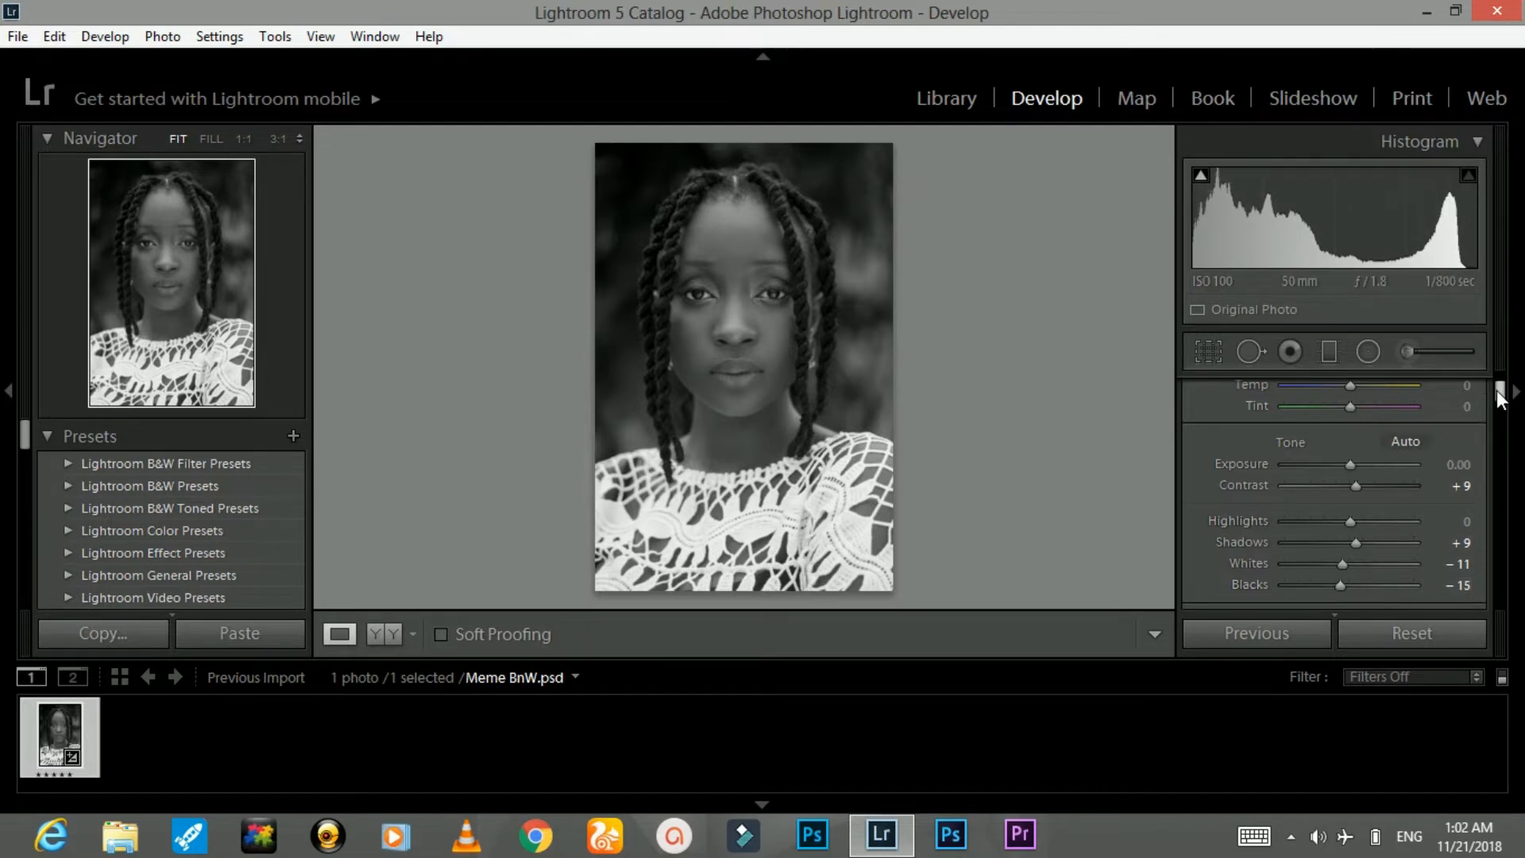
Set the portrait's Clarity to +5
{"action": "scroll", "coordinate": [1499, 395], "scroll_direction": "down", "scroll_amount": 3}
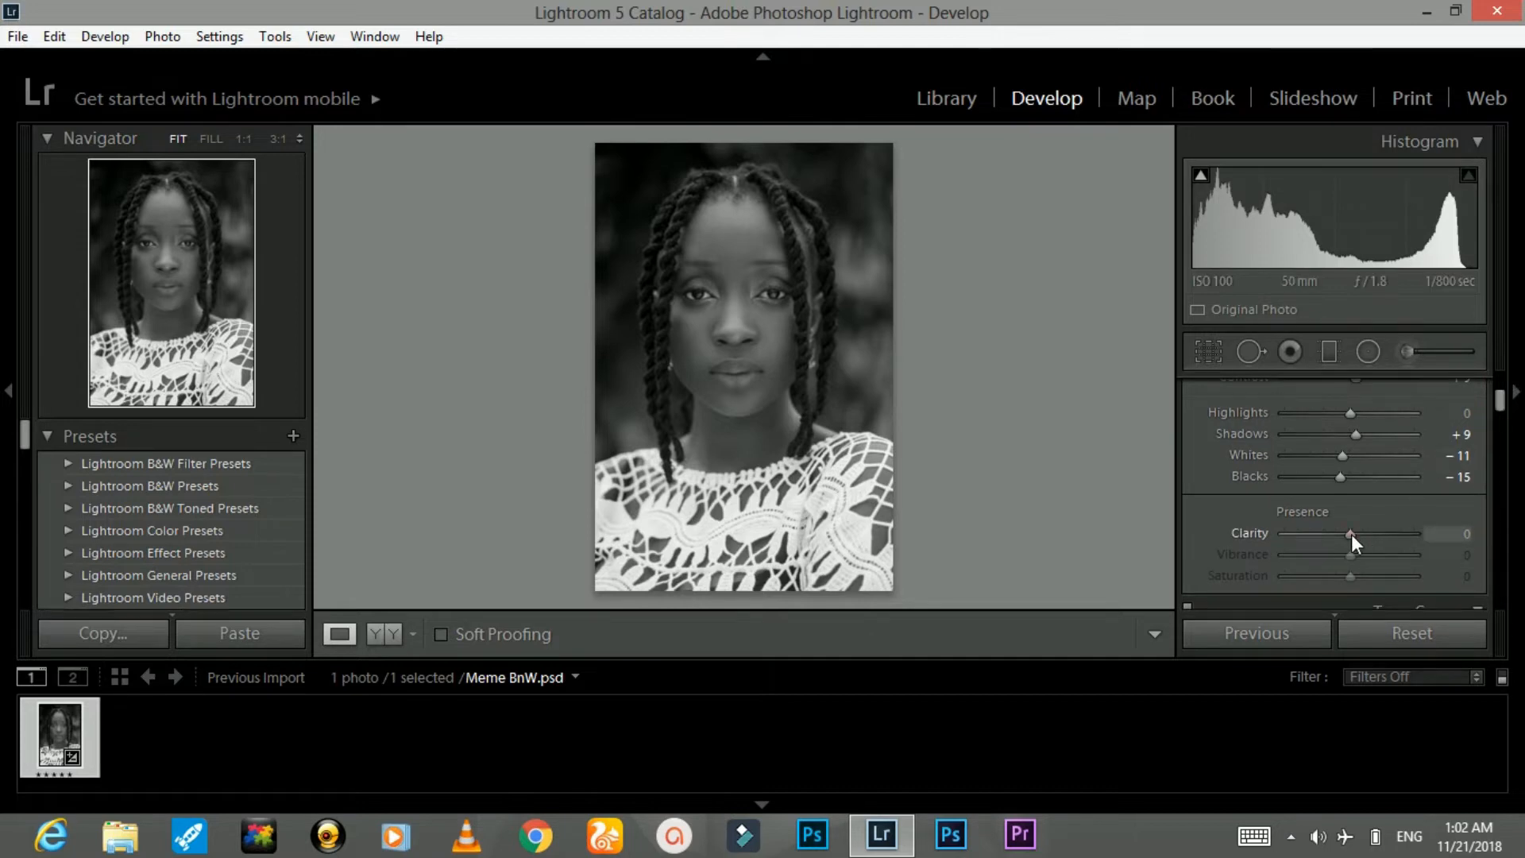
{"action": "left_click_drag", "start_coordinate": [1351, 534], "coordinate": [1353, 536]}
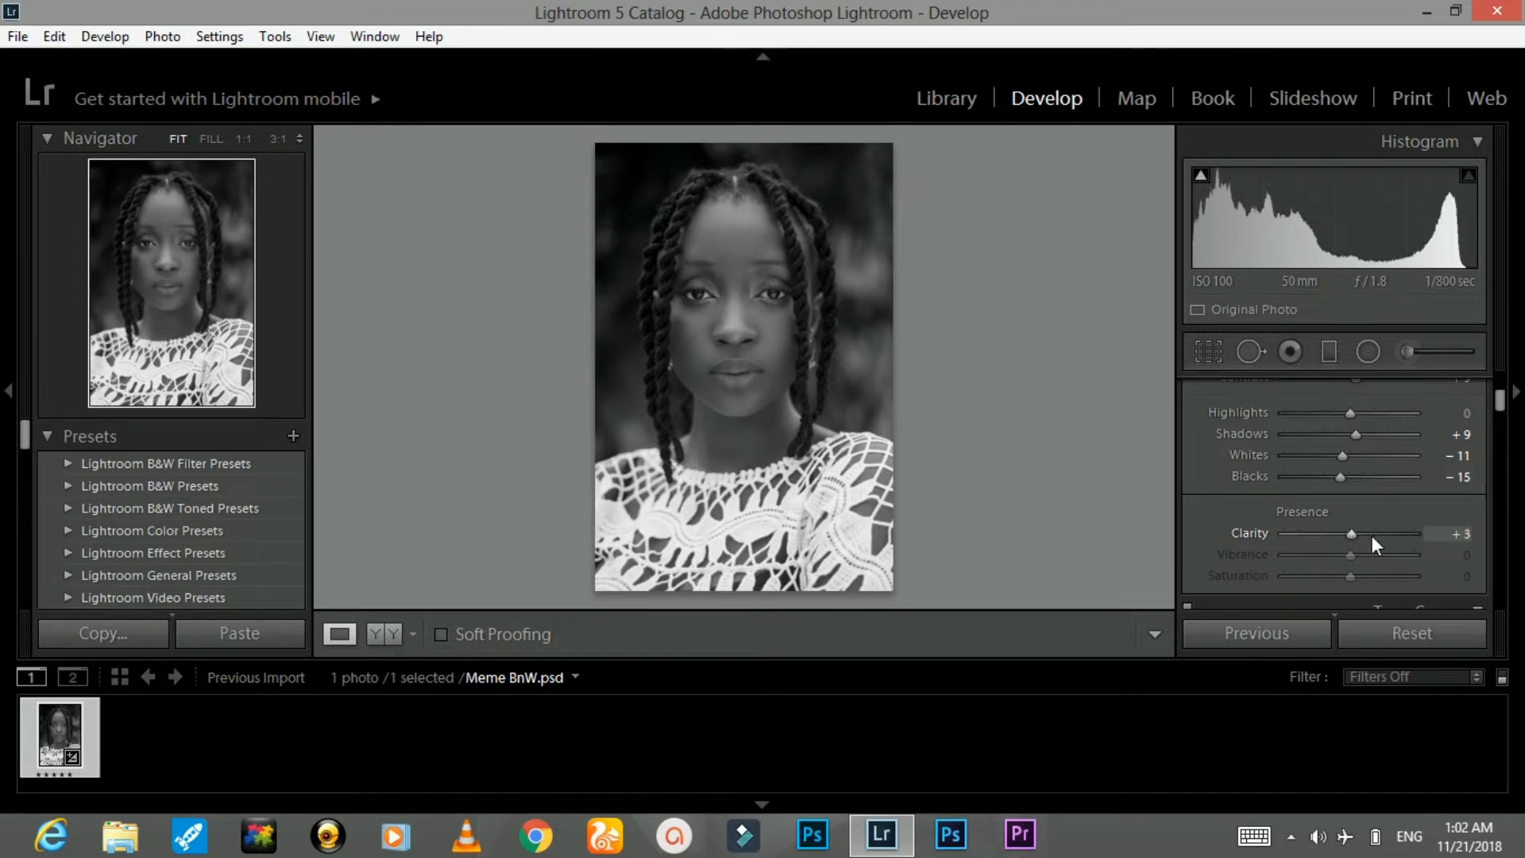
{"action": "left_click", "coordinate": [1454, 540]}
{"action": "type", "text": "5"}
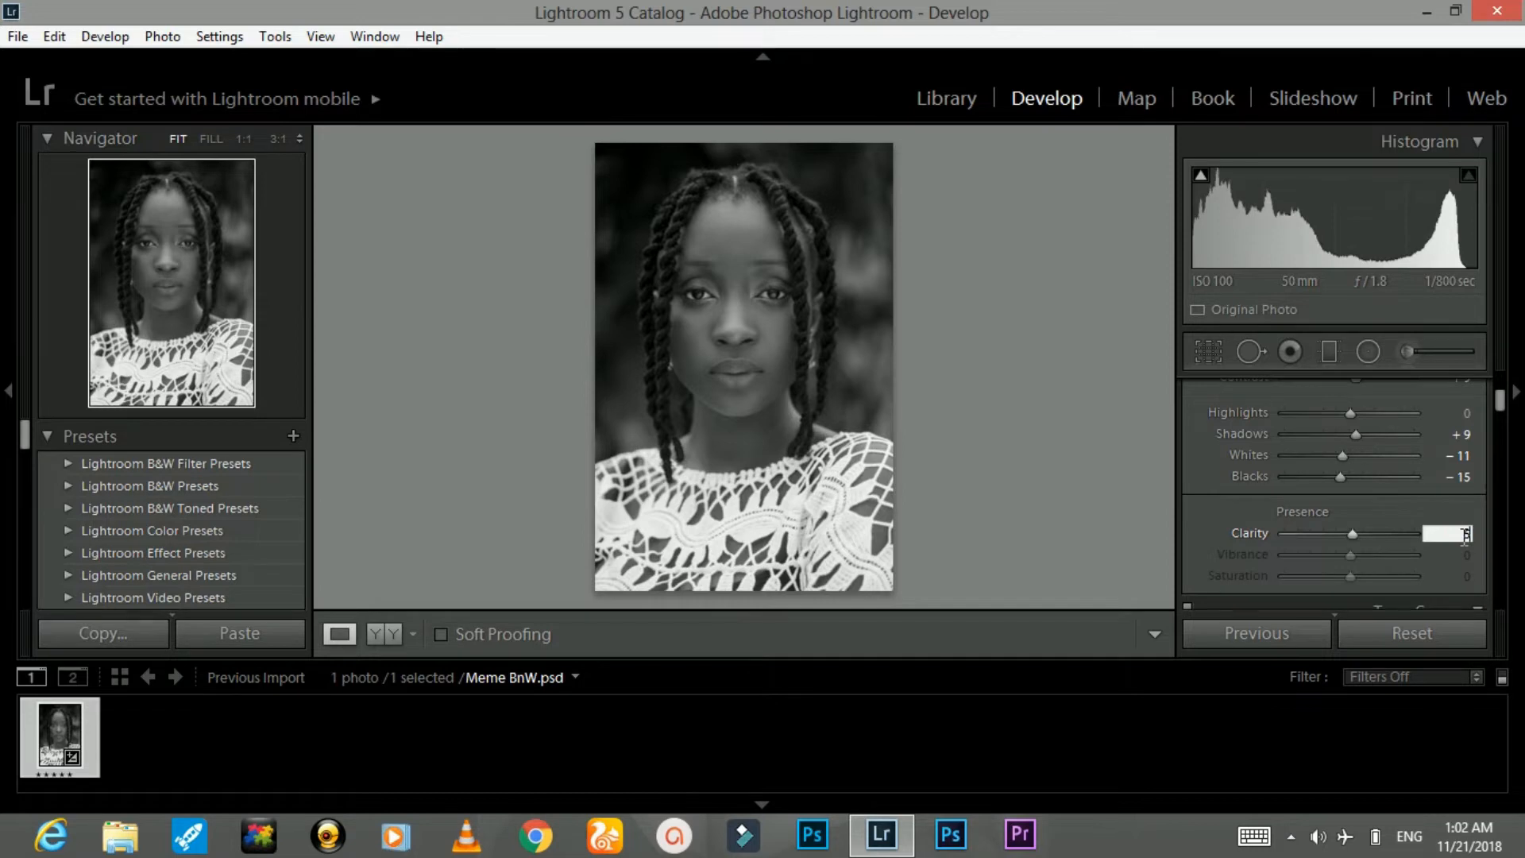
{"action": "key", "text": "Return"}
Shape the tone curve into a gentle S with lowered shadows, highlights raised to about 73.7 / 76.1 %, and a midtone point
{"action": "left_click_drag", "start_coordinate": [1503, 401], "coordinate": [1505, 425]}
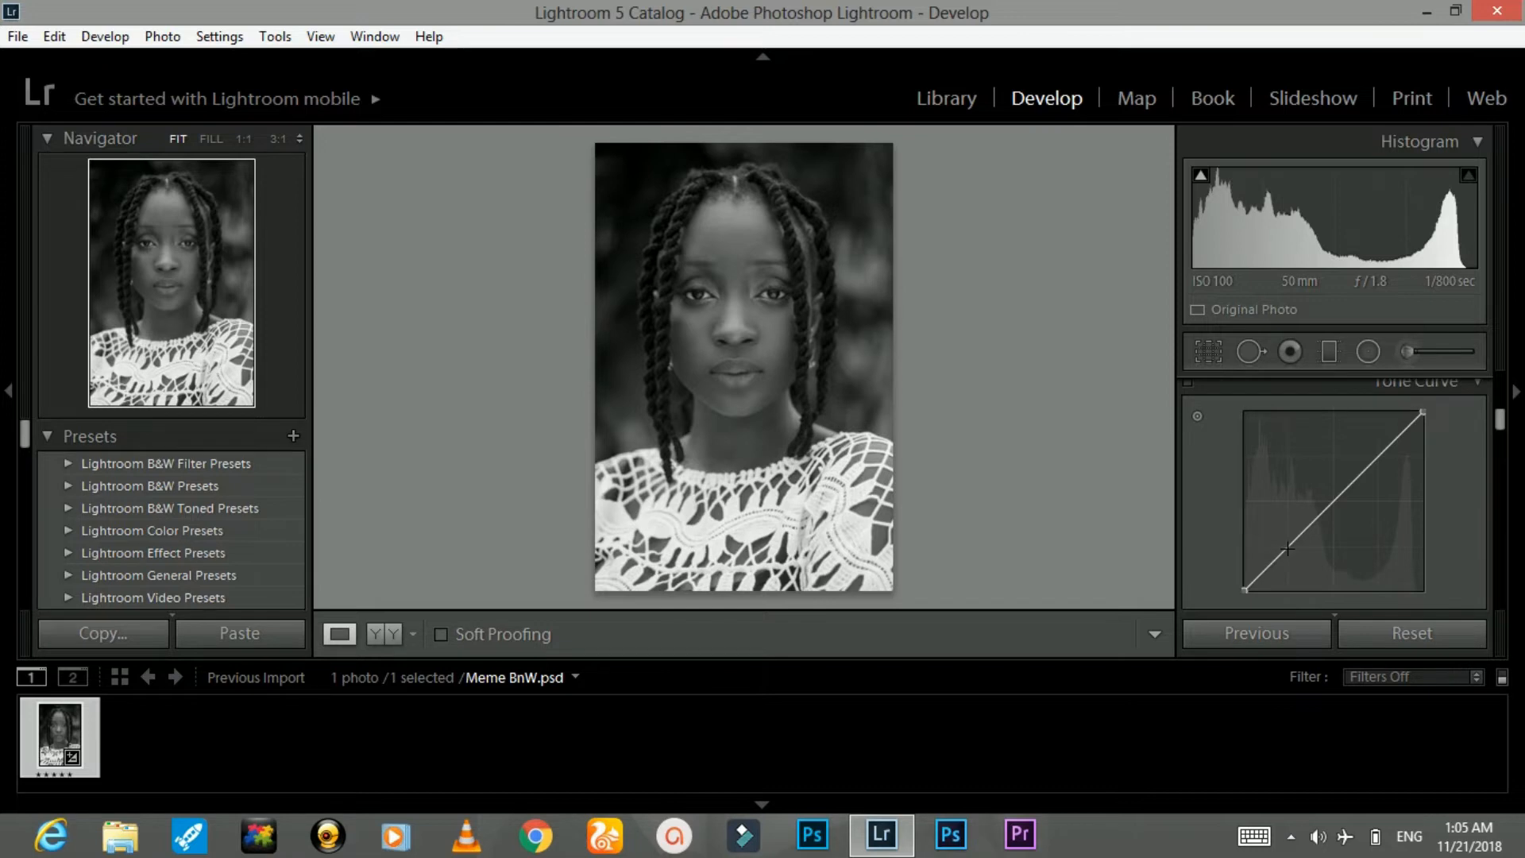
{"action": "left_click_drag", "start_coordinate": [1287, 548], "coordinate": [1299, 587]}
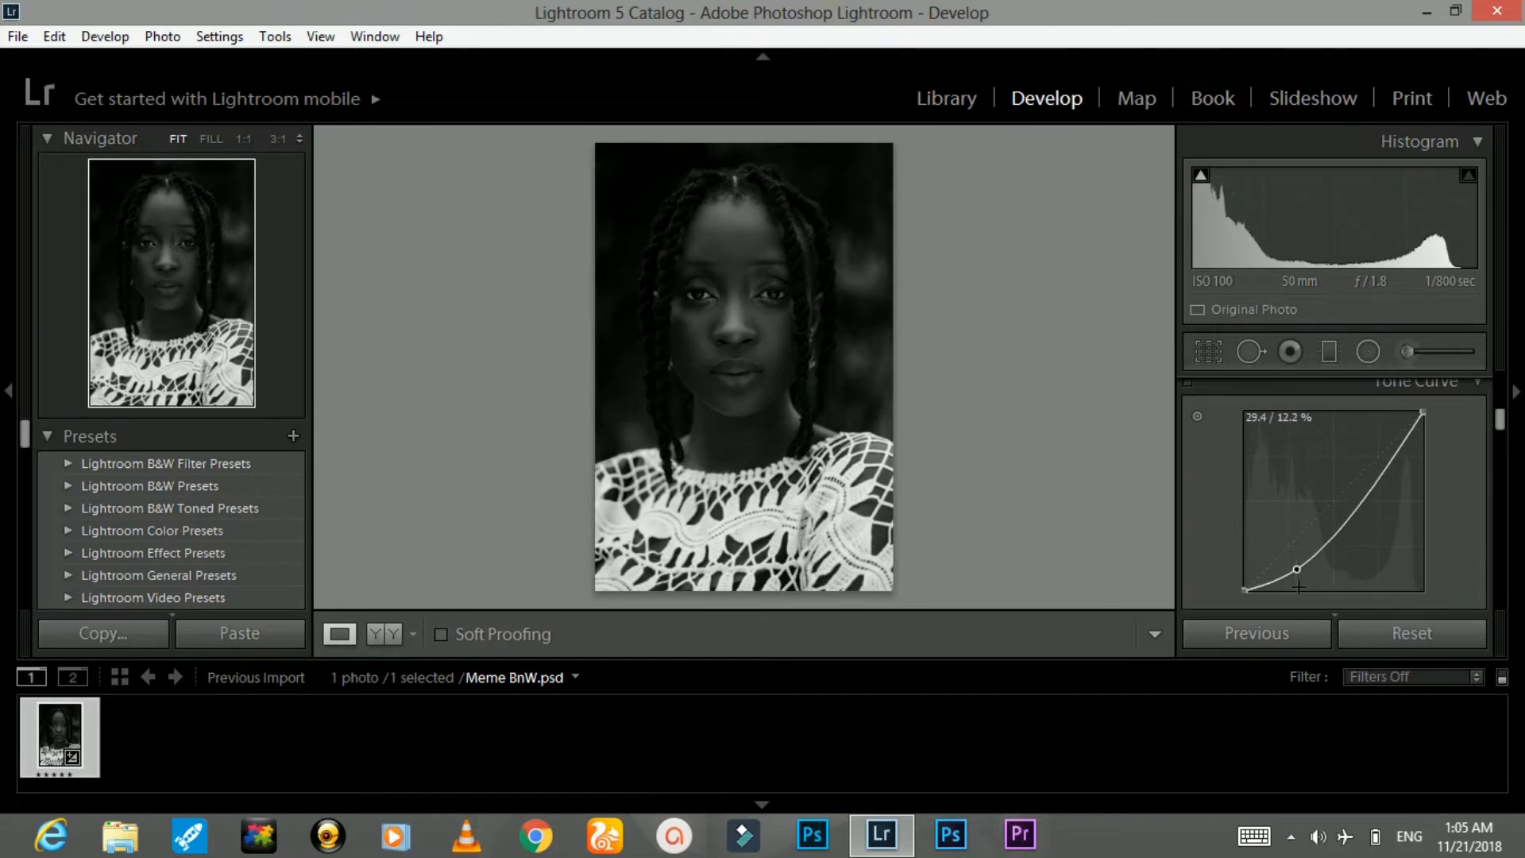
{"action": "key", "text": "ctrl+z"}
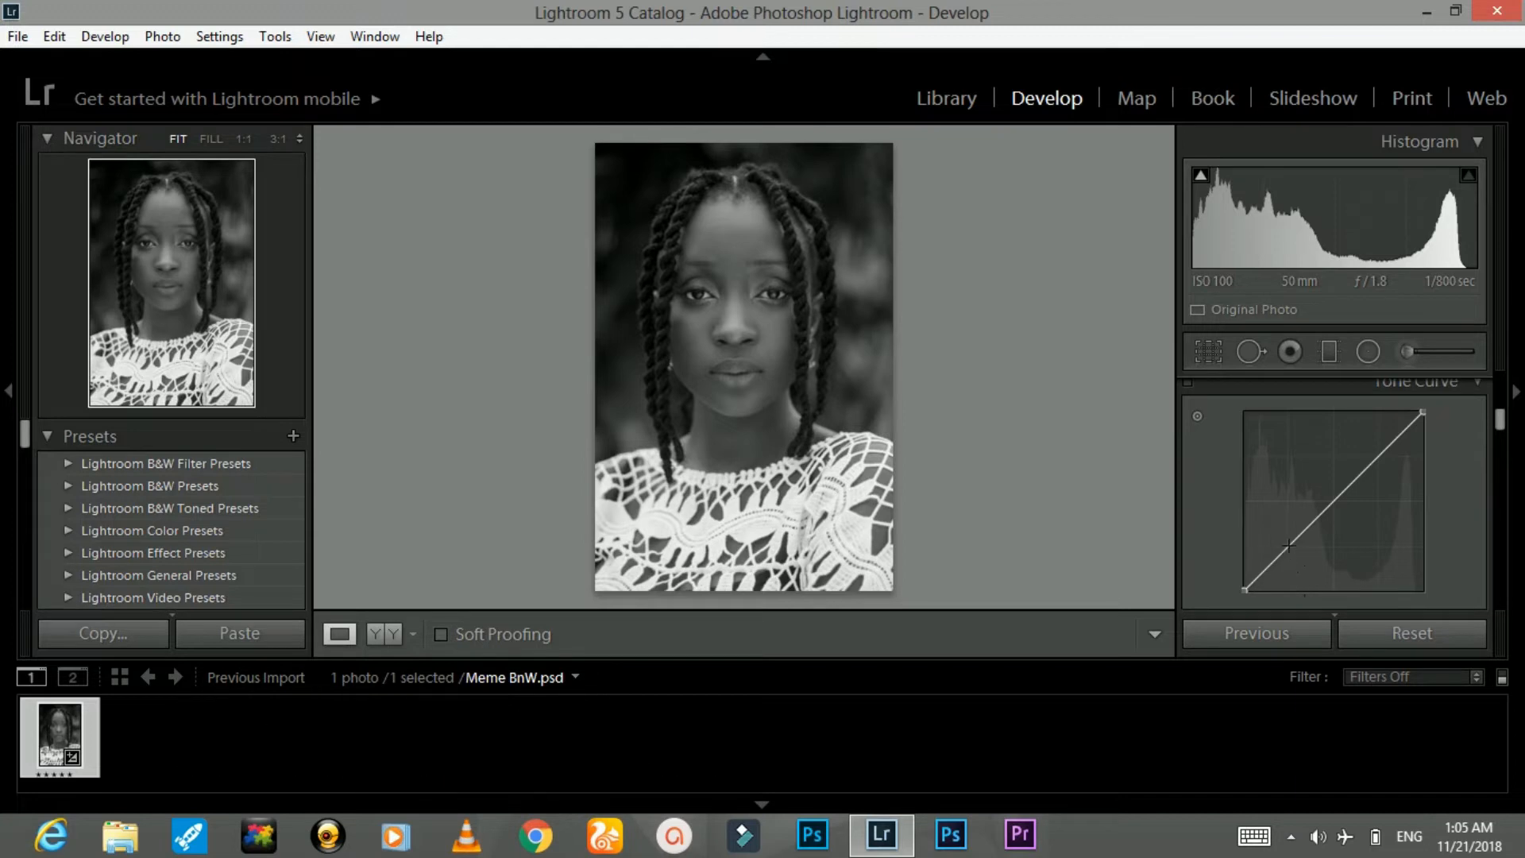
{"action": "left_click_drag", "start_coordinate": [1288, 546], "coordinate": [1290, 564]}
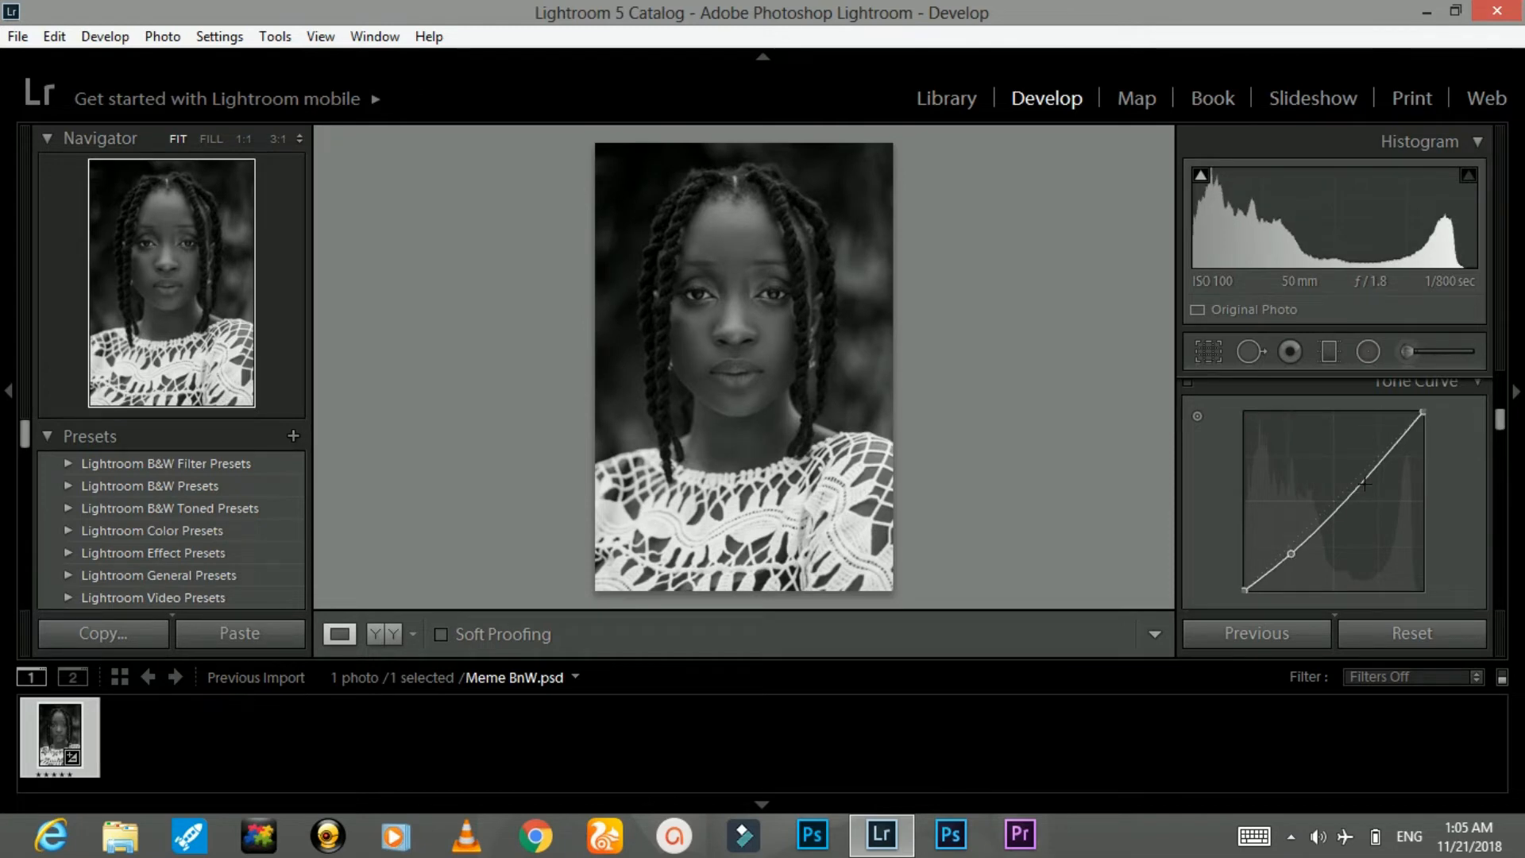
{"action": "left_click_drag", "start_coordinate": [1383, 459], "coordinate": [1376, 454]}
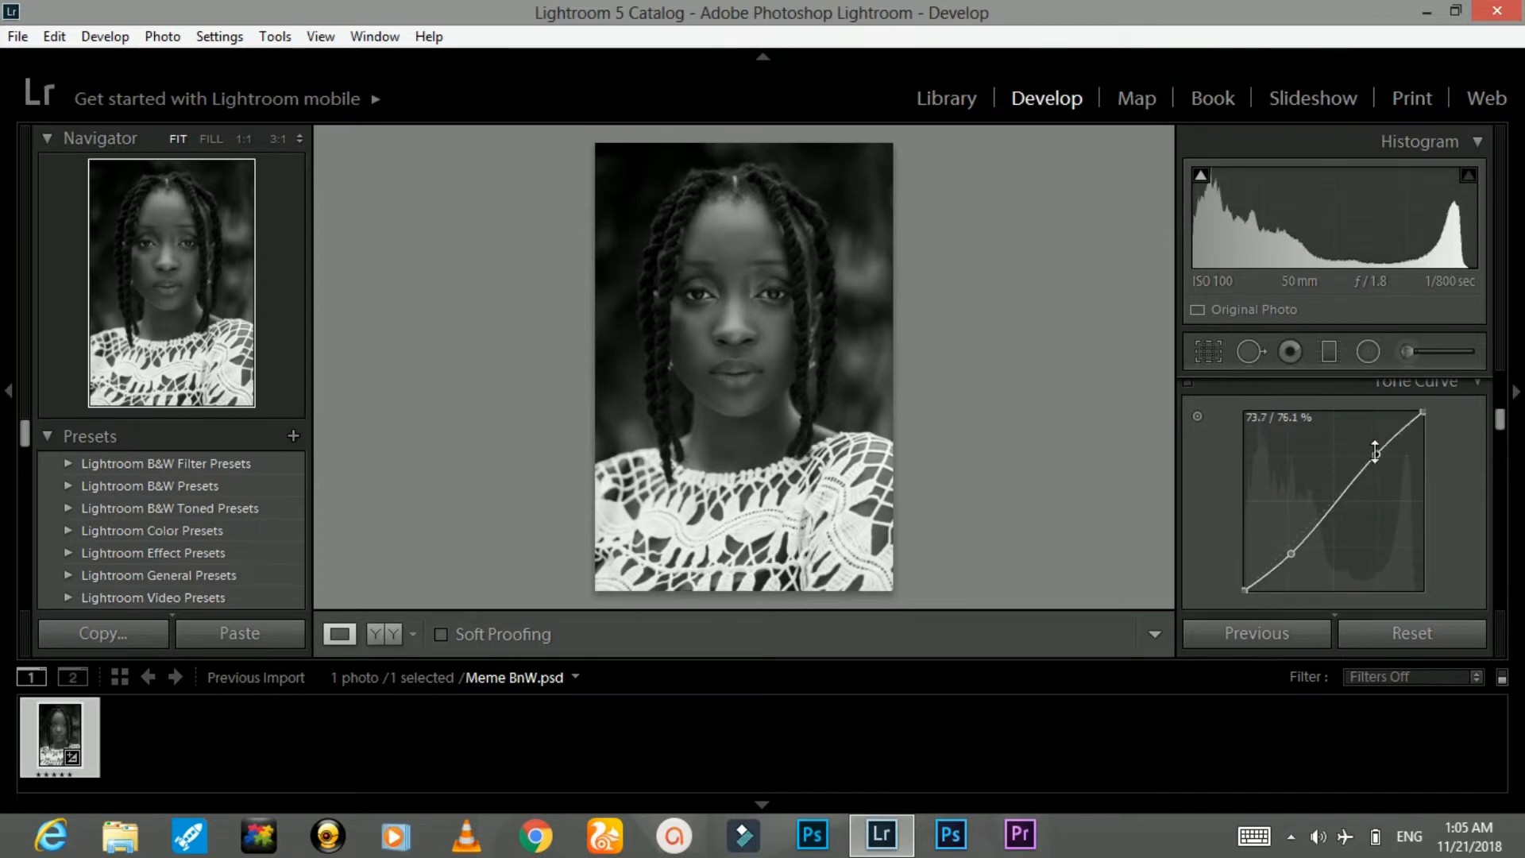
{"action": "left_click", "coordinate": [1335, 502]}
{"action": "left_click_drag", "start_coordinate": [1334, 503], "coordinate": [1332, 502]}
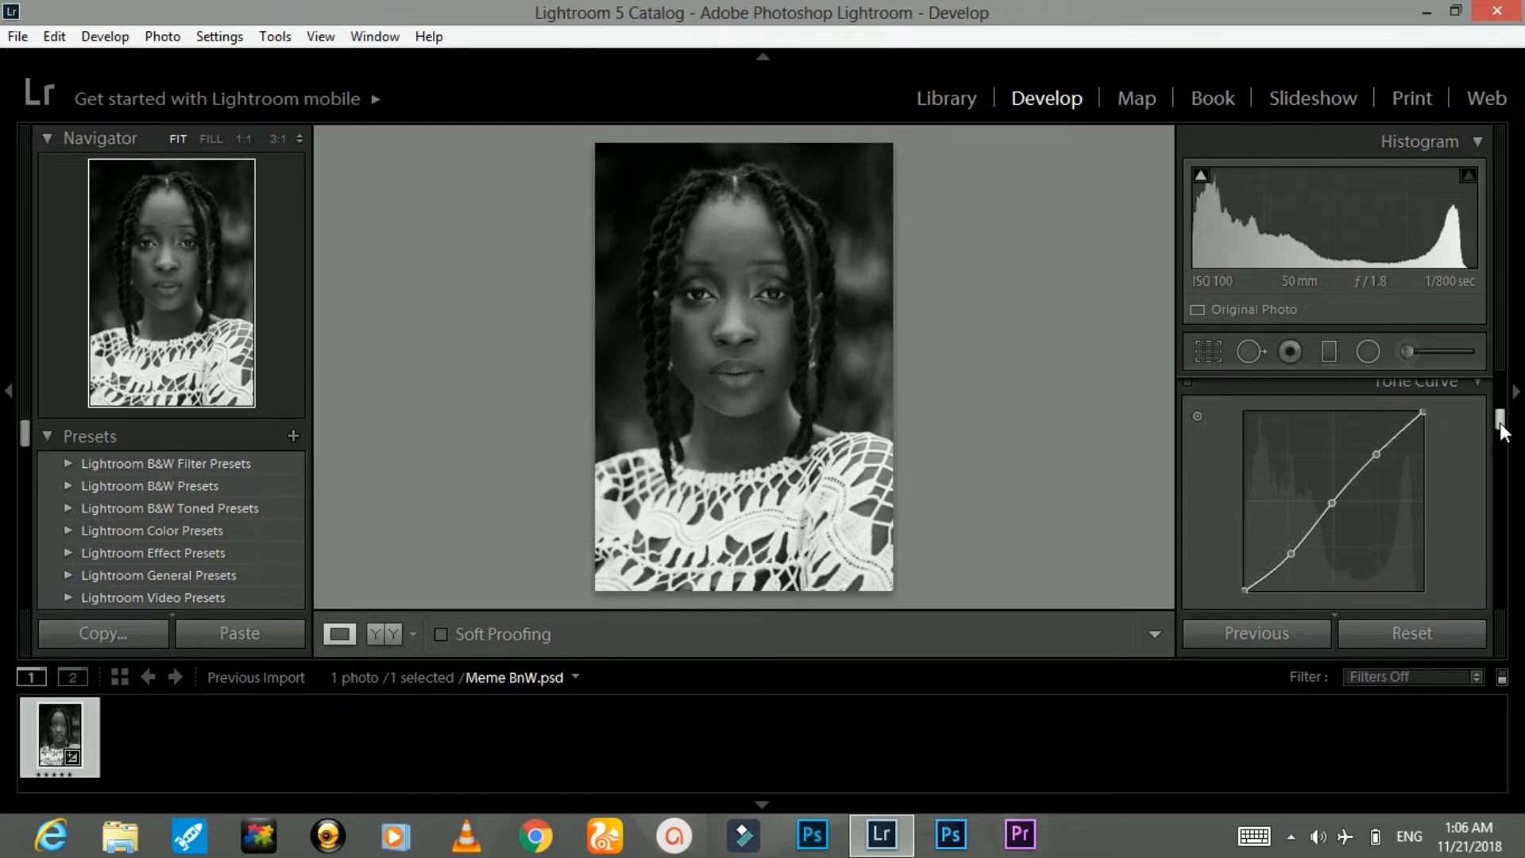
Compare the portrait with and without the tone curve adjustment by toggling it off and on
{"action": "left_click_drag", "start_coordinate": [1500, 424], "coordinate": [1501, 418]}
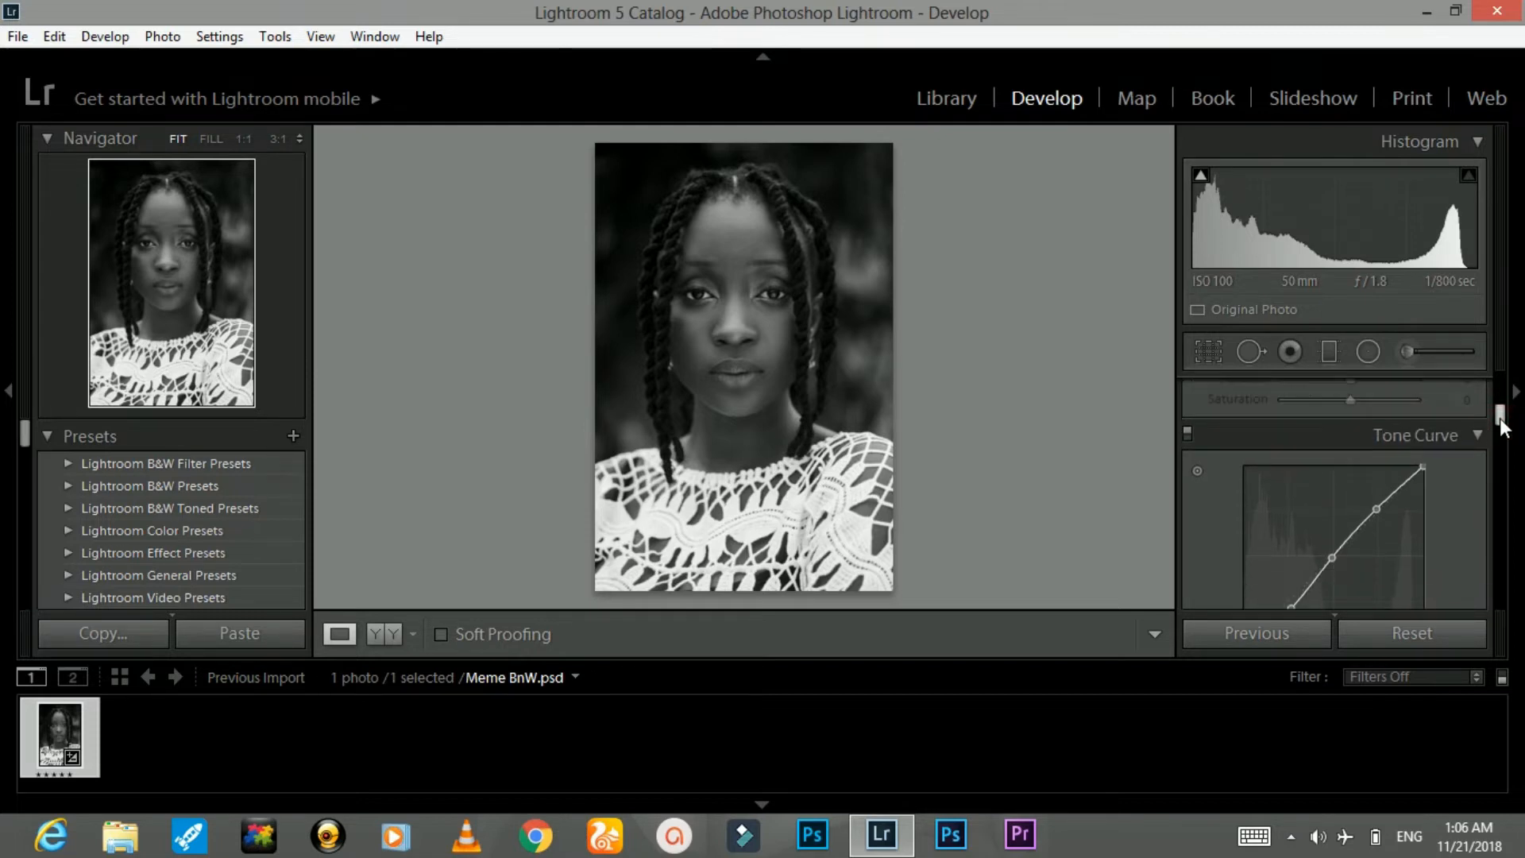
{"action": "left_click", "coordinate": [1187, 434]}
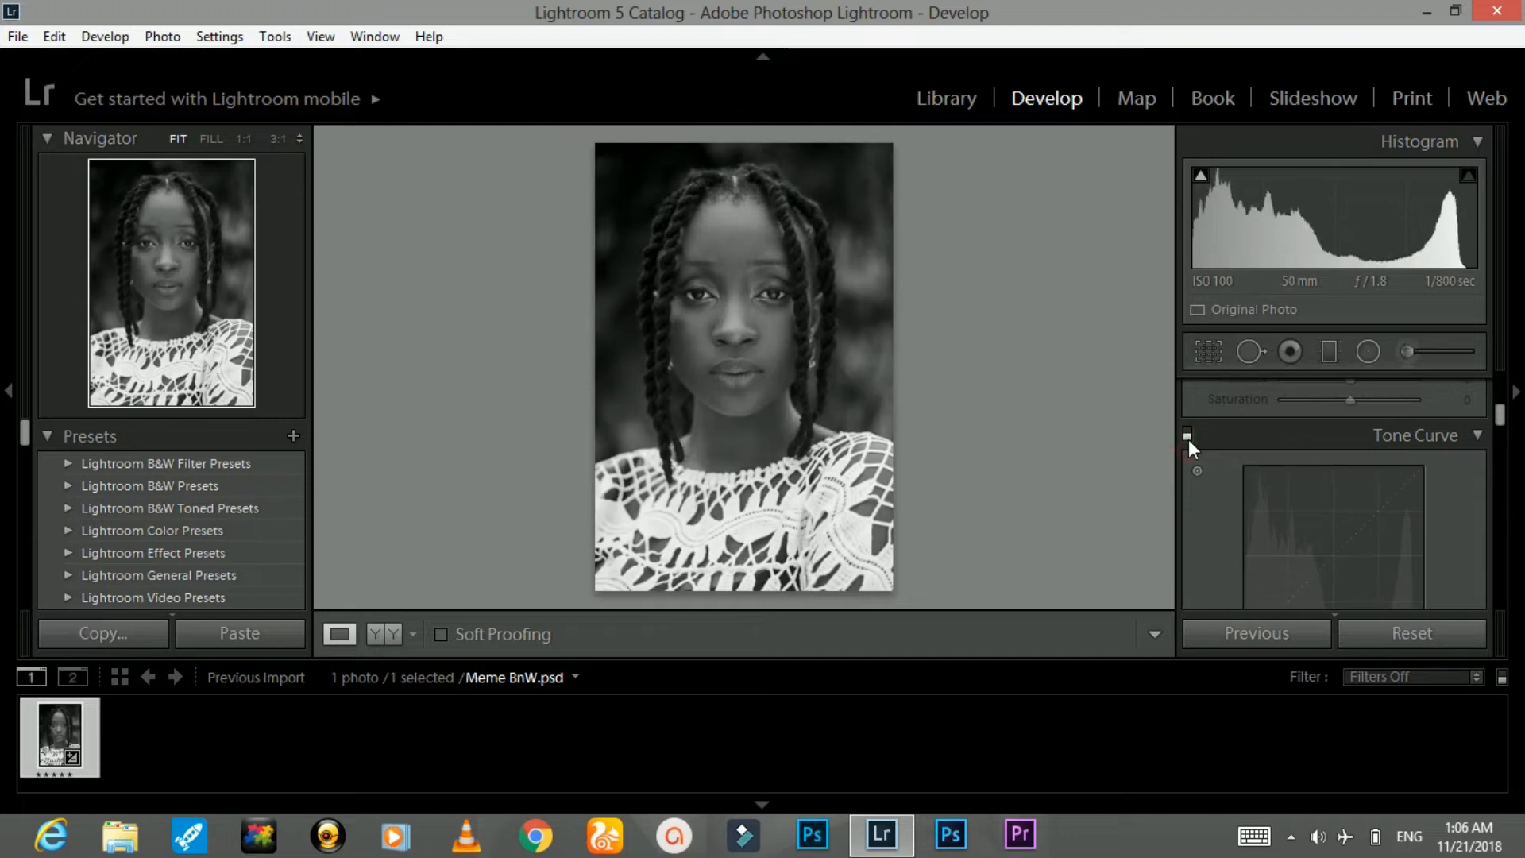
{"action": "left_click", "coordinate": [1189, 440]}
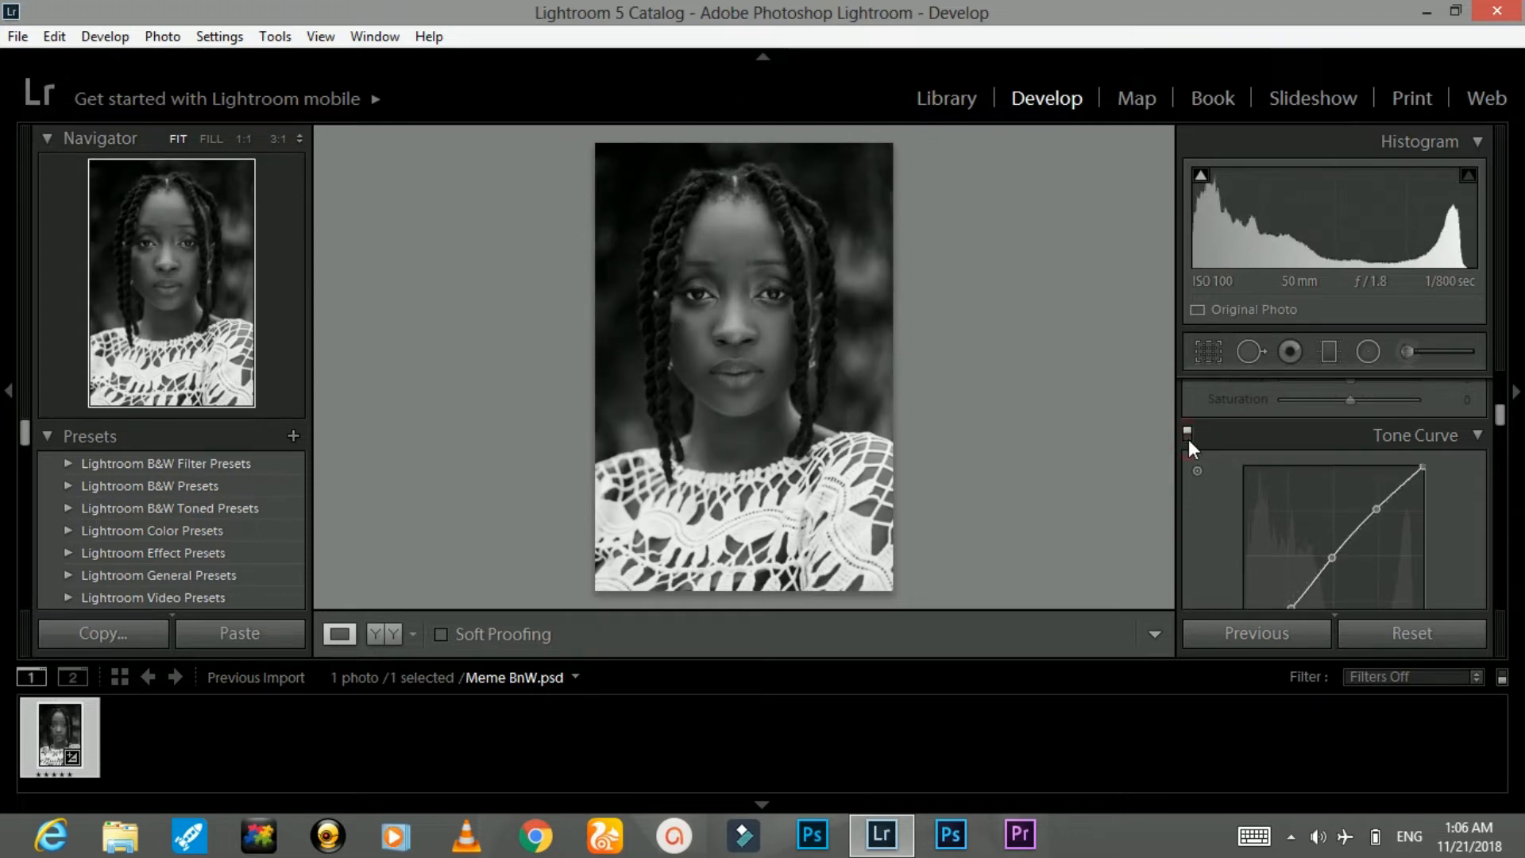
{"action": "left_click", "coordinate": [1188, 440]}
{"action": "left_click", "coordinate": [1188, 440]}
{"action": "left_click_drag", "start_coordinate": [1504, 419], "coordinate": [1502, 427]}
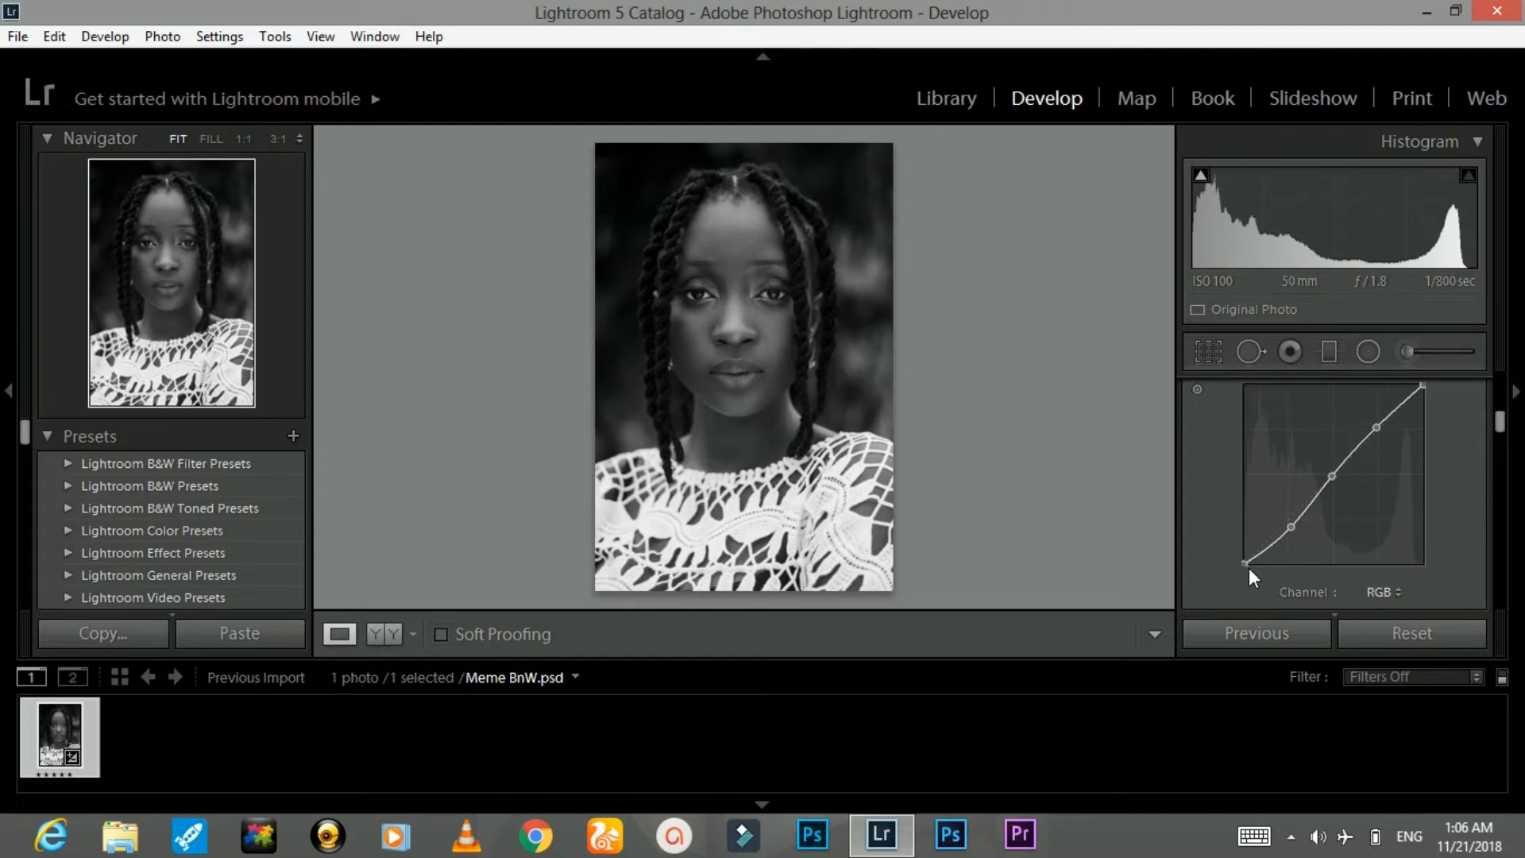
Try lifting the tone curve's black point to fade the shadows, and undo the change
{"action": "left_click_drag", "start_coordinate": [1245, 562], "coordinate": [1238, 548]}
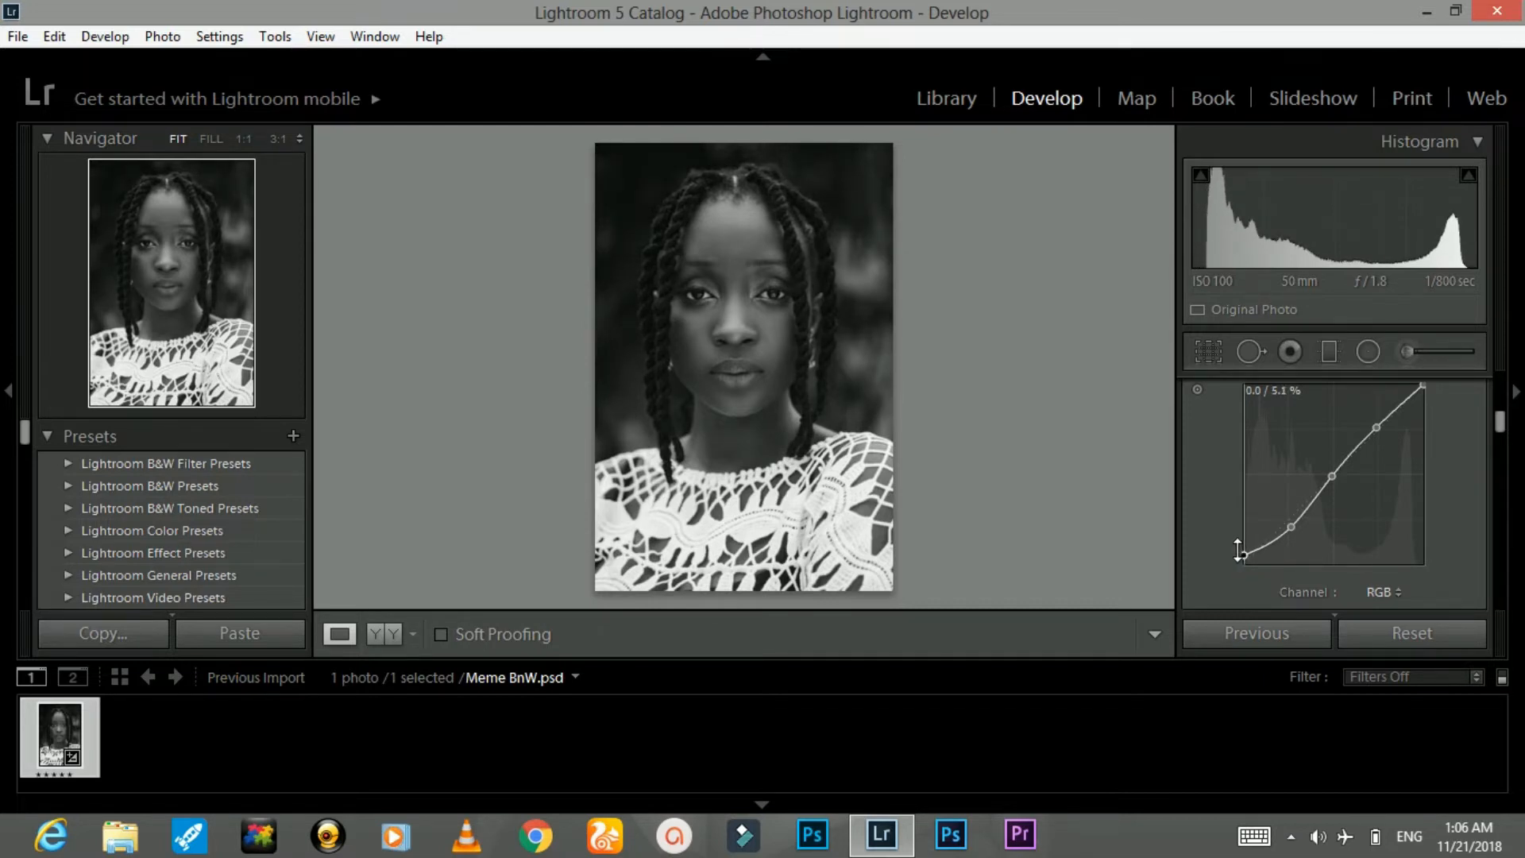
{"action": "left_click_drag", "start_coordinate": [1238, 550], "coordinate": [1230, 563]}
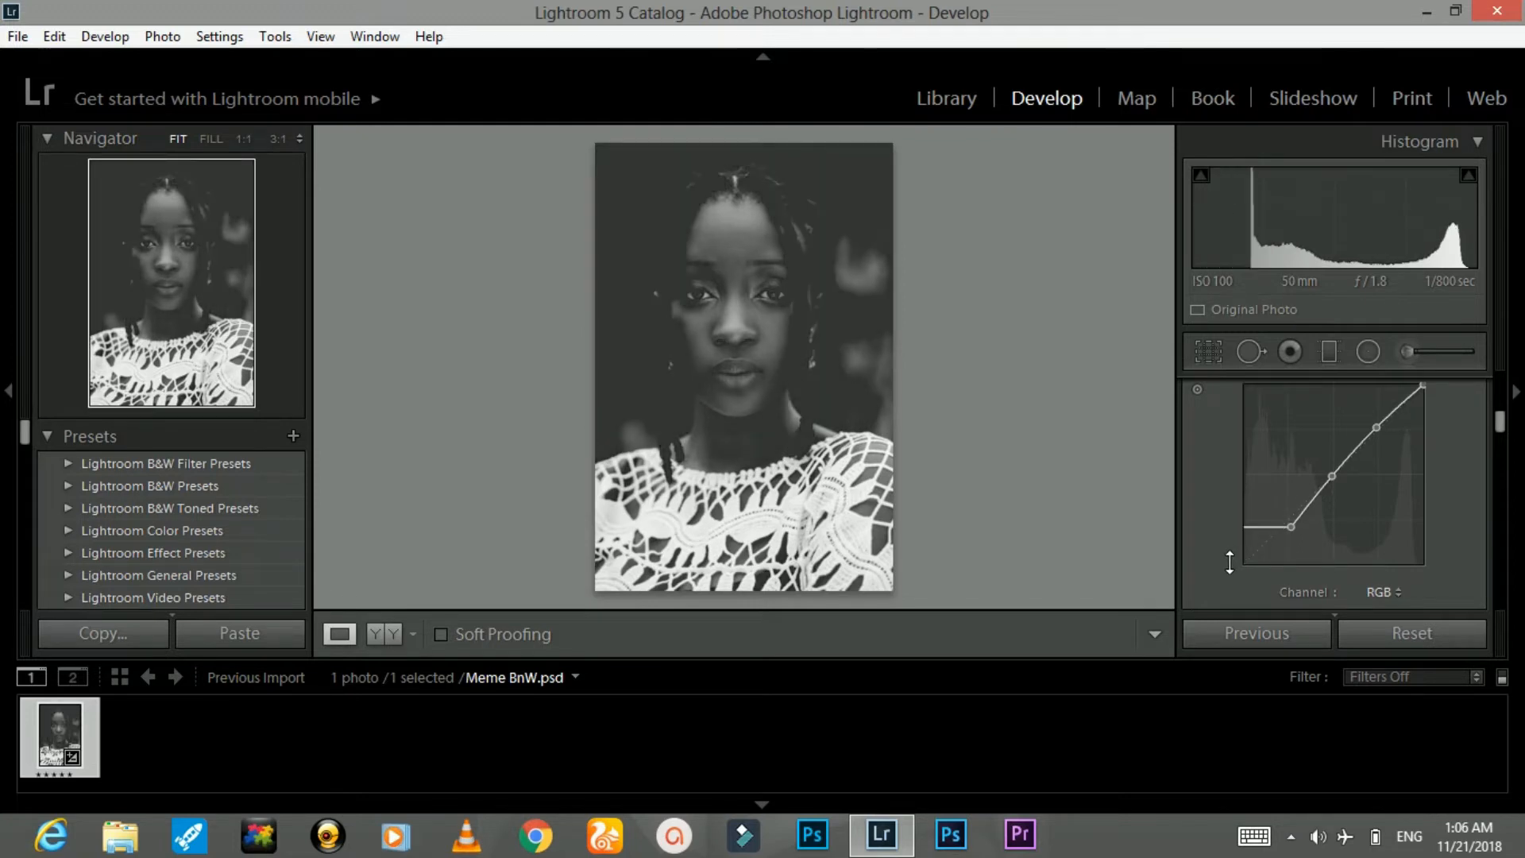
{"action": "key", "text": "ctrl+z"}
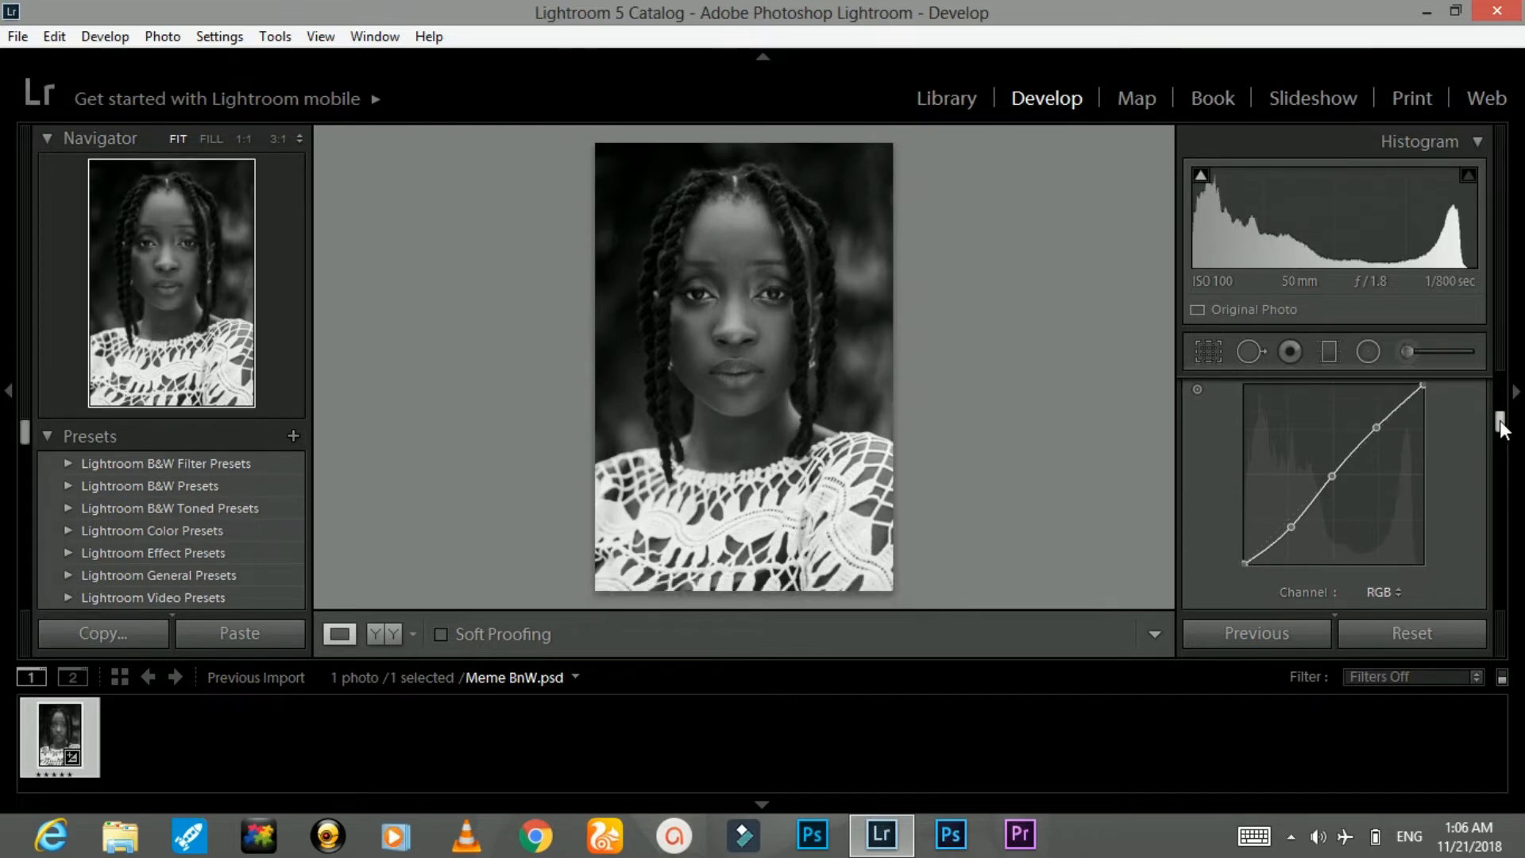
Toggle the tone curve off and on several times to compare its effect on the portrait
{"action": "scroll", "coordinate": [1499, 425], "scroll_direction": "up", "scroll_amount": 2}
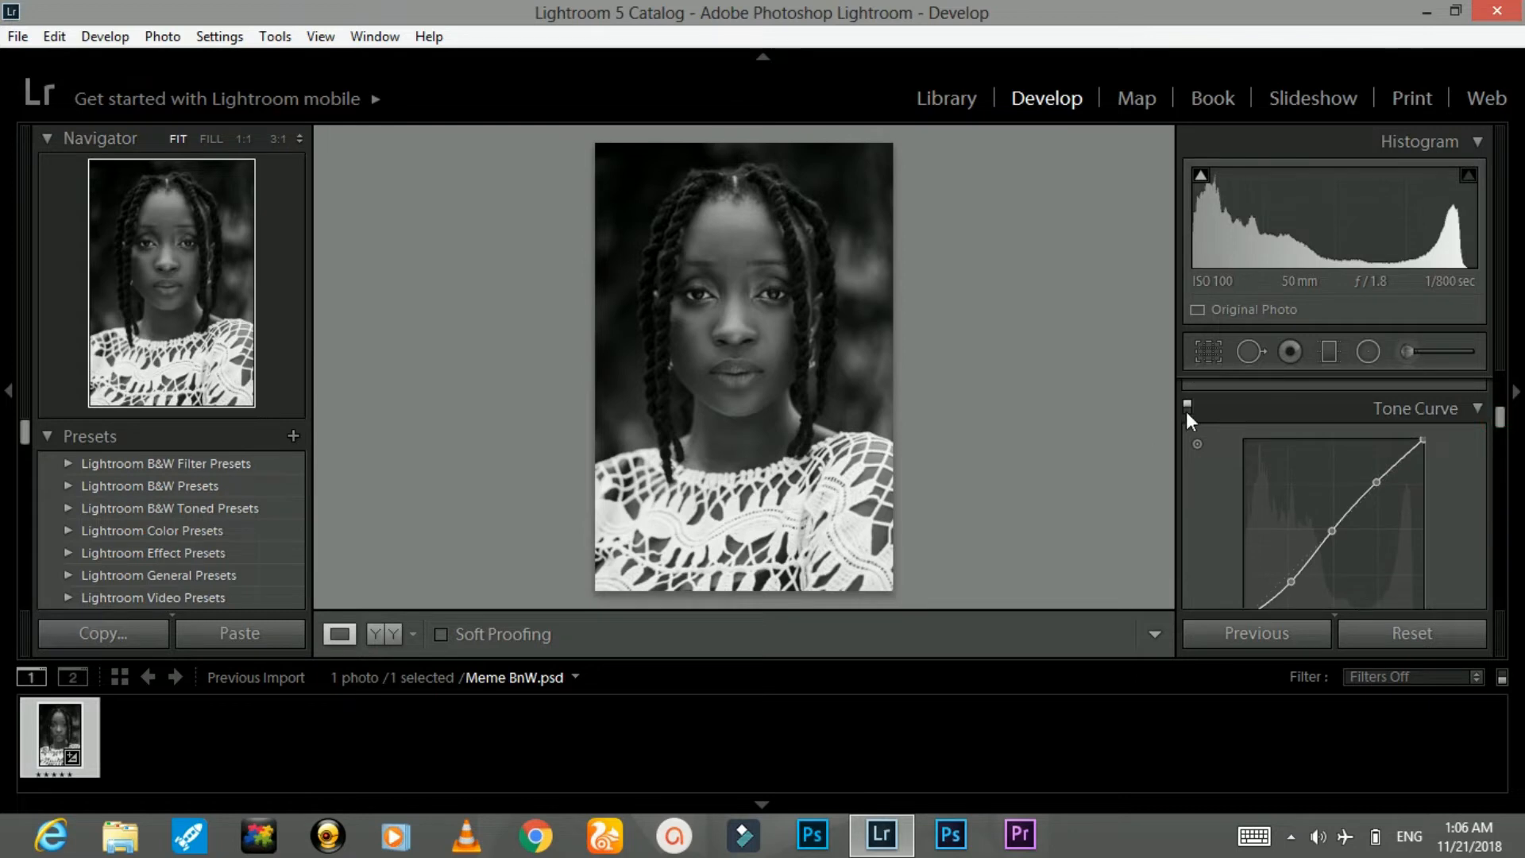
{"action": "left_click", "coordinate": [1186, 412]}
{"action": "left_click", "coordinate": [1187, 413]}
{"action": "left_click", "coordinate": [1186, 412]}
{"action": "left_click", "coordinate": [1187, 412]}
{"action": "left_click", "coordinate": [1187, 412]}
{"action": "left_click", "coordinate": [1187, 412]}
Try darker and lighter Red levels and a lower Orange level in the Black & White Mix, undoing each trial
{"action": "left_click_drag", "start_coordinate": [1503, 423], "coordinate": [1501, 451]}
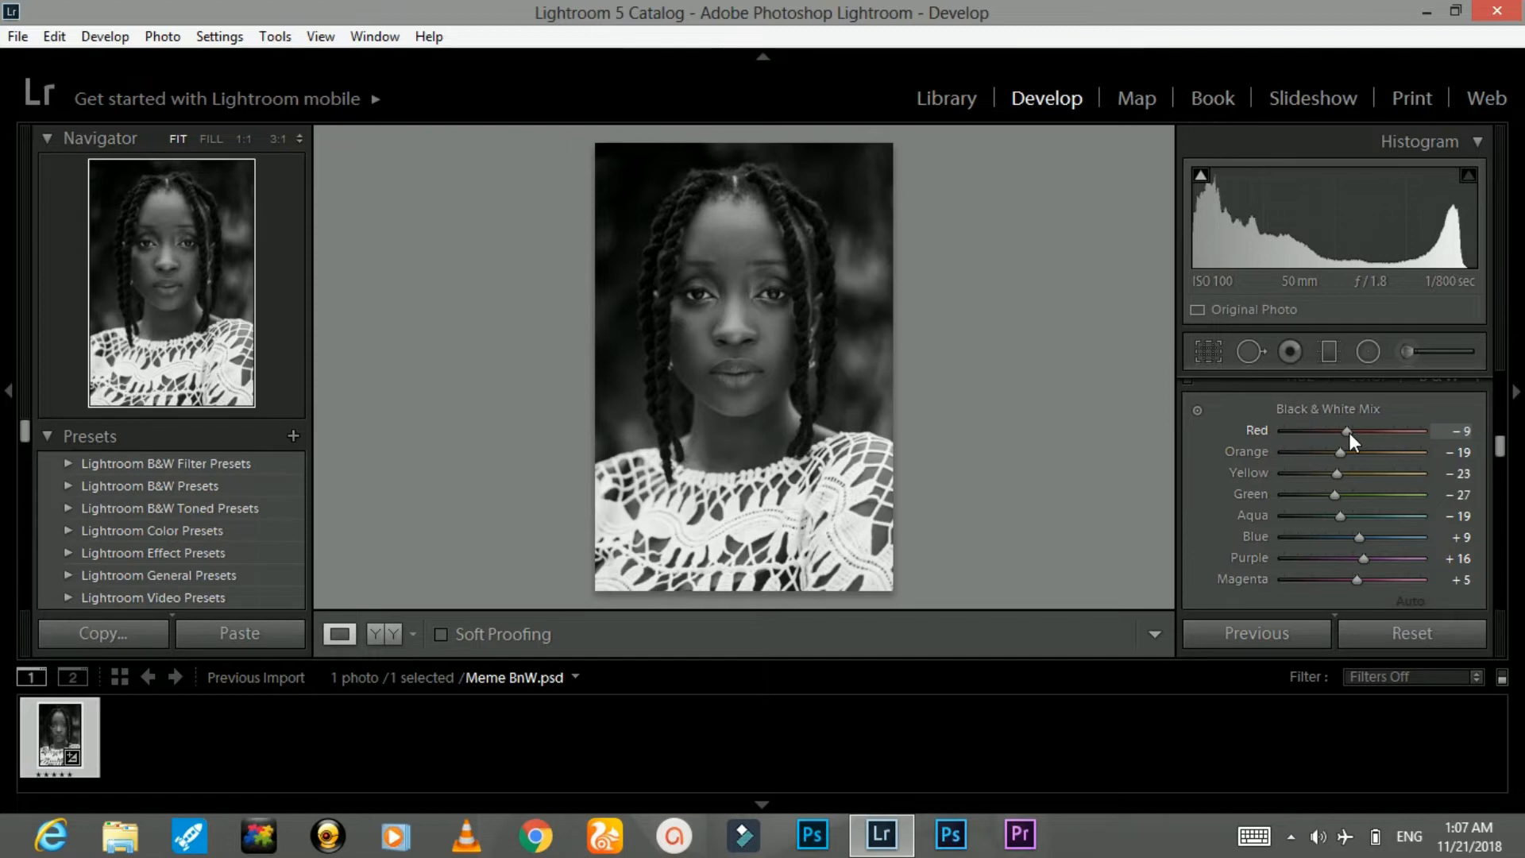
{"action": "left_click_drag", "start_coordinate": [1350, 433], "coordinate": [1305, 434]}
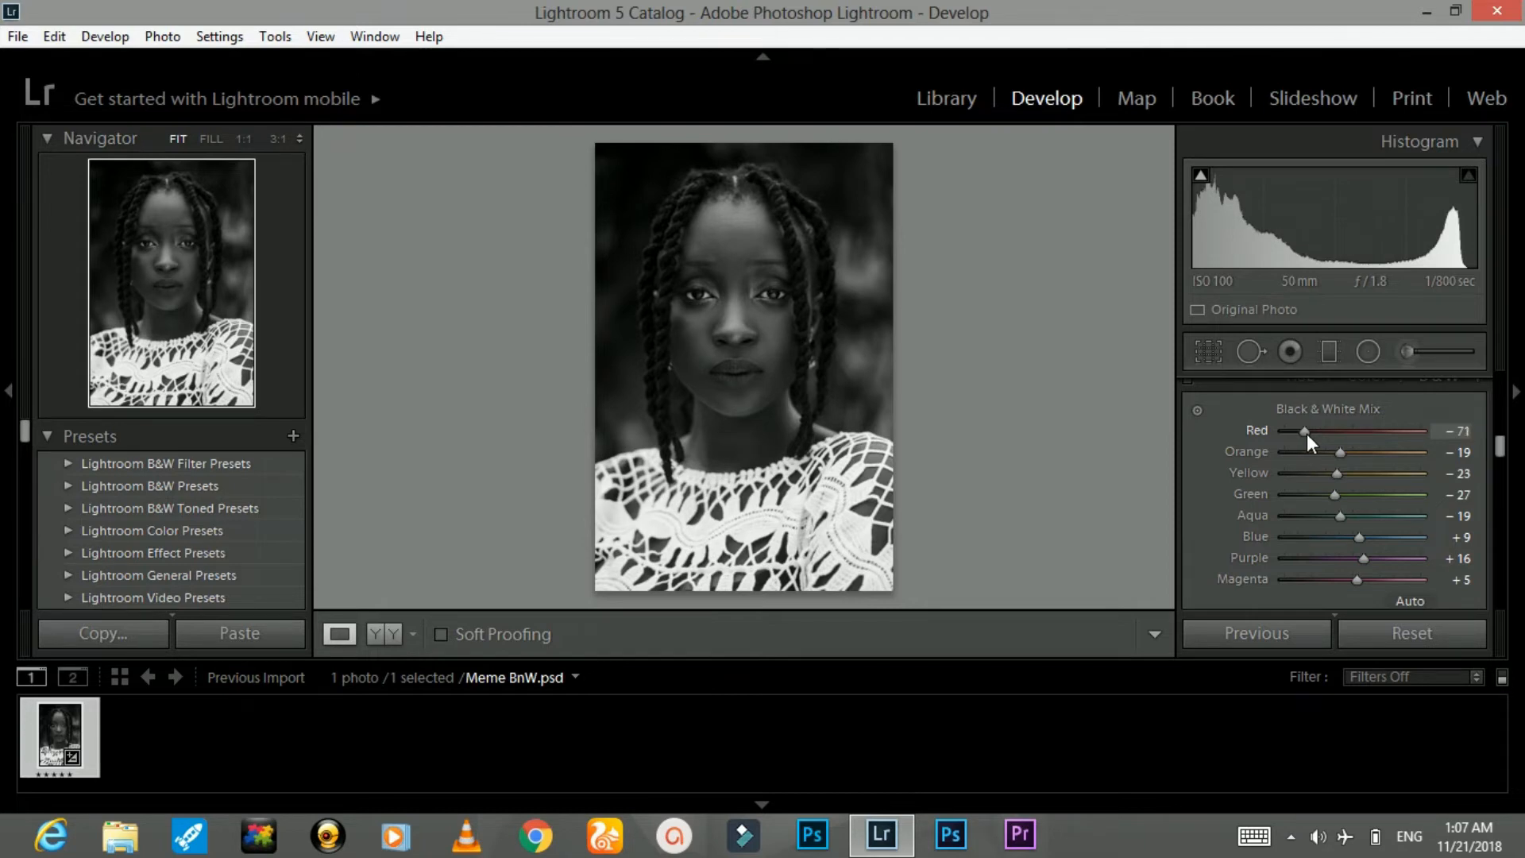
{"action": "left_click_drag", "start_coordinate": [1307, 433], "coordinate": [1318, 432]}
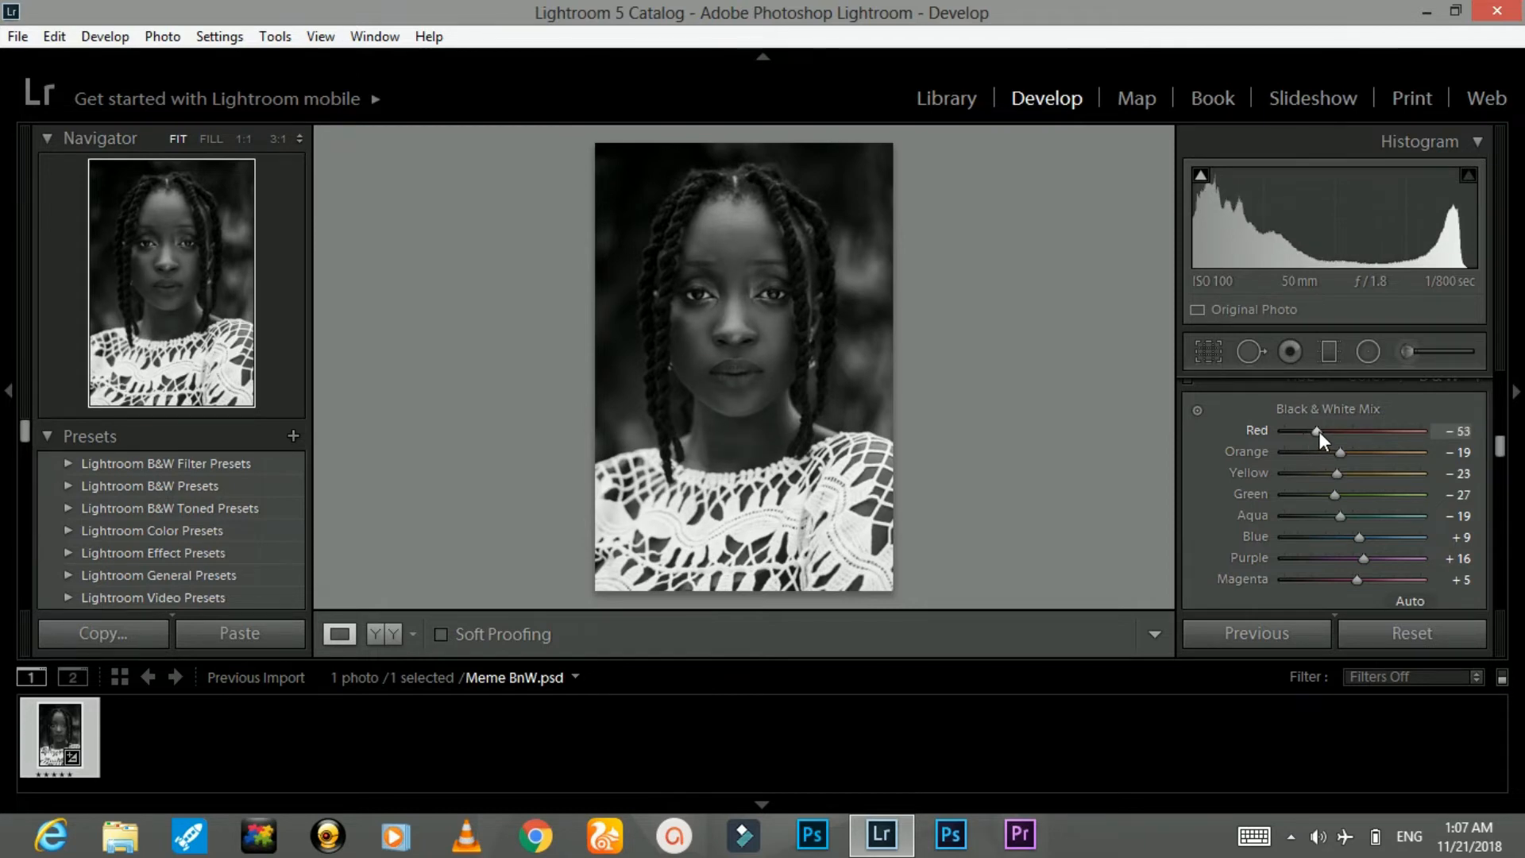
{"action": "key", "text": "ctrl+z"}
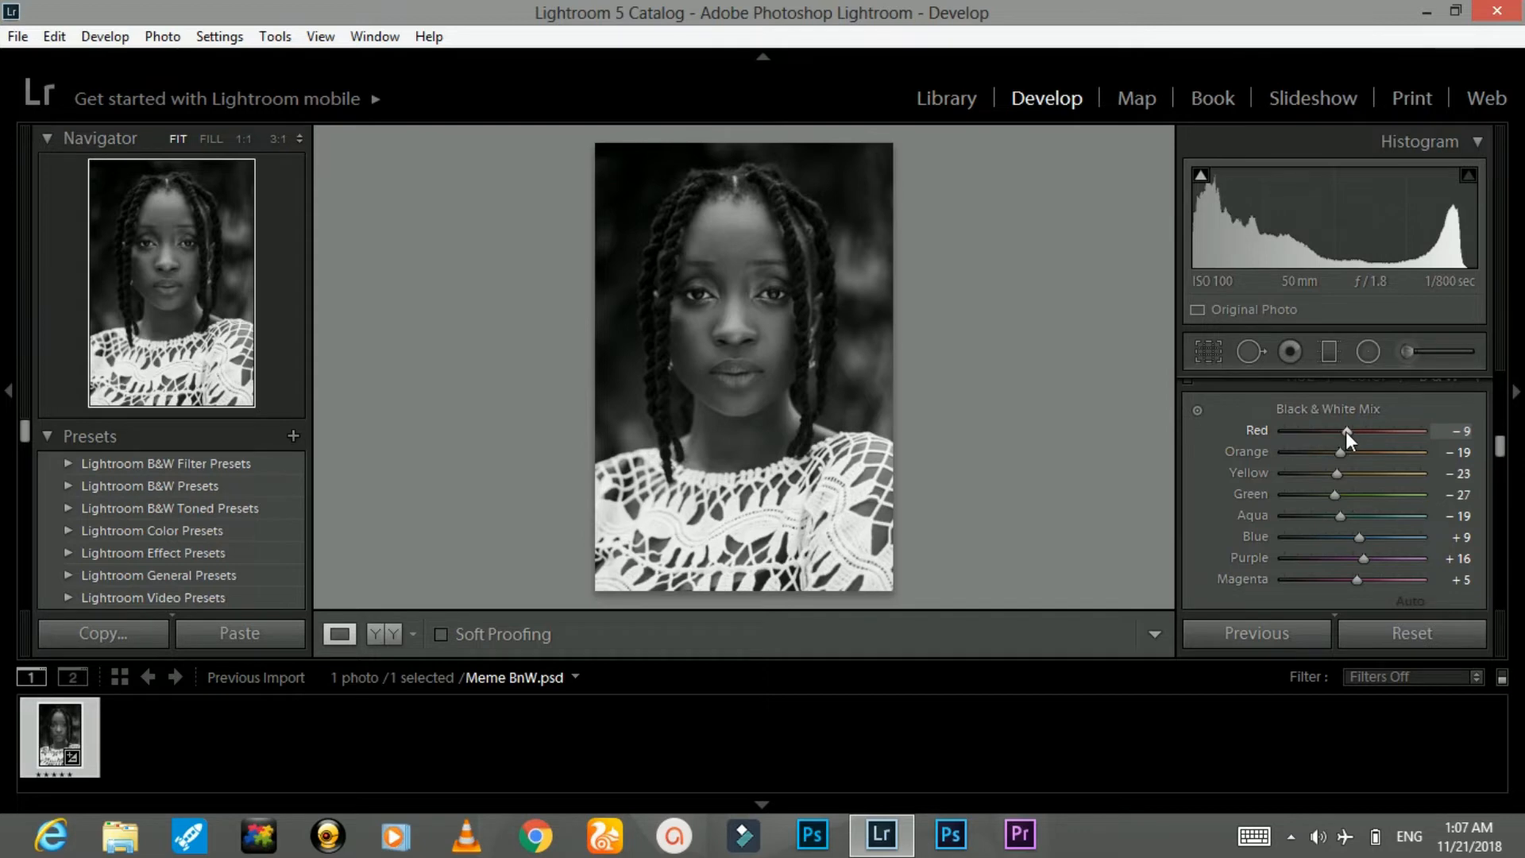
{"action": "left_click_drag", "start_coordinate": [1350, 433], "coordinate": [1367, 434]}
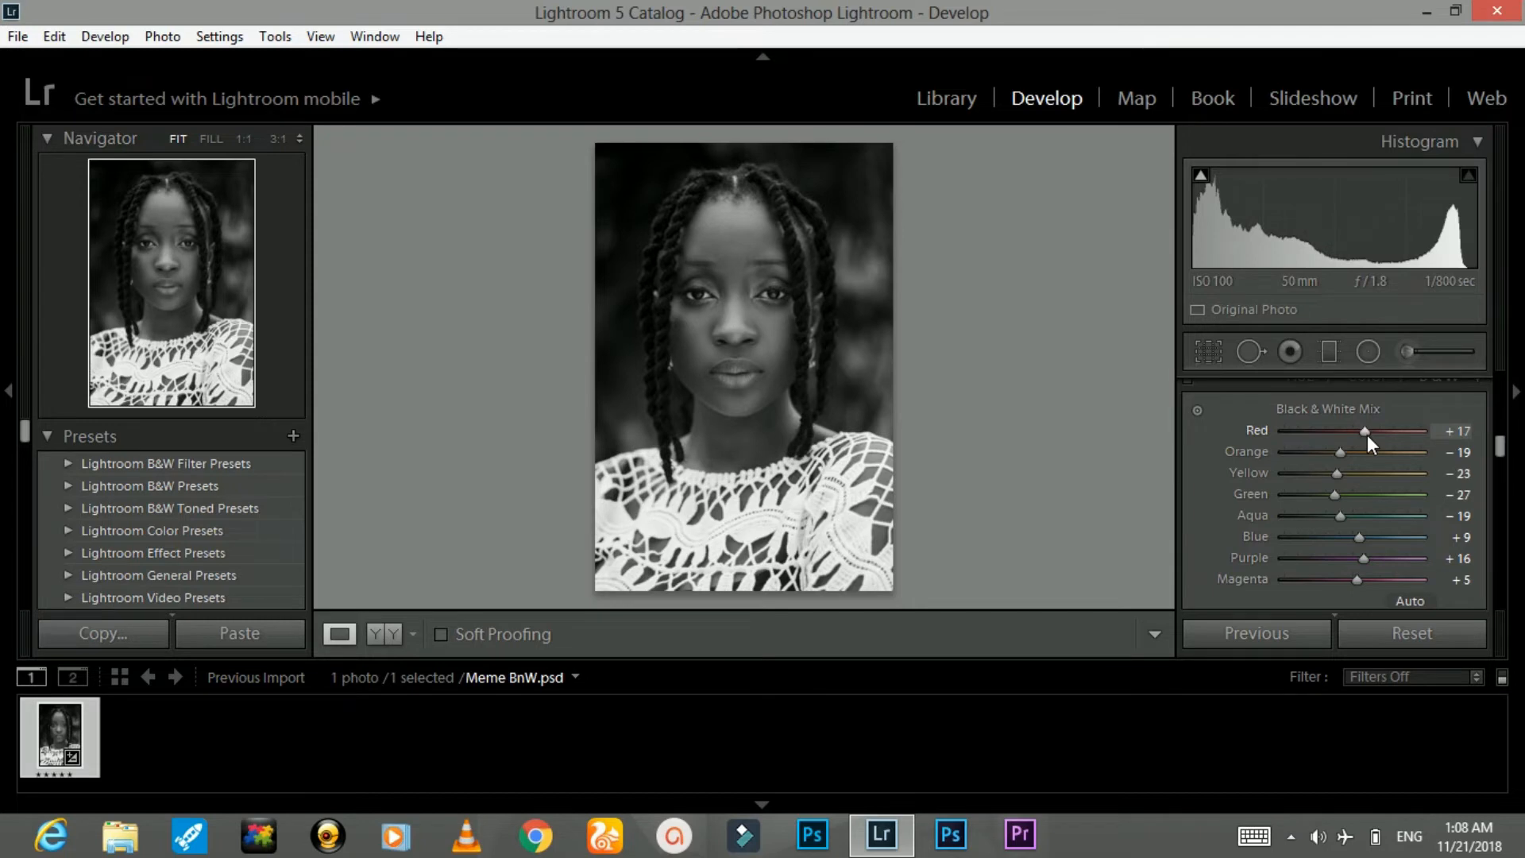
{"action": "key", "text": "ctrl+z"}
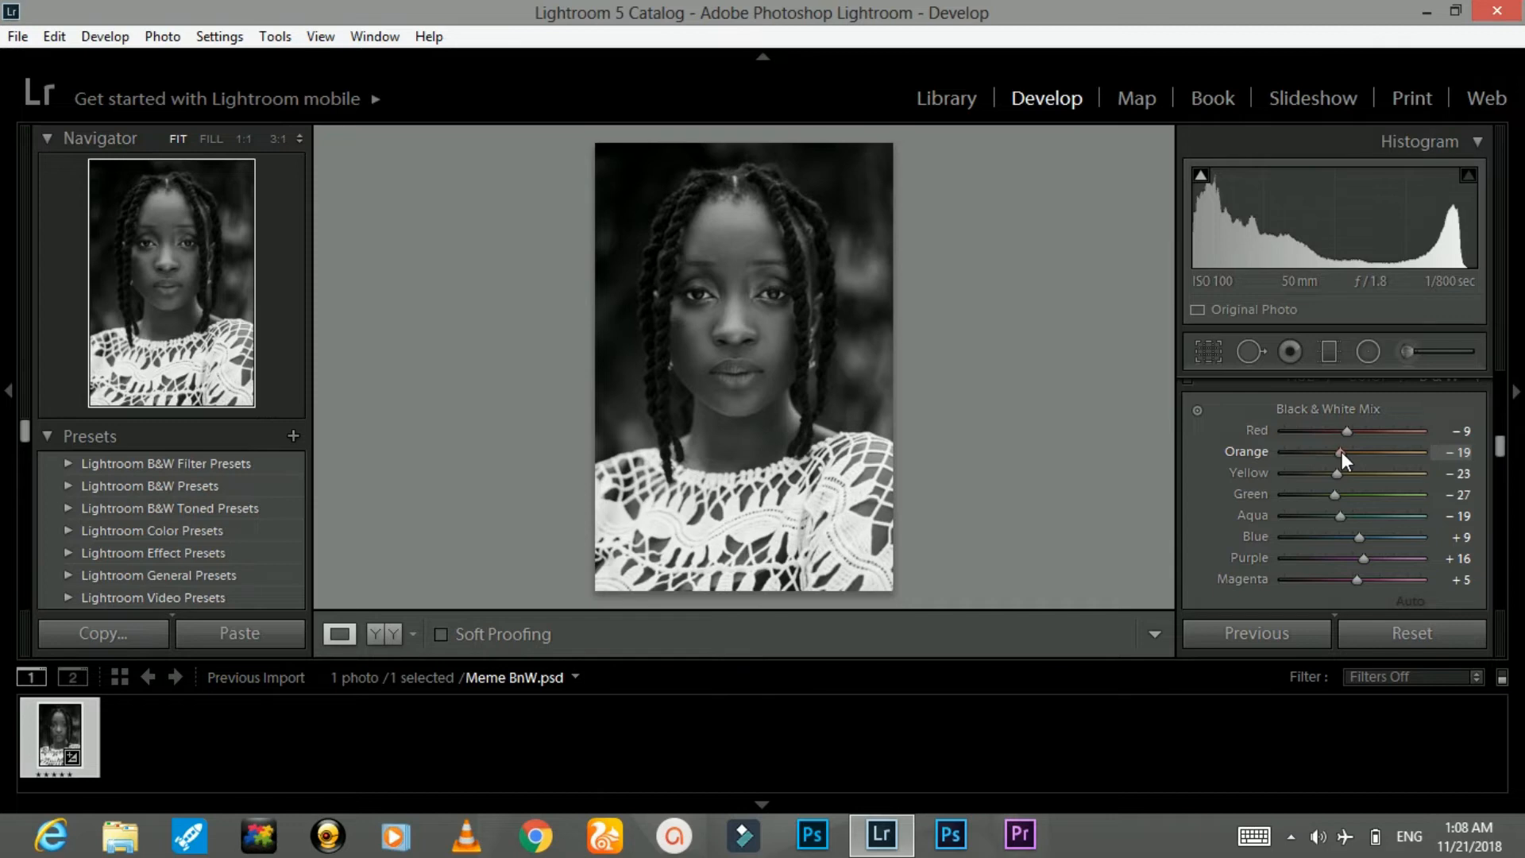
{"action": "mouse_move", "coordinate": [1341, 451]}
{"action": "left_mouse_down"}
{"action": "mouse_move", "coordinate": [1368, 451]}
{"action": "mouse_move", "coordinate": [1322, 454]}
{"action": "left_mouse_up"}
{"action": "key", "text": "ctrl+z"}
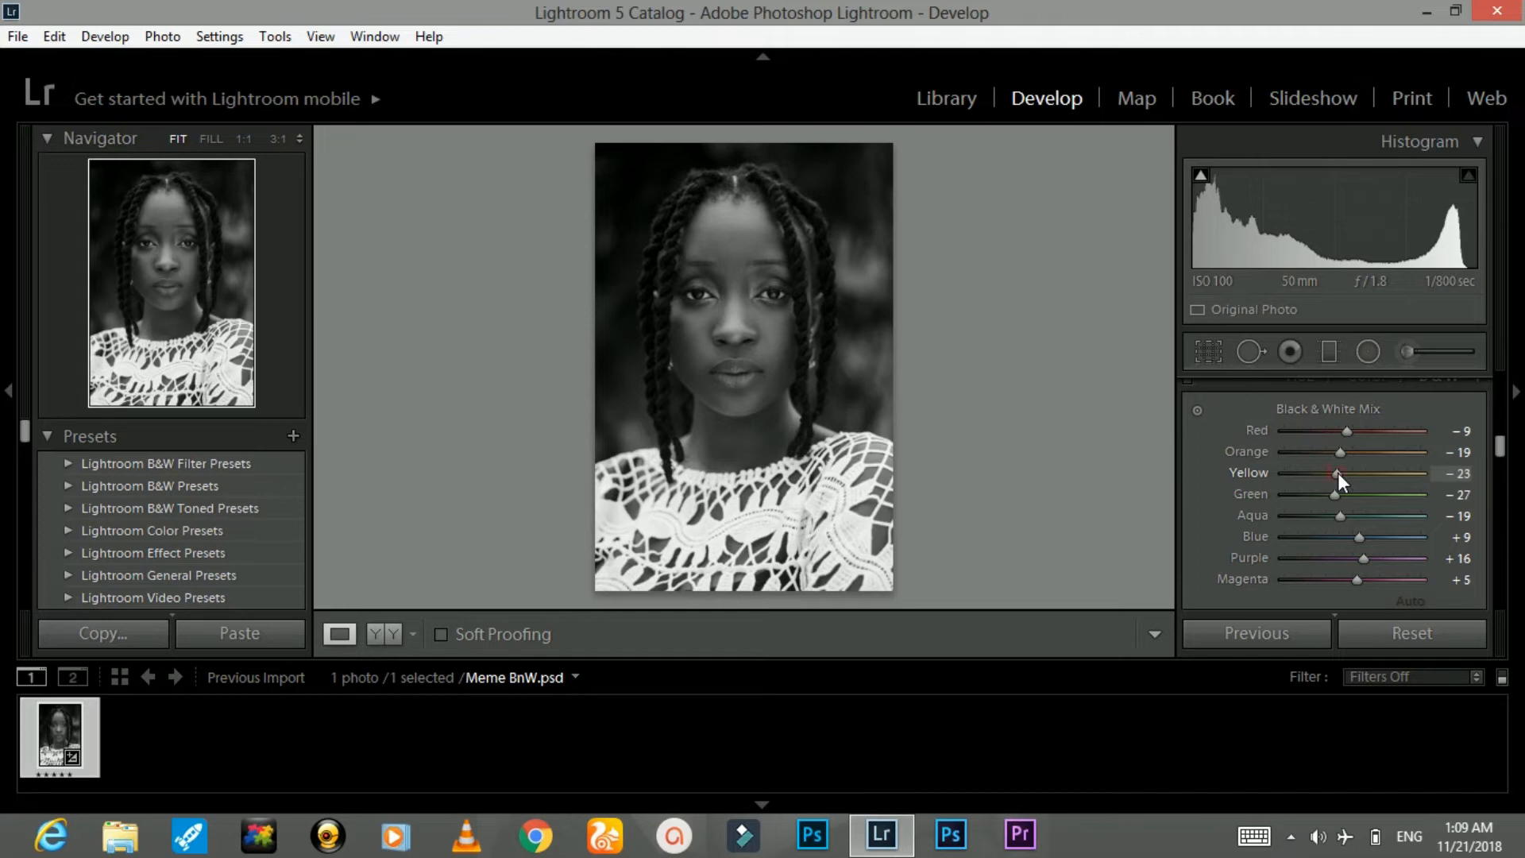
Set Yellow to -37 in the Black & White Mix, and try a lower Green level before undoing it
{"action": "mouse_move", "coordinate": [1337, 474]}
{"action": "left_mouse_down"}
{"action": "mouse_move", "coordinate": [1307, 474]}
{"action": "mouse_move", "coordinate": [1373, 479]}
{"action": "mouse_move", "coordinate": [1331, 484]}
{"action": "left_mouse_up"}
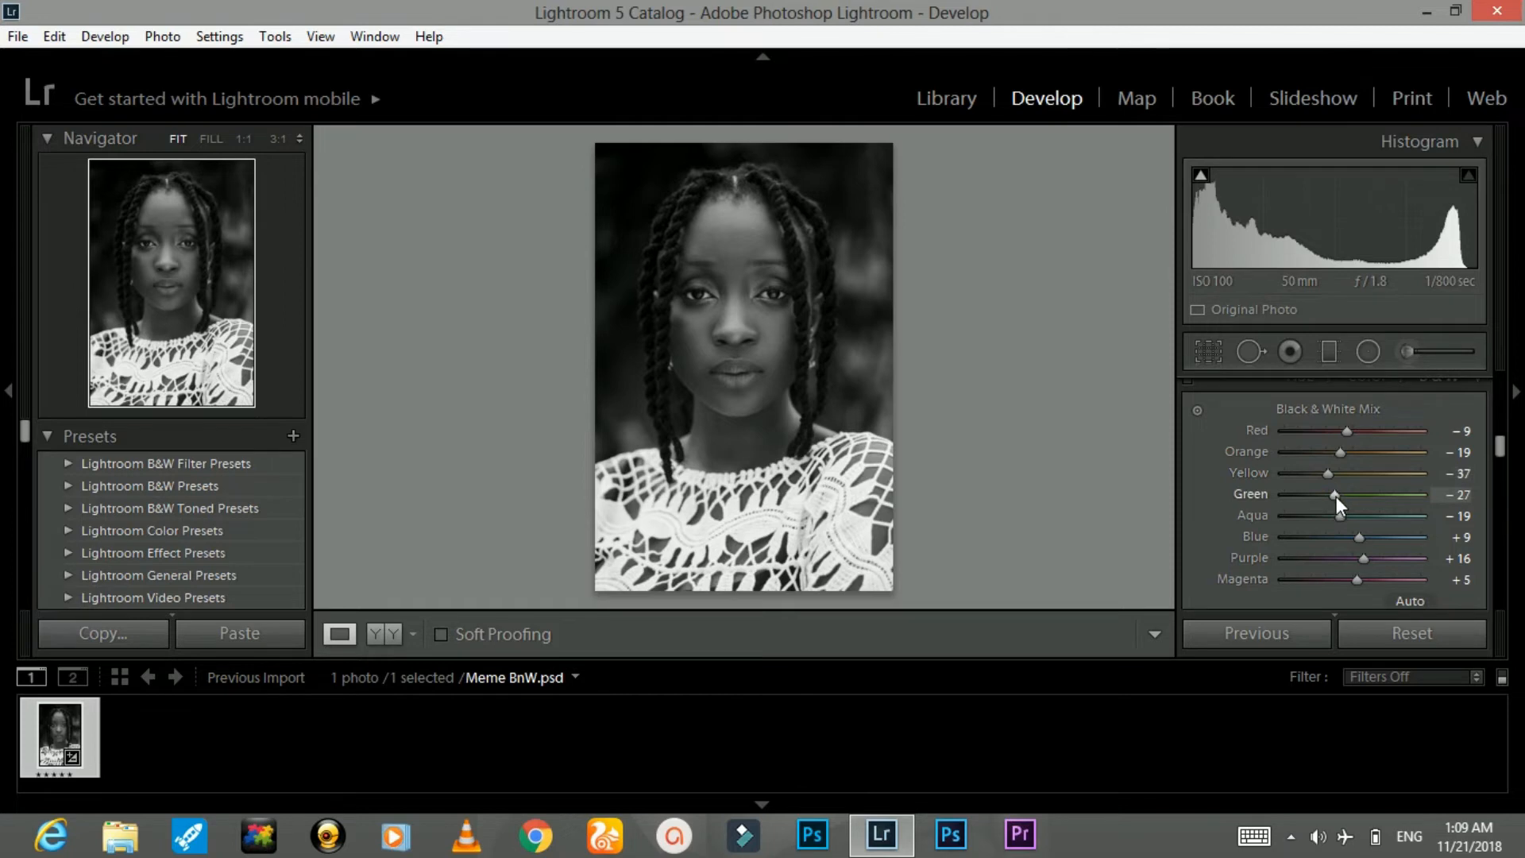
{"action": "left_click_drag", "start_coordinate": [1336, 497], "coordinate": [1324, 499]}
{"action": "key", "text": "ctrl+z"}
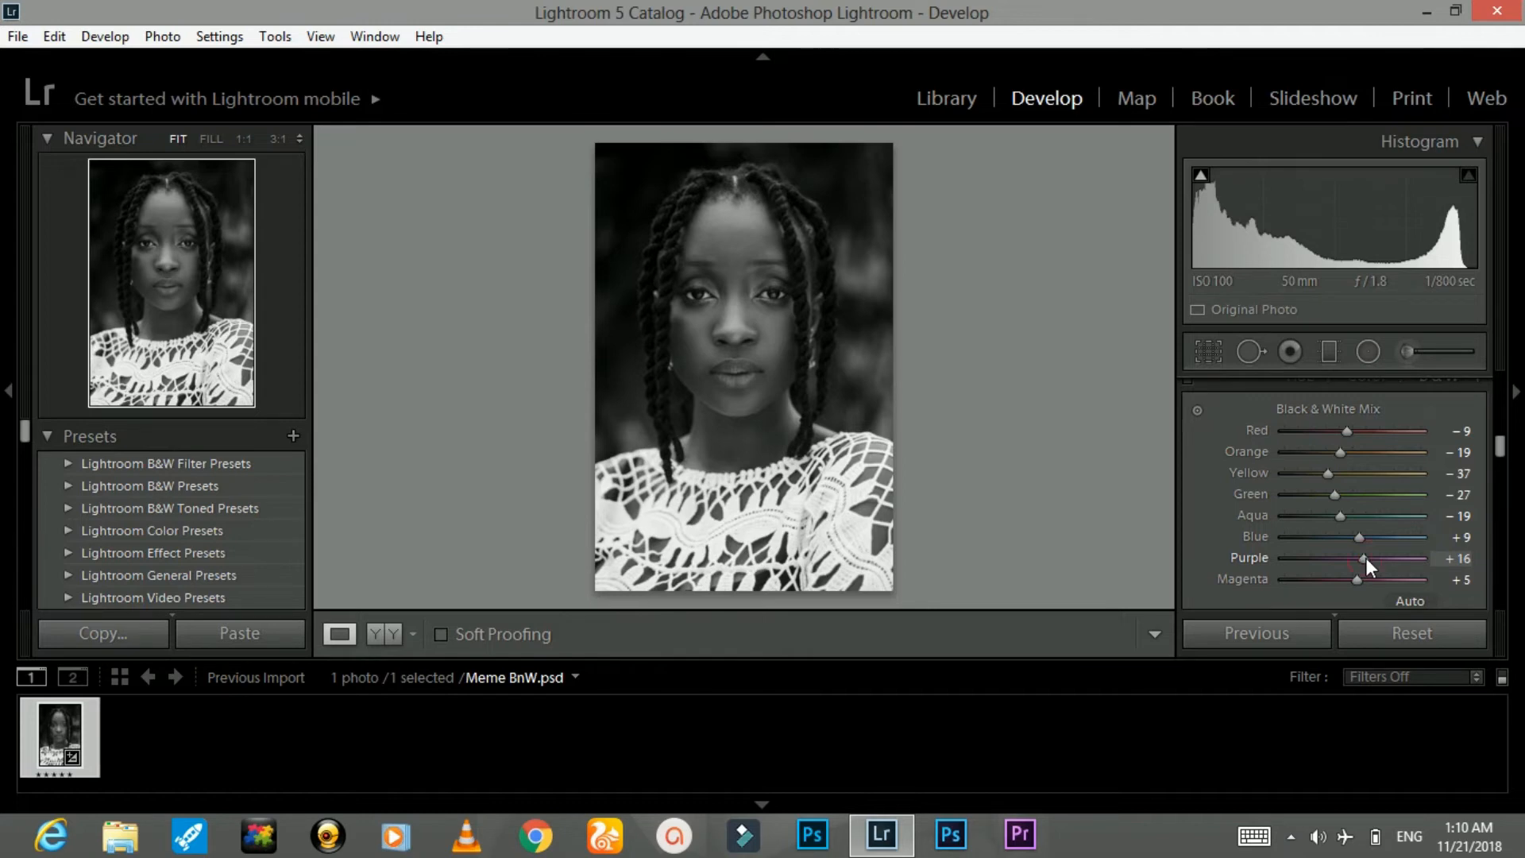
Set Purple to +46 and Magenta to +44 in the Black & White Mix
{"action": "left_click_drag", "start_coordinate": [1366, 558], "coordinate": [1282, 575]}
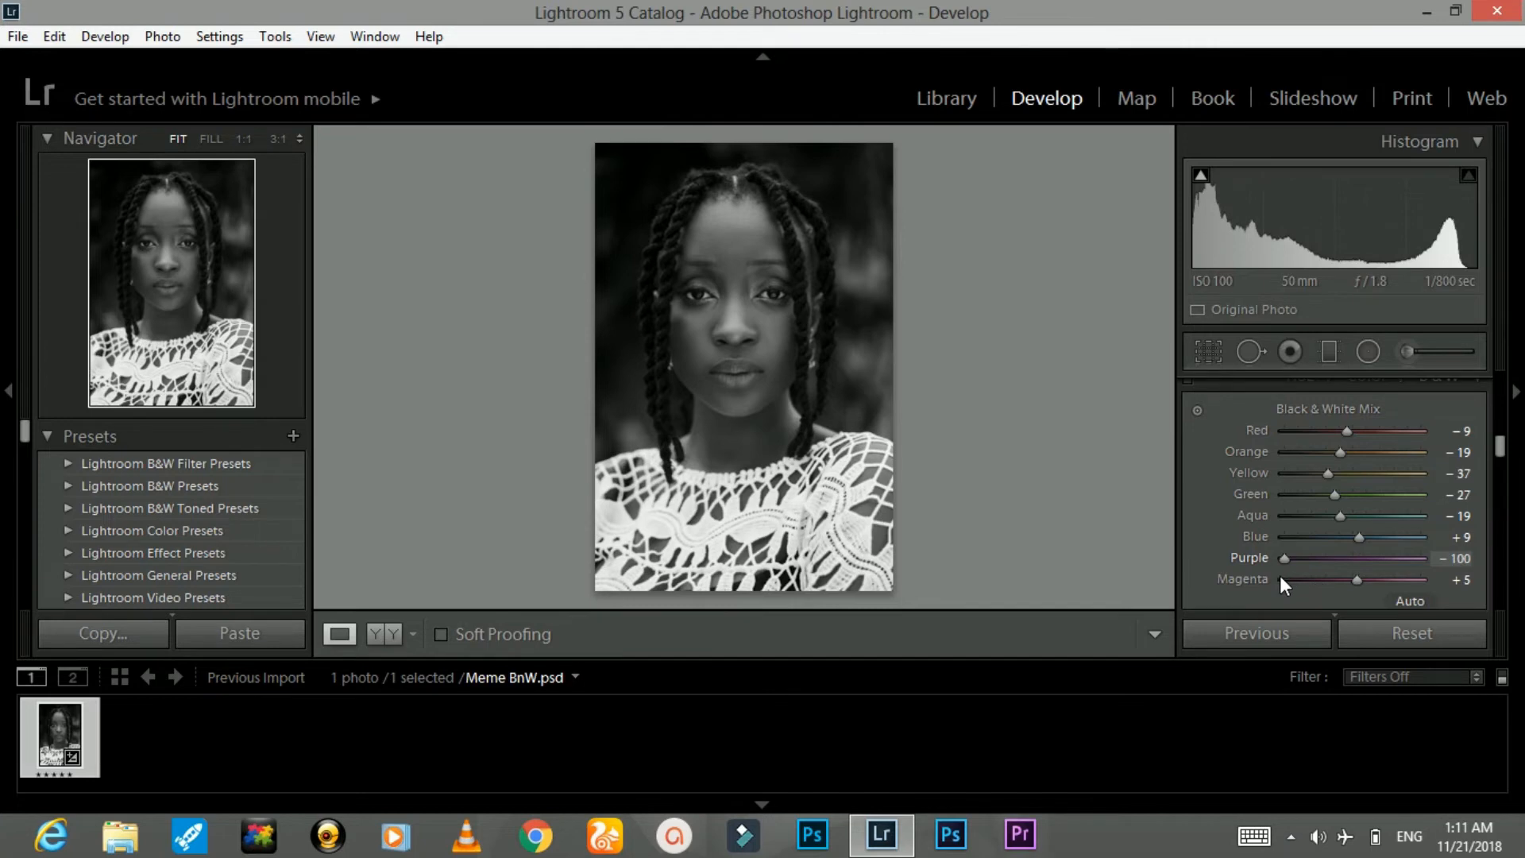
{"action": "left_click_drag", "start_coordinate": [1279, 575], "coordinate": [1401, 572]}
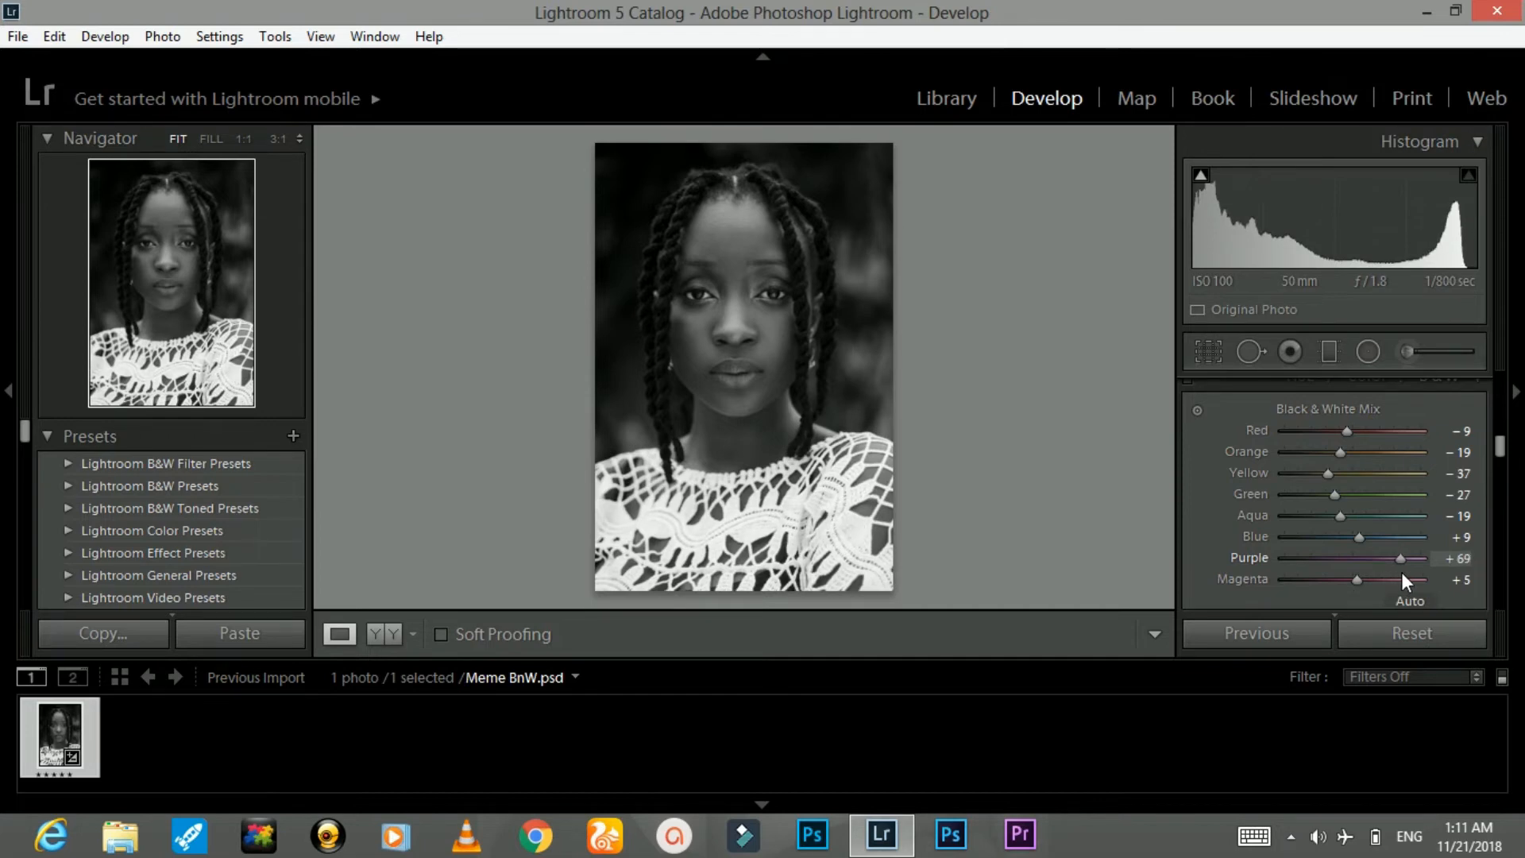
{"action": "left_click_drag", "start_coordinate": [1401, 572], "coordinate": [1386, 572]}
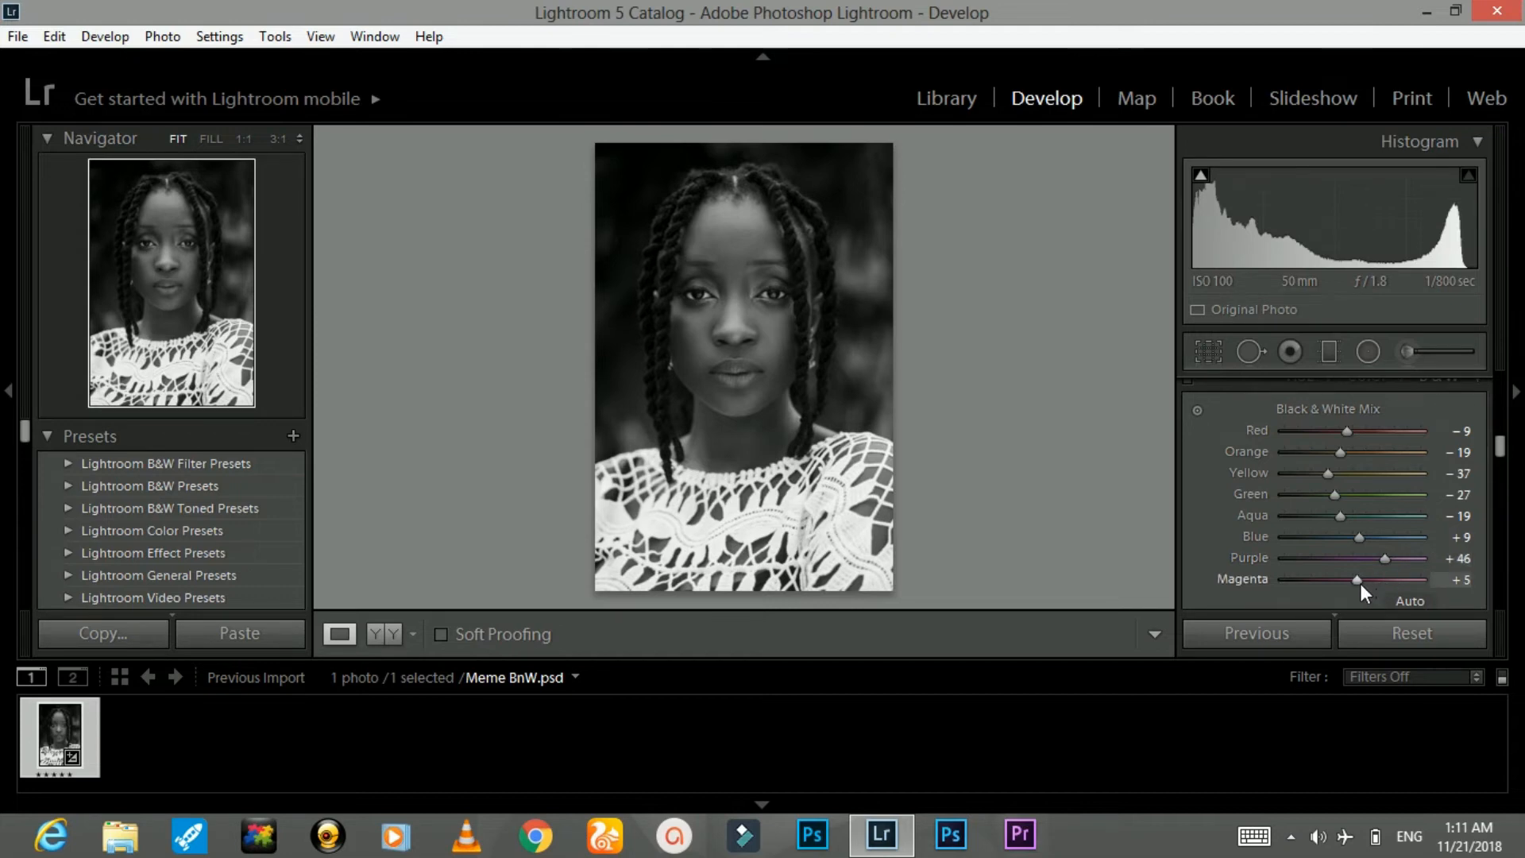
{"action": "left_click_drag", "start_coordinate": [1357, 580], "coordinate": [1384, 607]}
{"action": "left_click", "coordinate": [1458, 584]}
{"action": "type", "text": "74"}
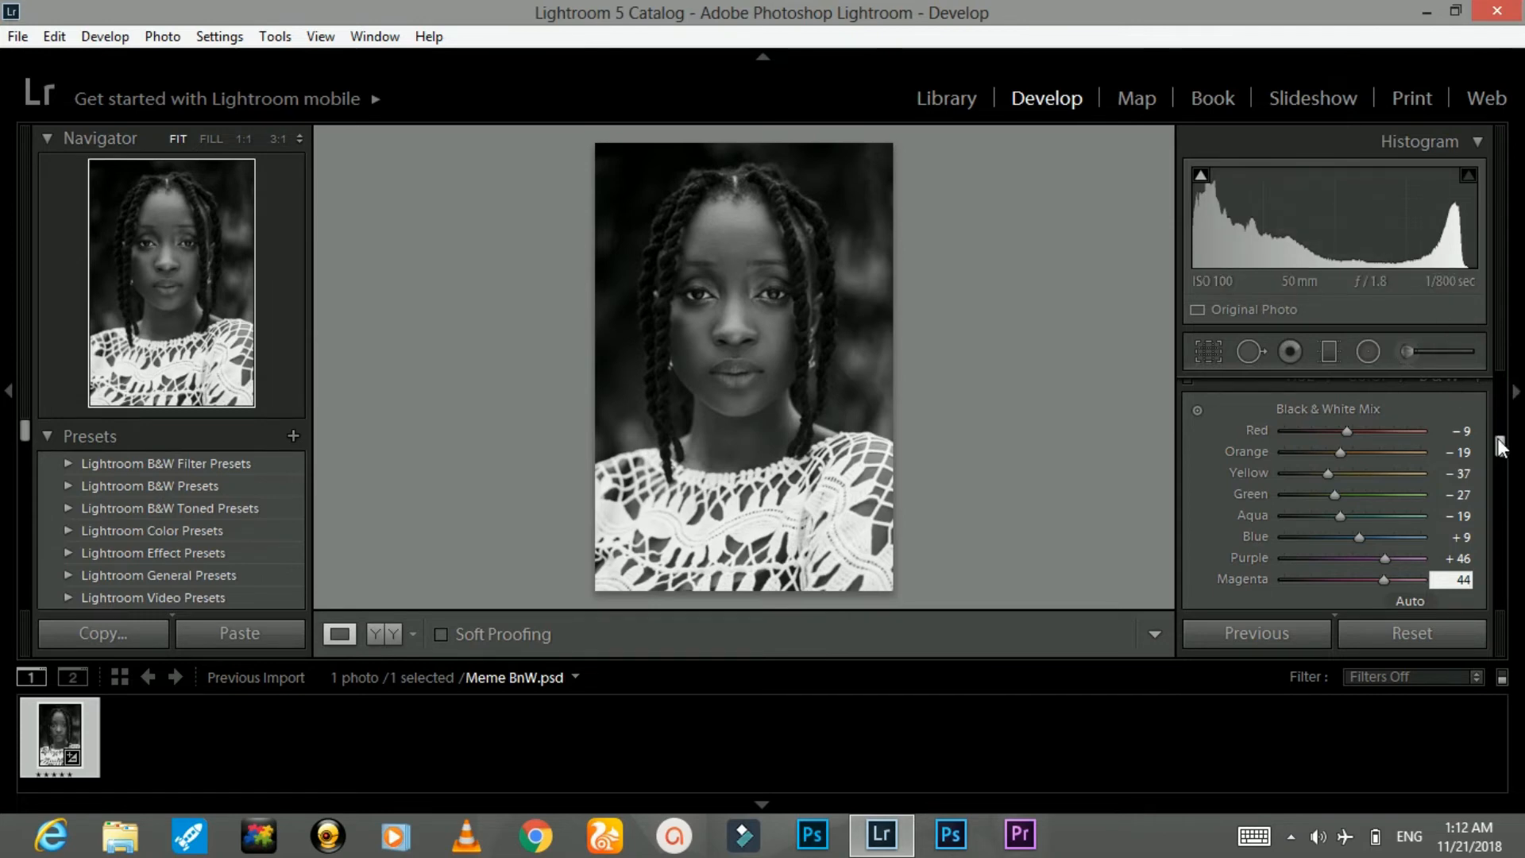
Set the Red Primary Saturation to +10 in Camera Calibration
{"action": "left_click_drag", "start_coordinate": [1500, 447], "coordinate": [1504, 601]}
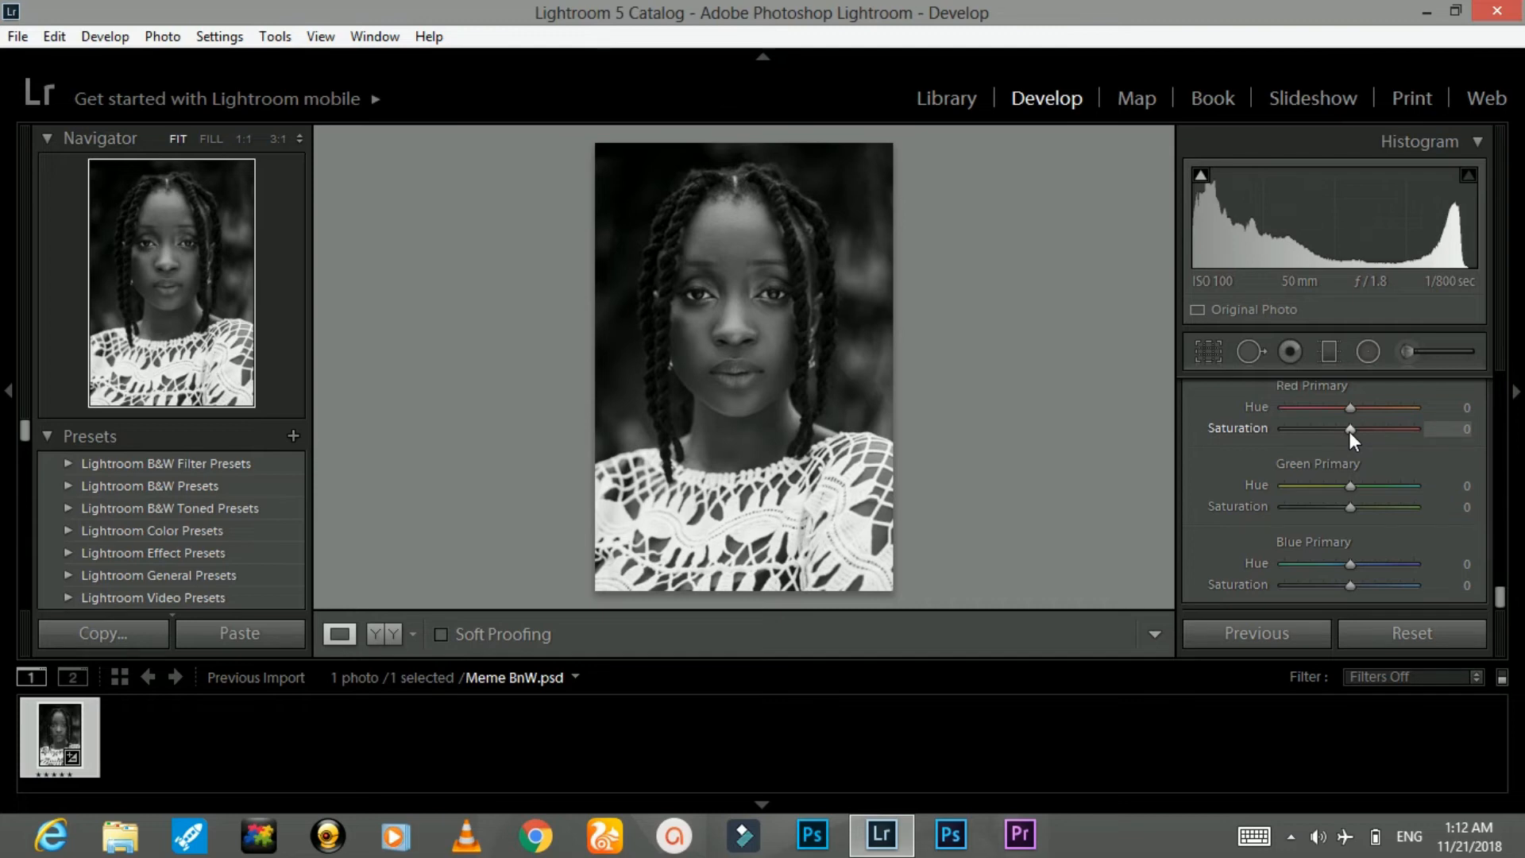
{"action": "left_click_drag", "start_coordinate": [1349, 431], "coordinate": [1355, 431]}
{"action": "scroll", "coordinate": [1381, 429], "scroll_direction": "up", "scroll_amount": 5}
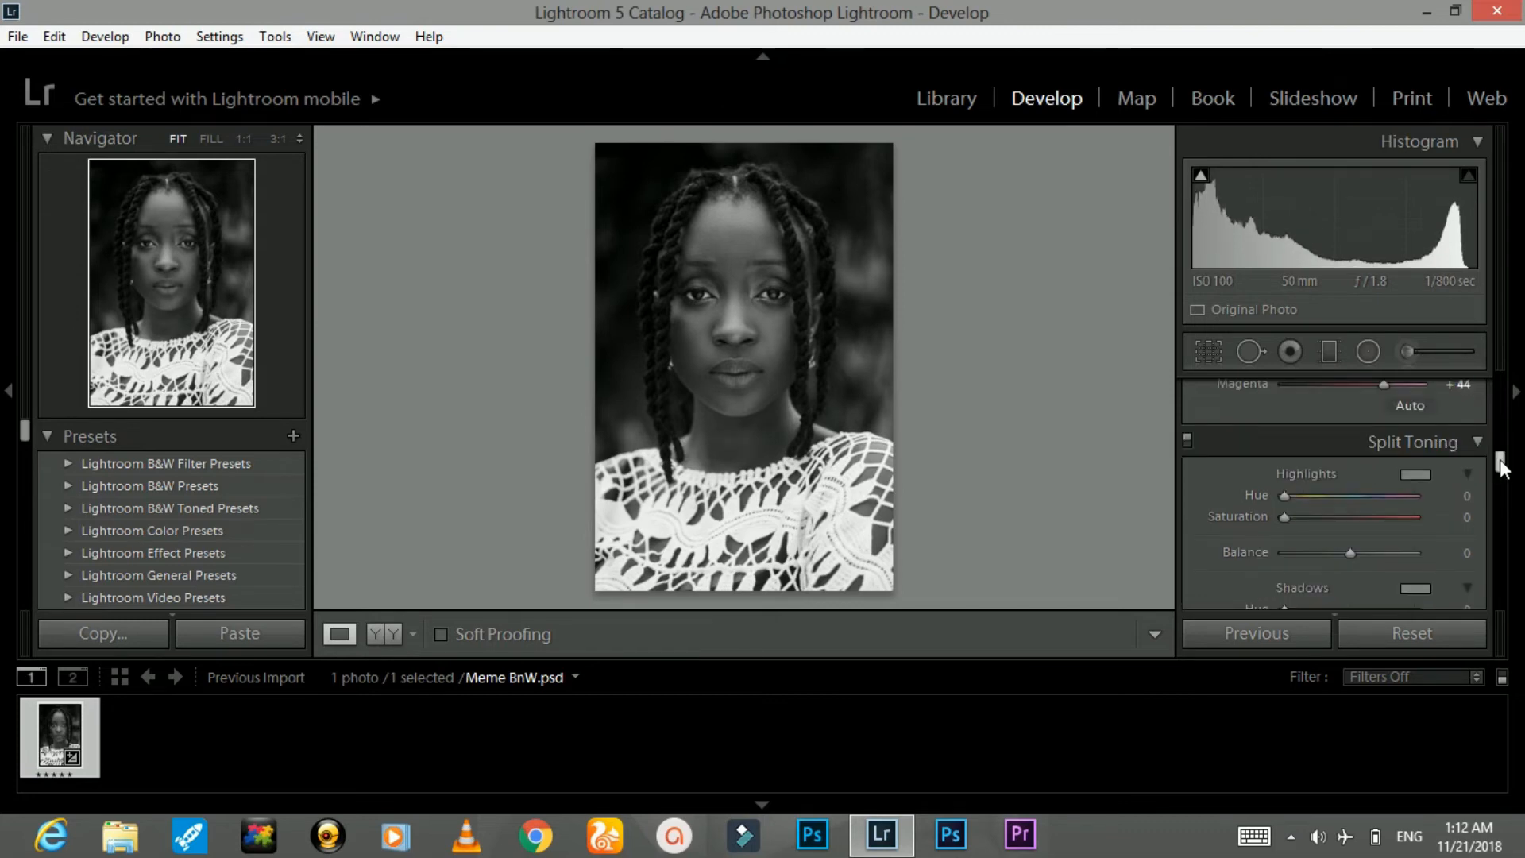
{"action": "left_click_drag", "start_coordinate": [1501, 465], "coordinate": [1504, 604]}
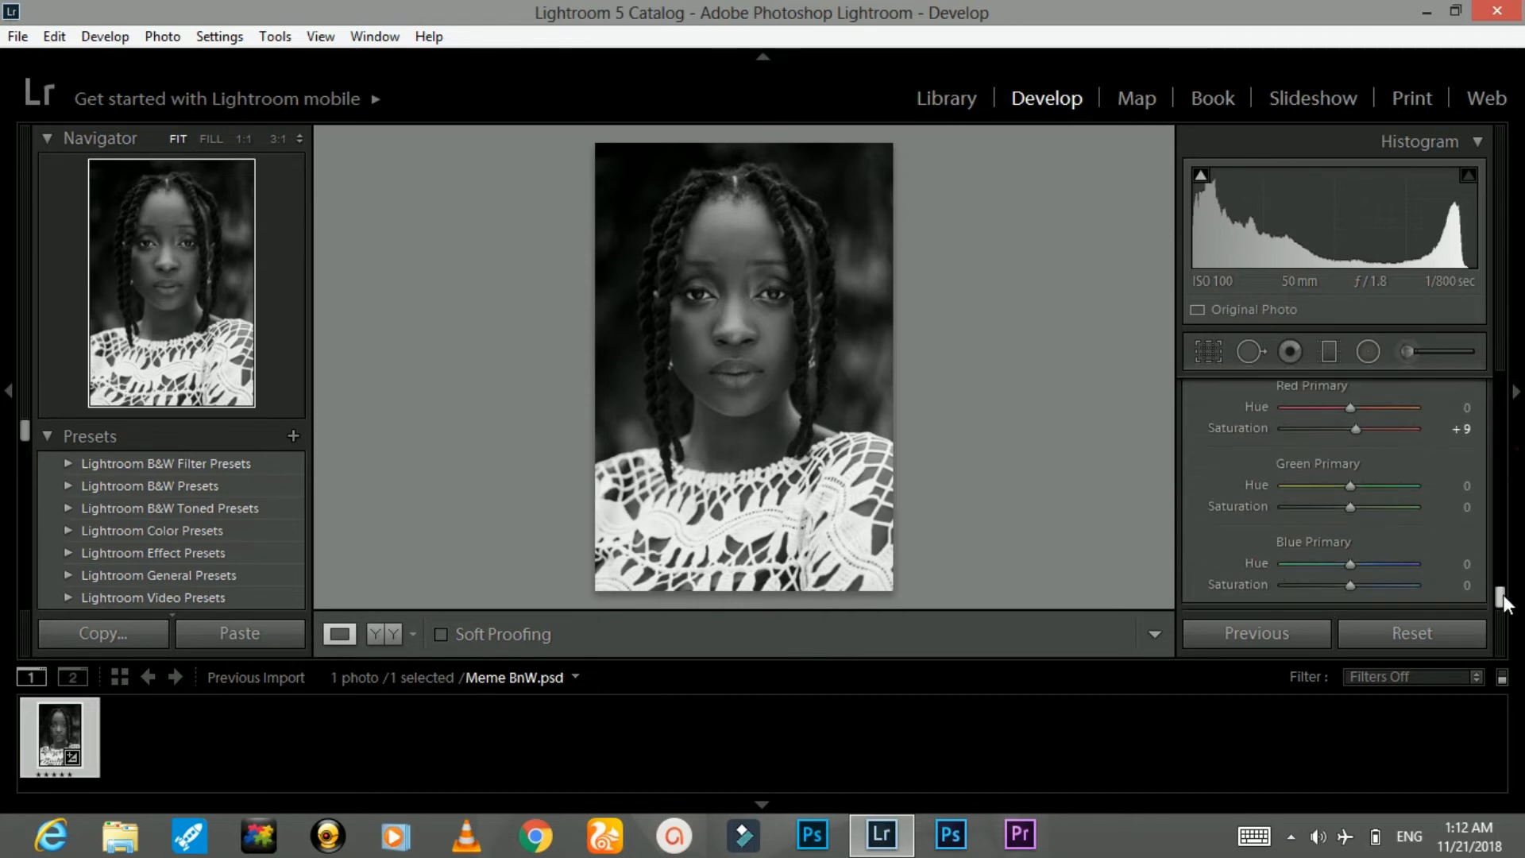
{"action": "left_click", "coordinate": [1462, 430]}
{"action": "type", "text": "10"}
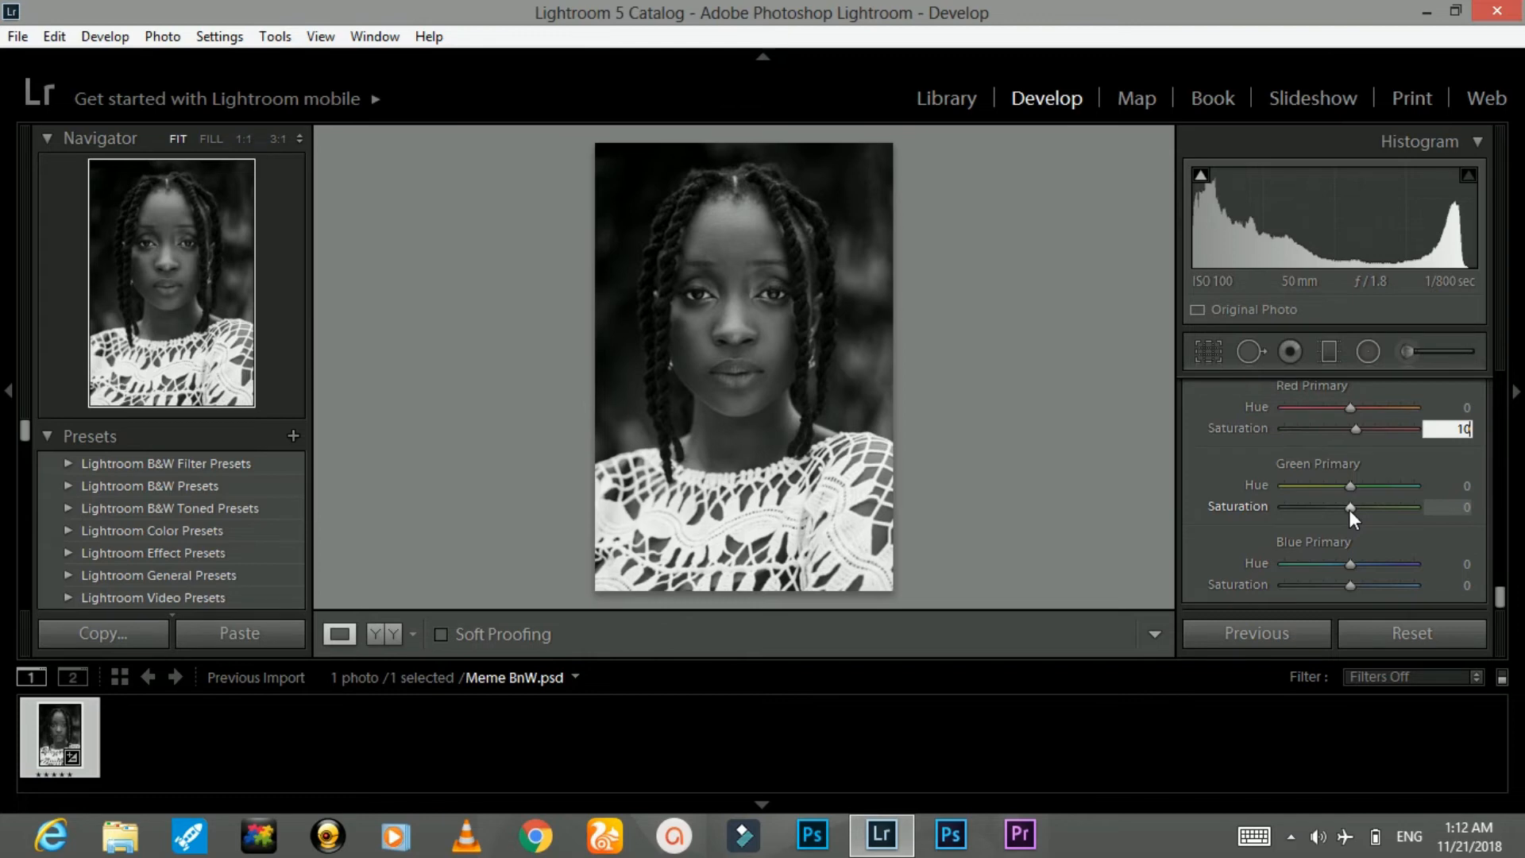
Test the Green Primary Saturation at both low and high levels and set it to +83
{"action": "left_click_drag", "start_coordinate": [1349, 508], "coordinate": [1266, 519]}
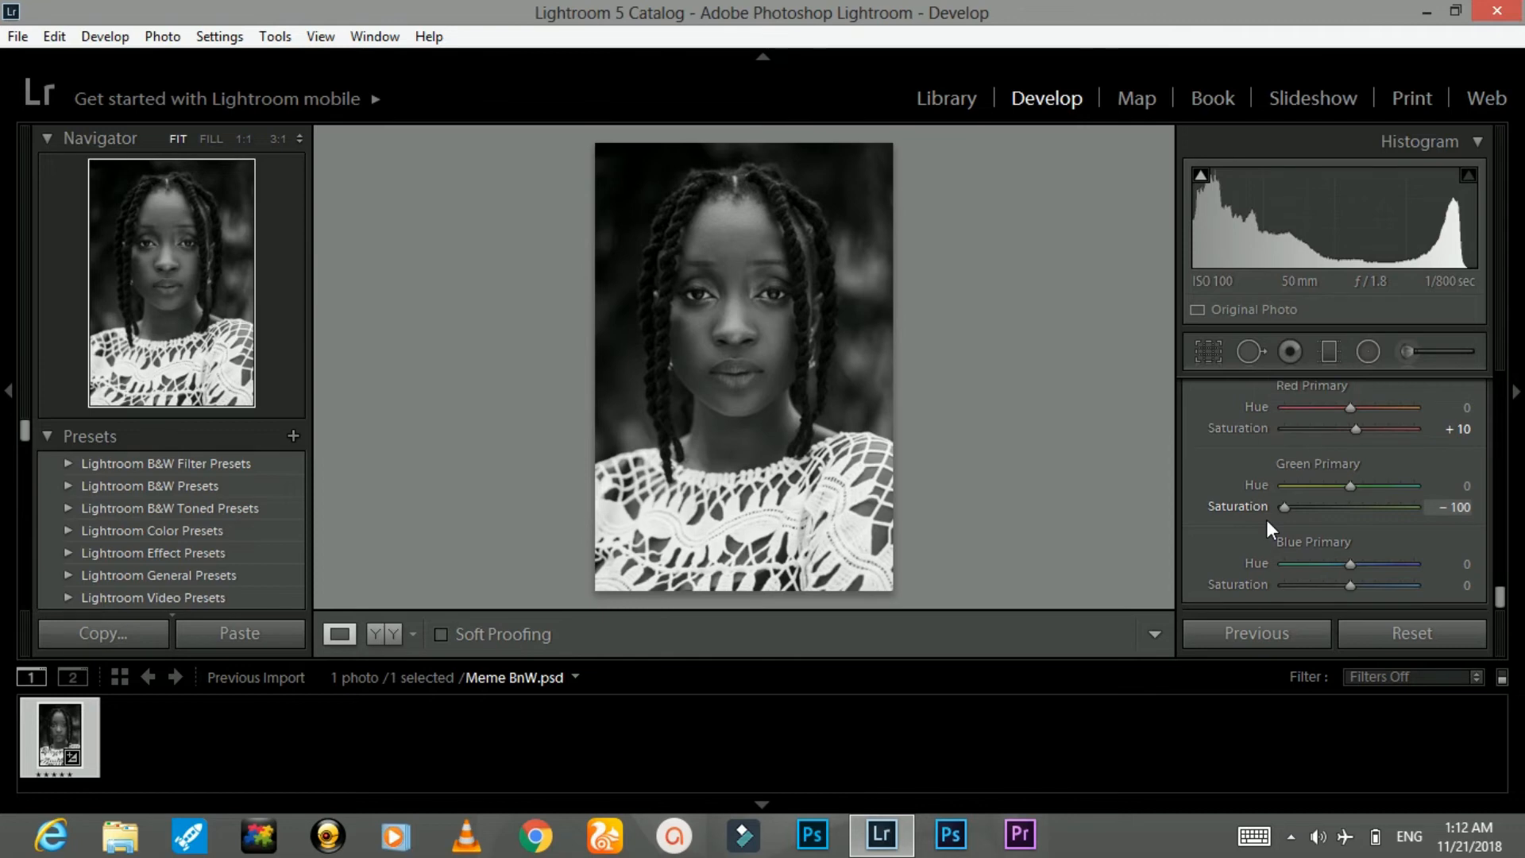
{"action": "mouse_move", "coordinate": [1266, 519]}
{"action": "left_mouse_down"}
{"action": "mouse_move", "coordinate": [1333, 522]}
{"action": "mouse_move", "coordinate": [1247, 522]}
{"action": "left_mouse_up"}
{"action": "left_click_drag", "start_coordinate": [1251, 523], "coordinate": [1376, 526]}
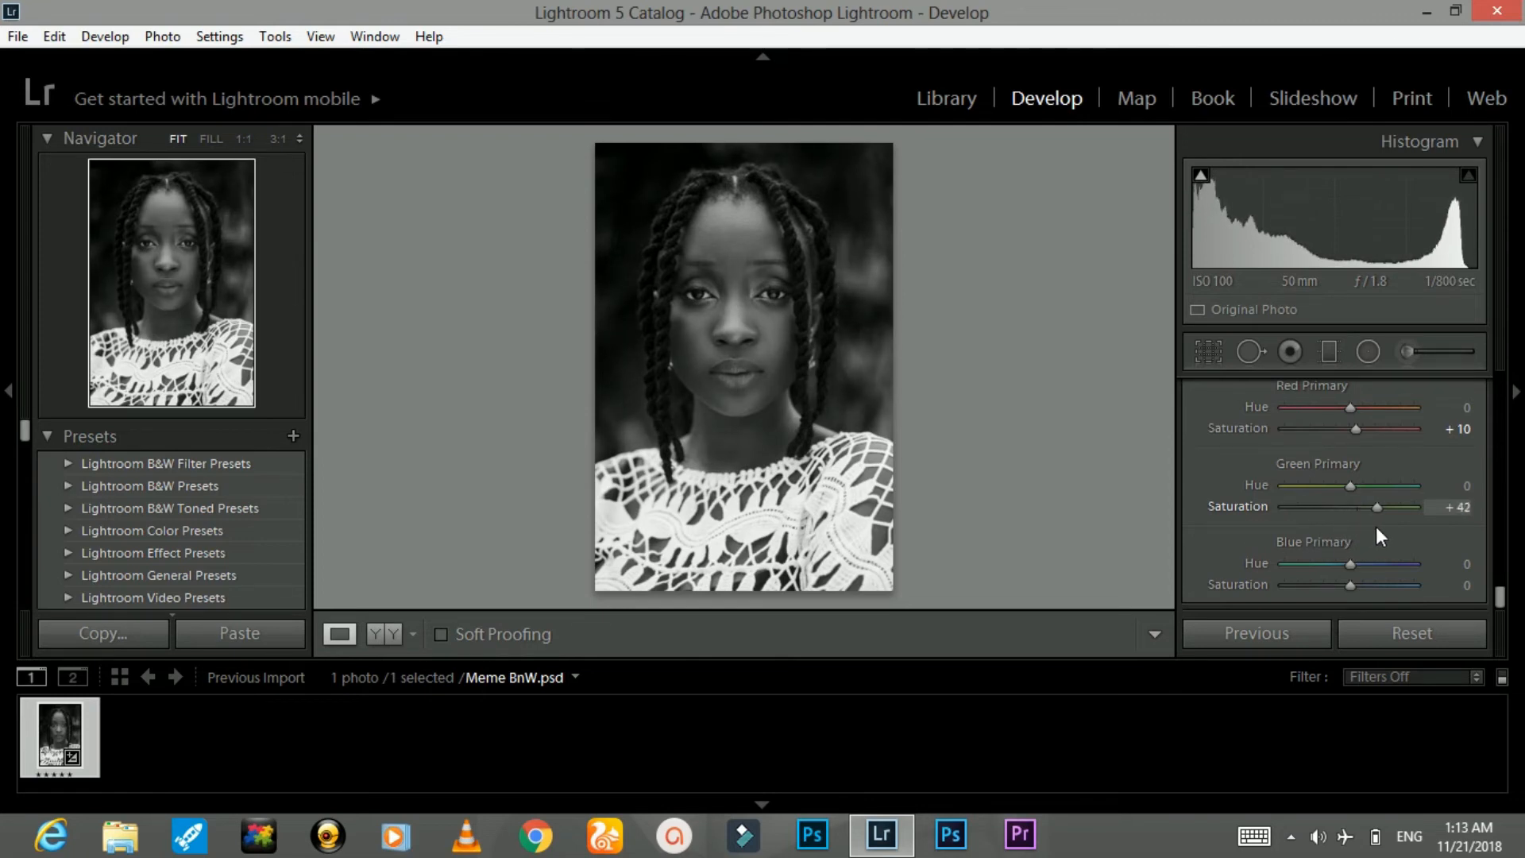
{"action": "left_click_drag", "start_coordinate": [1379, 525], "coordinate": [1394, 534]}
{"action": "left_click_drag", "start_coordinate": [1392, 529], "coordinate": [1403, 531]}
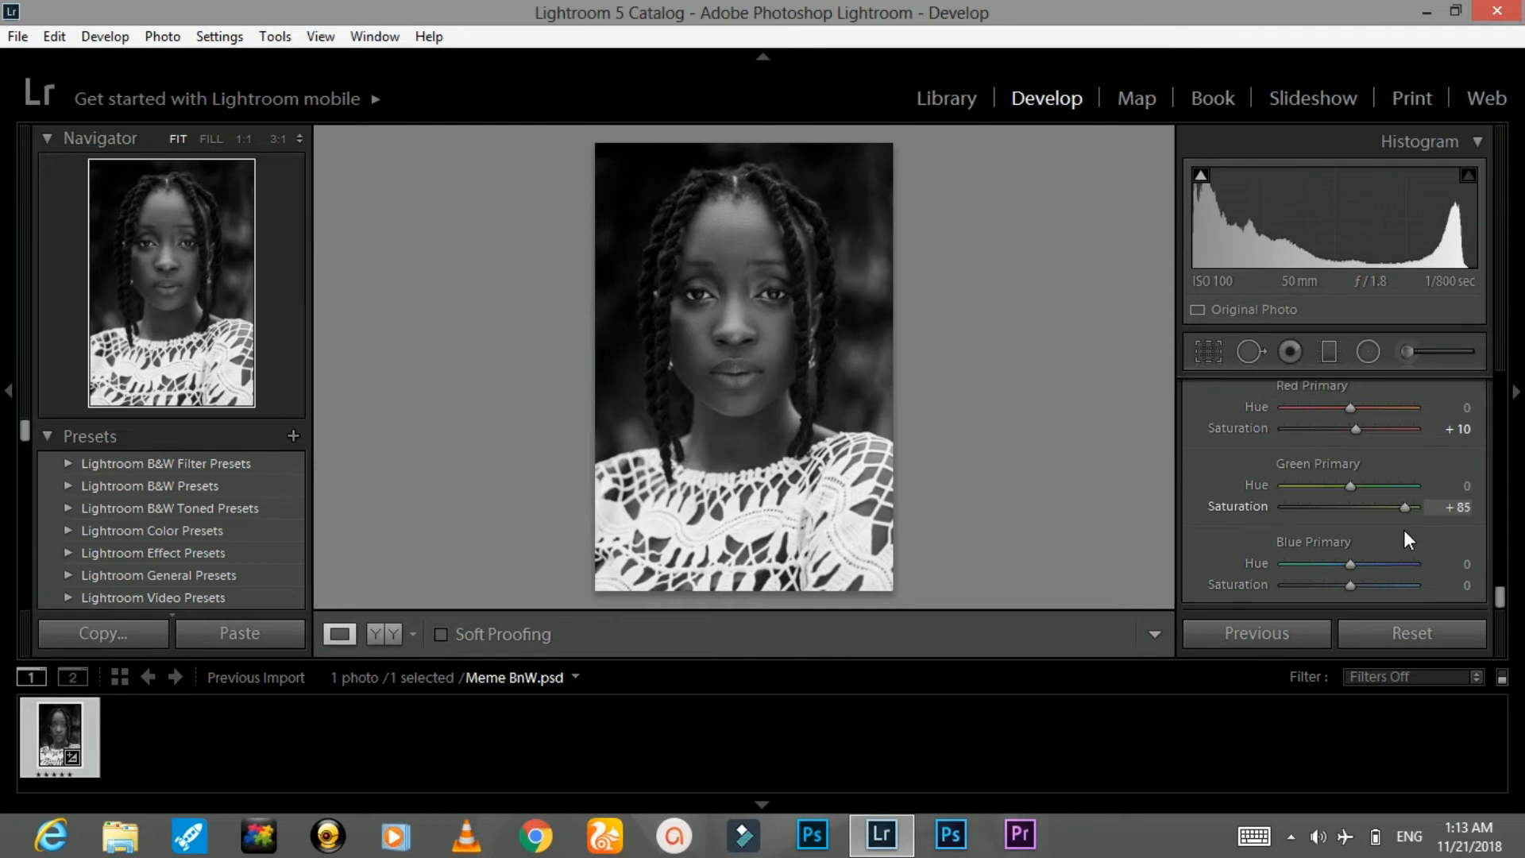
{"action": "left_click_drag", "start_coordinate": [1404, 531], "coordinate": [1402, 531]}
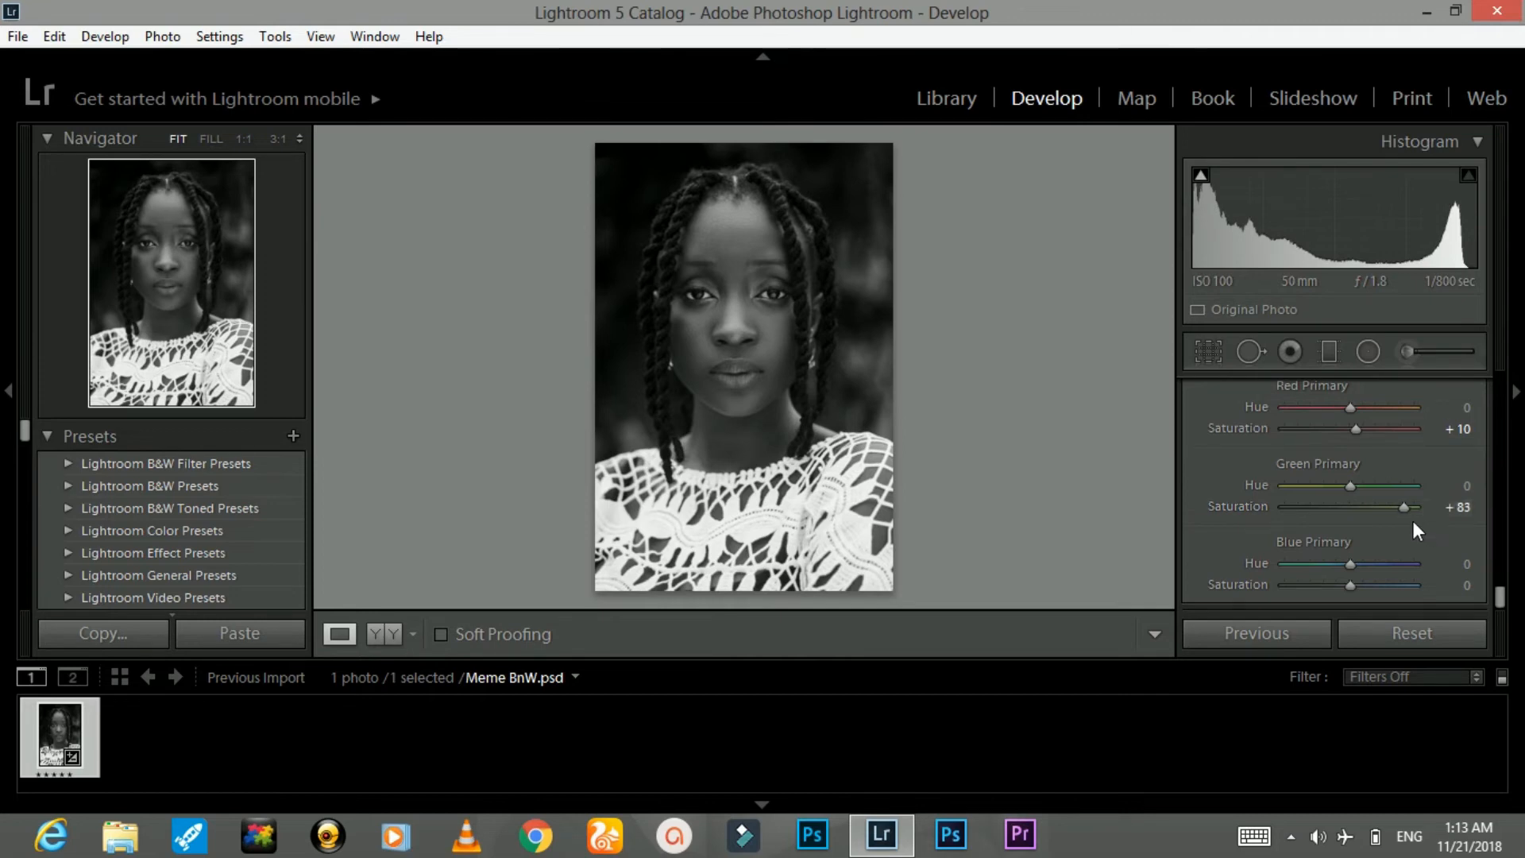
Set the Blue Primary to Hue +10 and Saturation -44
{"action": "left_click", "coordinate": [1351, 564]}
{"action": "left_click_drag", "start_coordinate": [1354, 564], "coordinate": [1358, 568]}
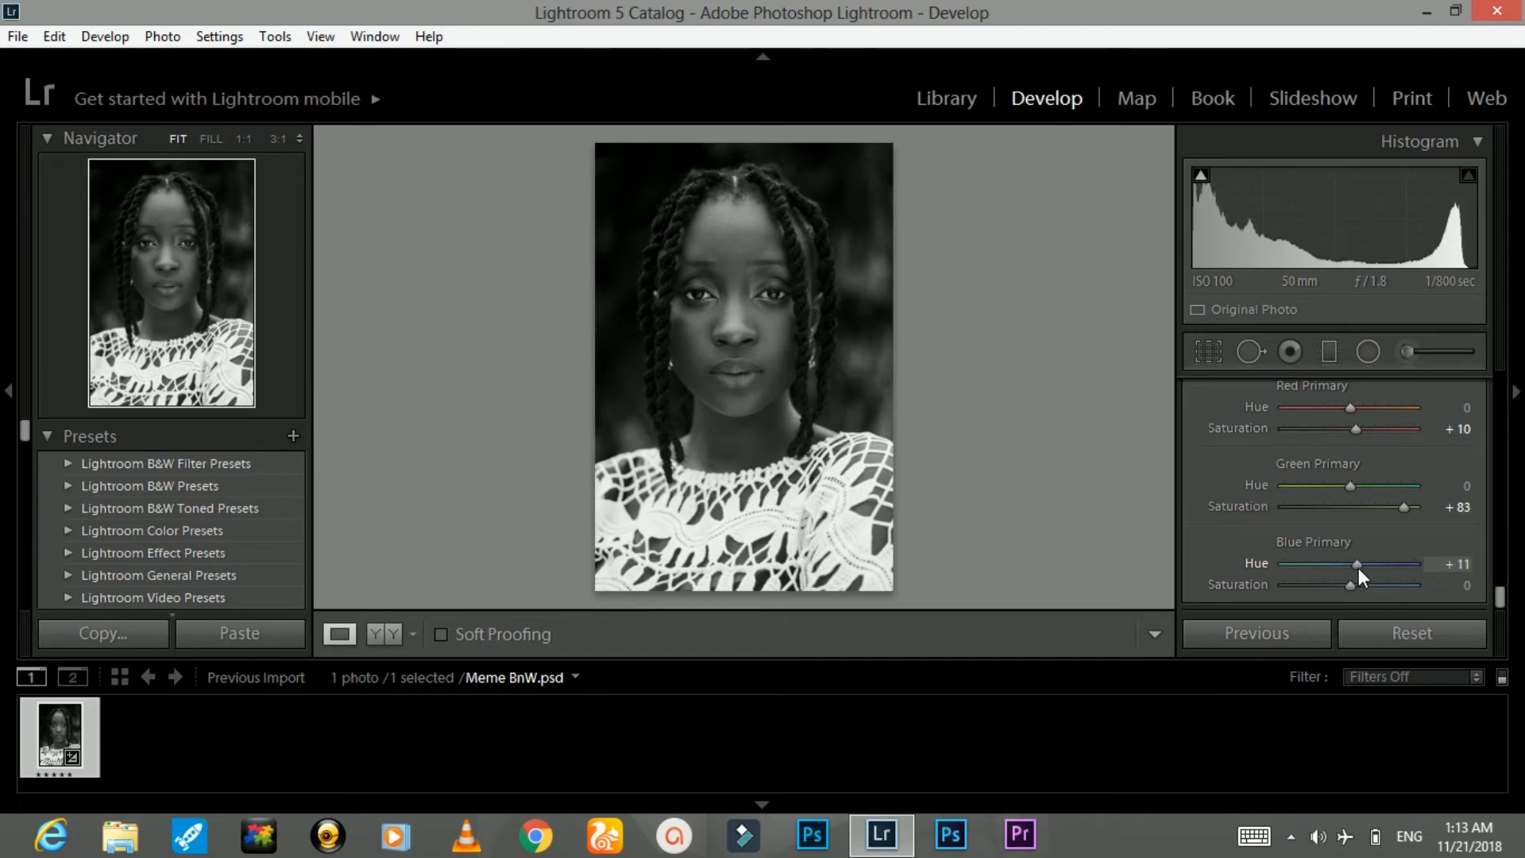
{"action": "left_click", "coordinate": [1465, 565]}
{"action": "type", "text": "10"}
{"action": "key", "text": "Return"}
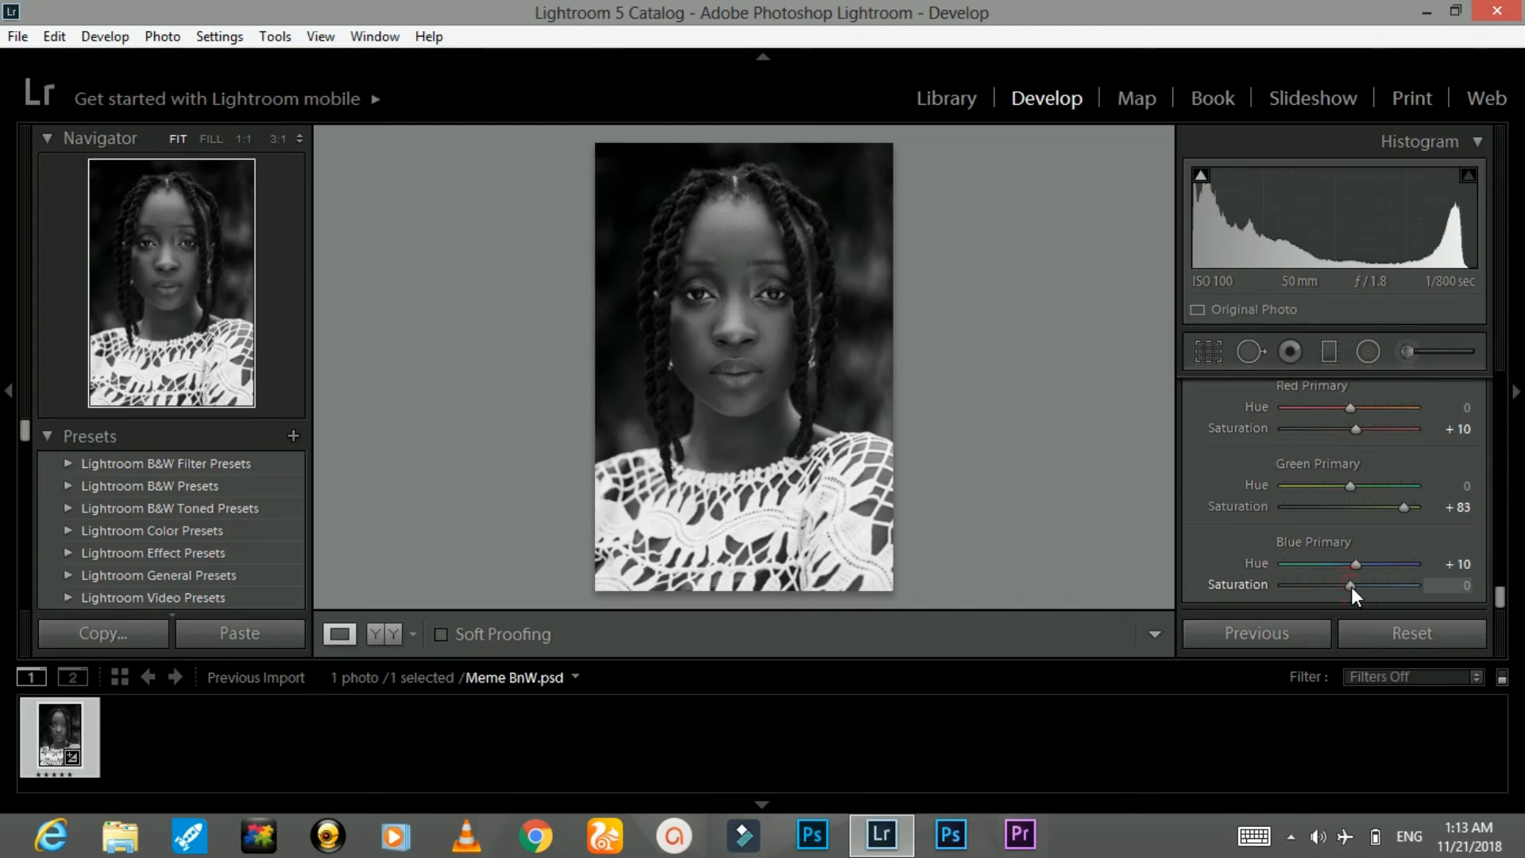
{"action": "mouse_move", "coordinate": [1346, 586]}
{"action": "left_mouse_down"}
{"action": "mouse_move", "coordinate": [1303, 589]}
{"action": "mouse_move", "coordinate": [1322, 589]}
{"action": "left_mouse_up"}
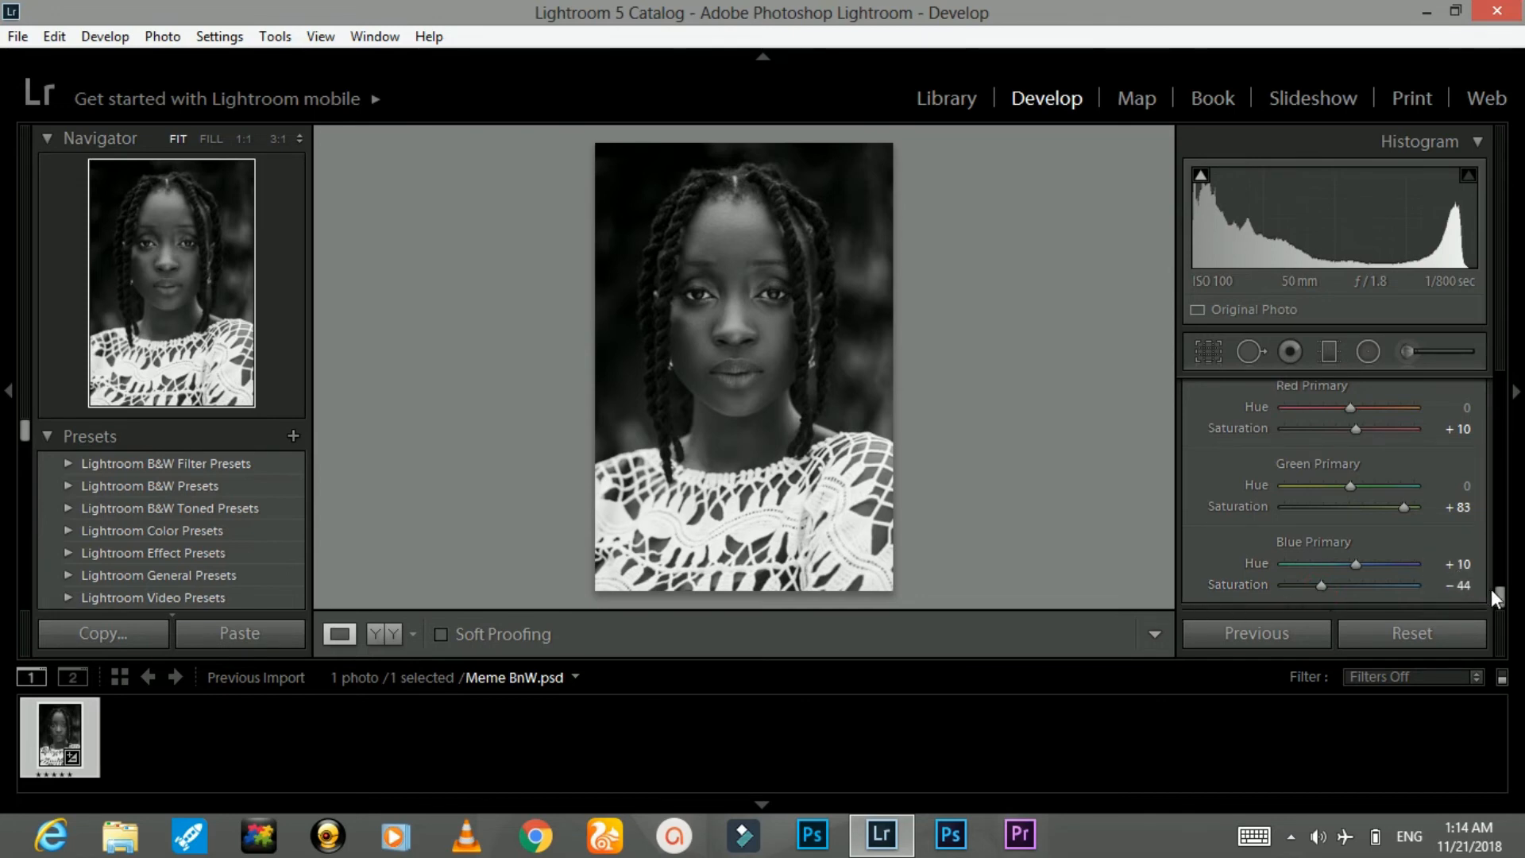
Compare the portrait with and without the Camera Calibration adjustments by toggling them off and on
{"action": "left_click_drag", "start_coordinate": [1501, 596], "coordinate": [1500, 572]}
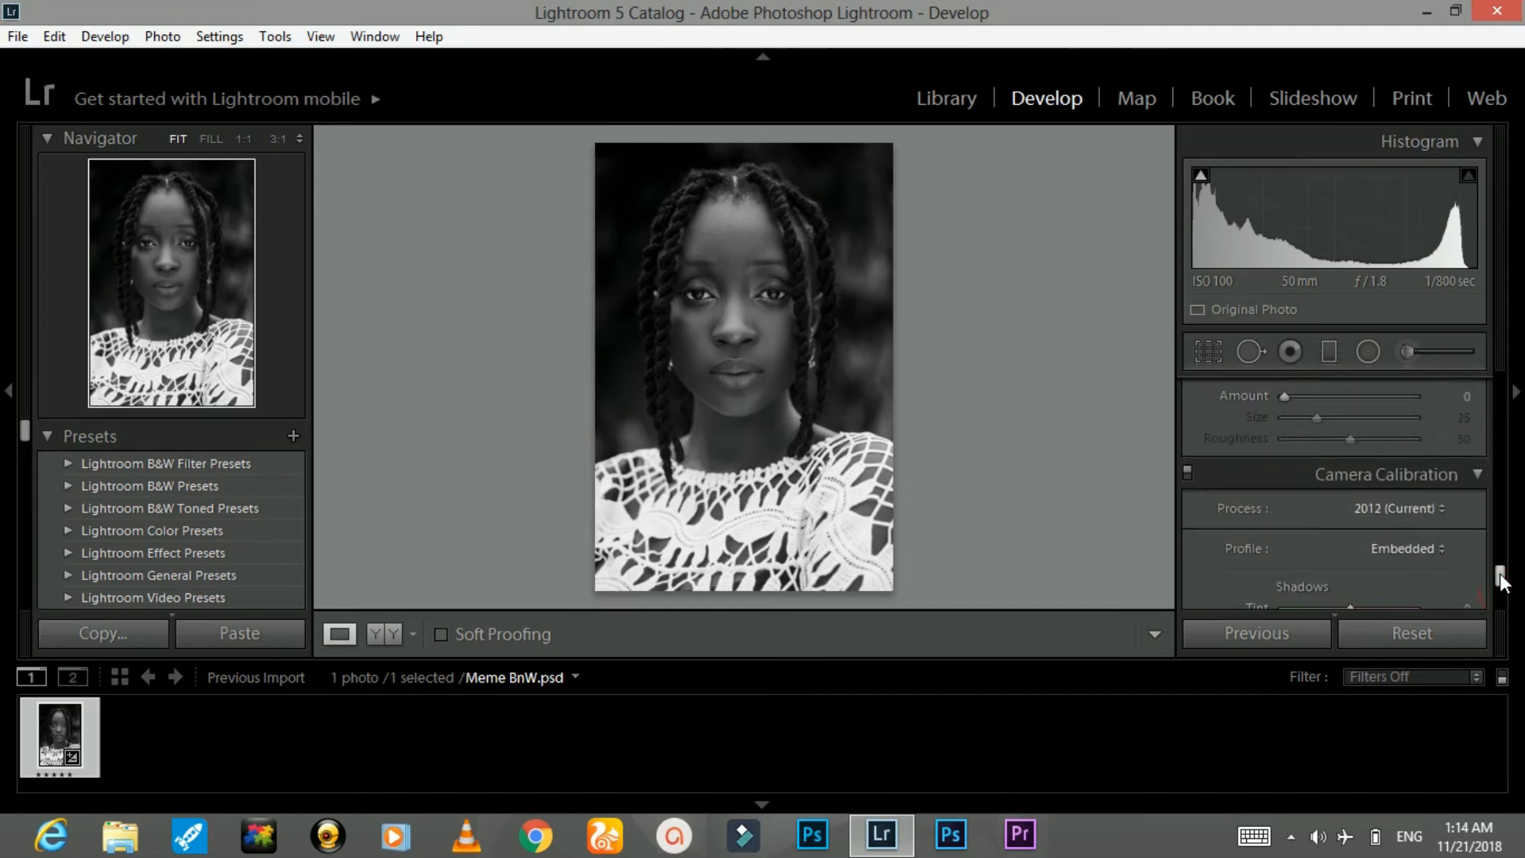
{"action": "left_click", "coordinate": [1188, 470]}
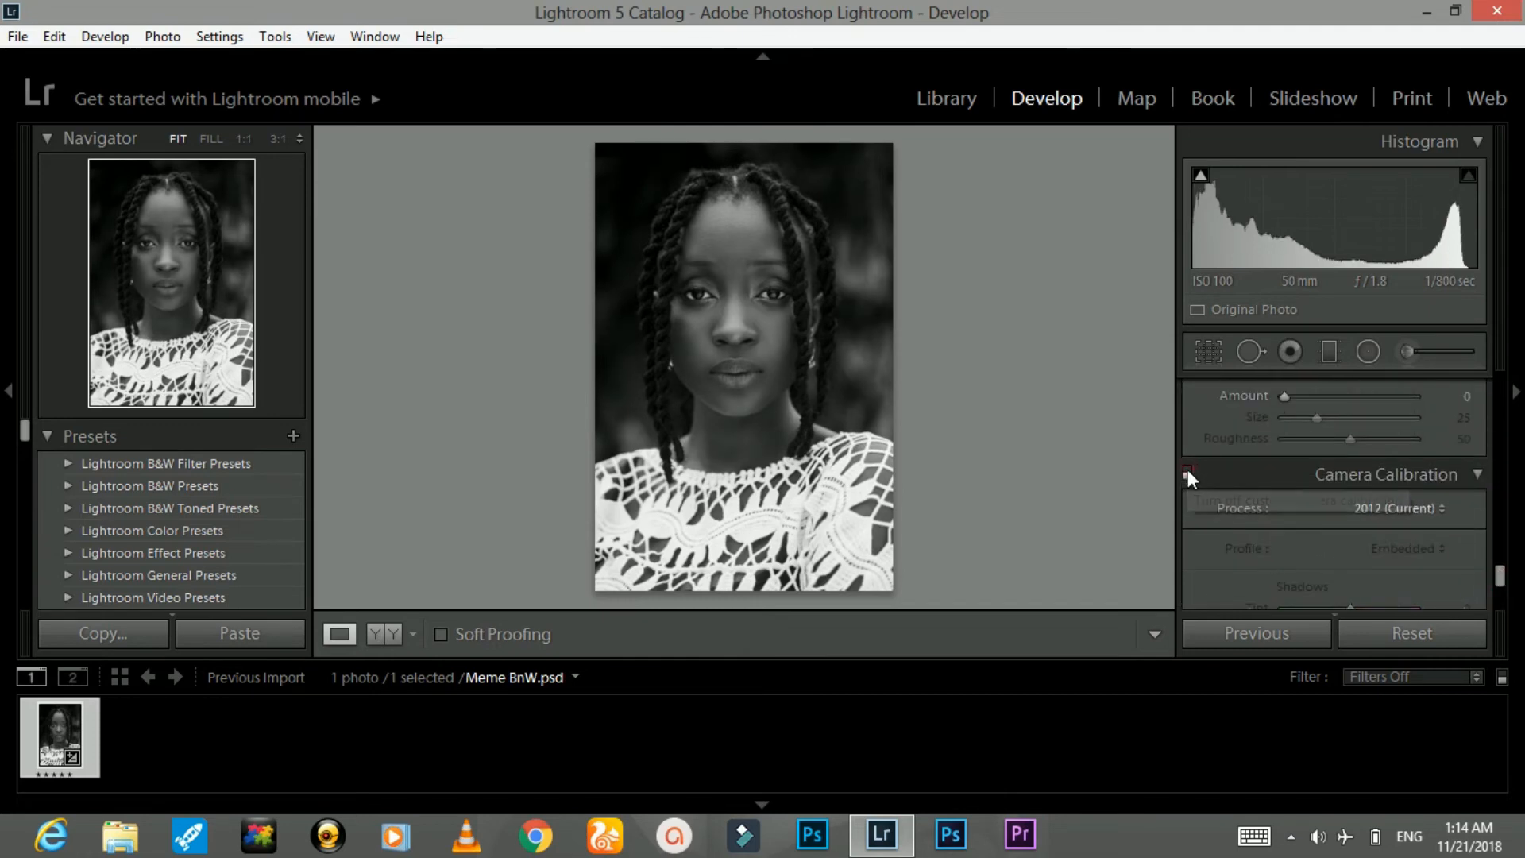
{"action": "left_click", "coordinate": [1188, 469]}
{"action": "left_click", "coordinate": [1188, 469]}
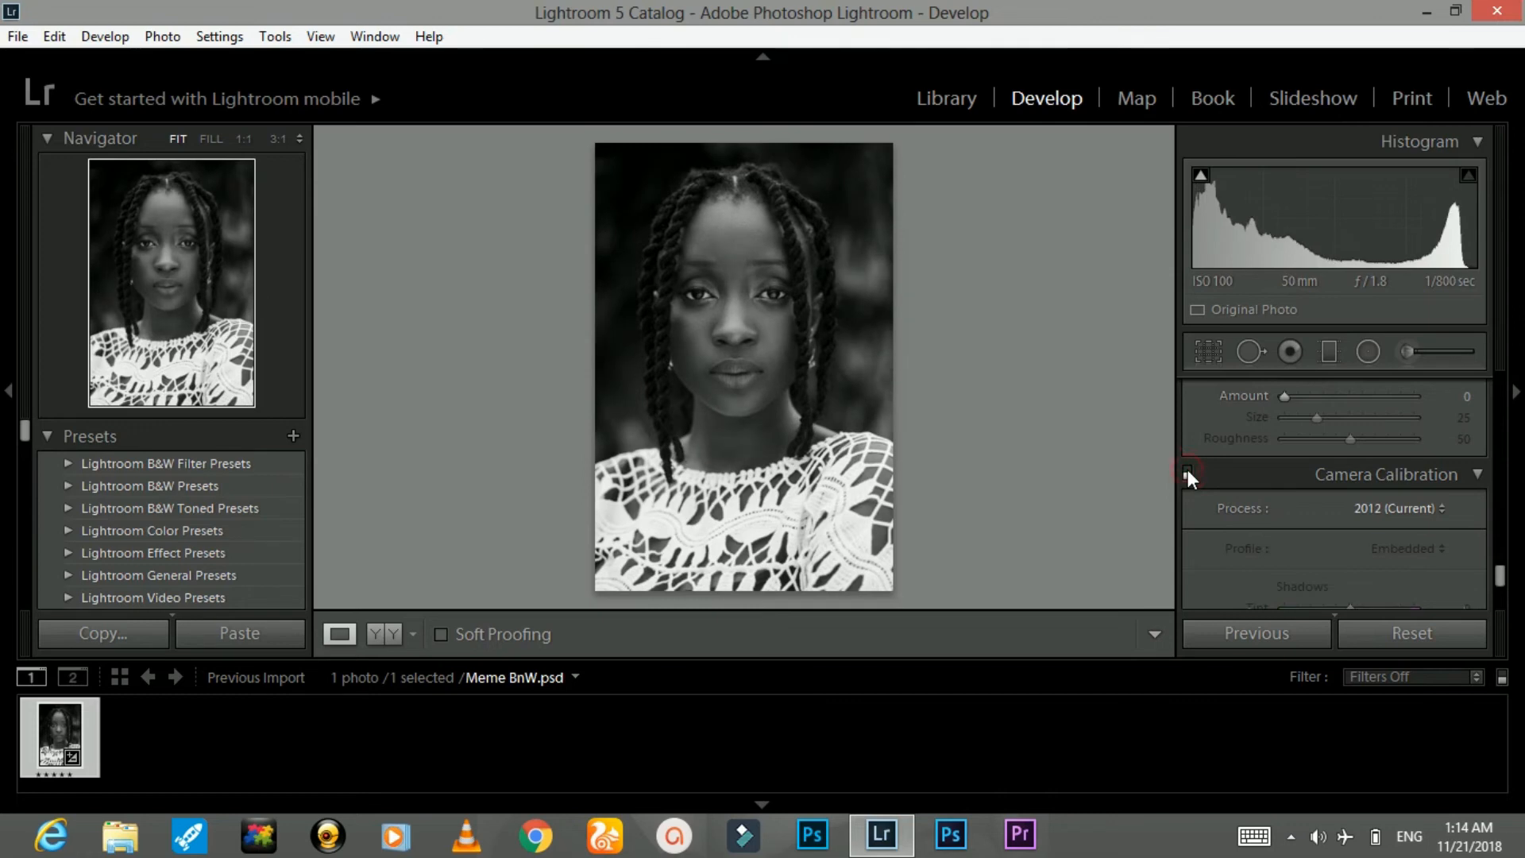
{"action": "left_click", "coordinate": [1189, 469]}
{"action": "left_click", "coordinate": [1188, 469]}
{"action": "left_click", "coordinate": [1188, 470]}
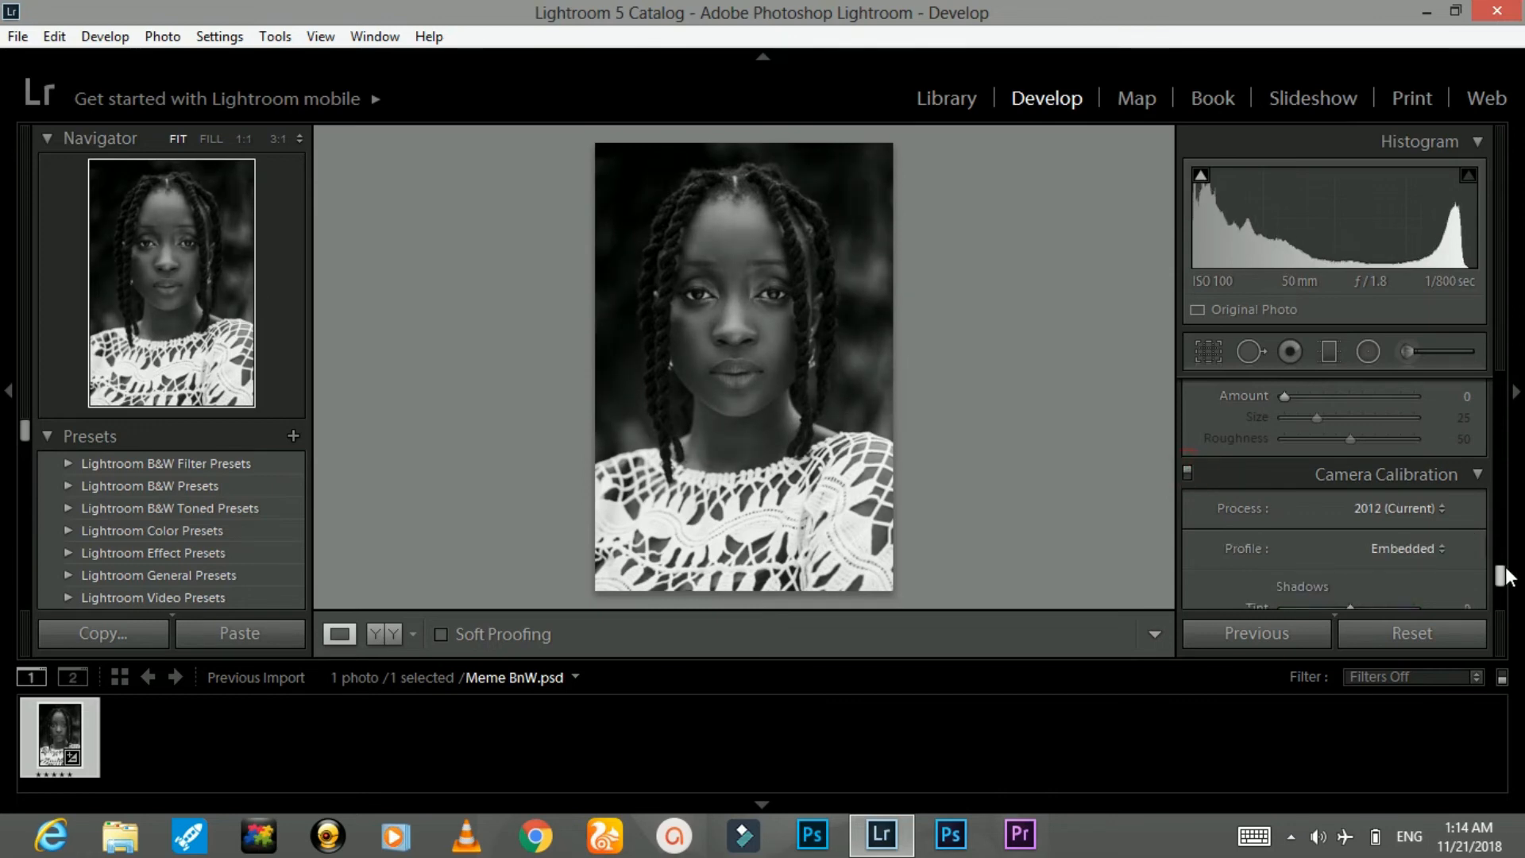
Collapse the Camera Calibration section and raise the Sharpening Amount to 59 in the Detail settings
{"action": "left_click", "coordinate": [1476, 472]}
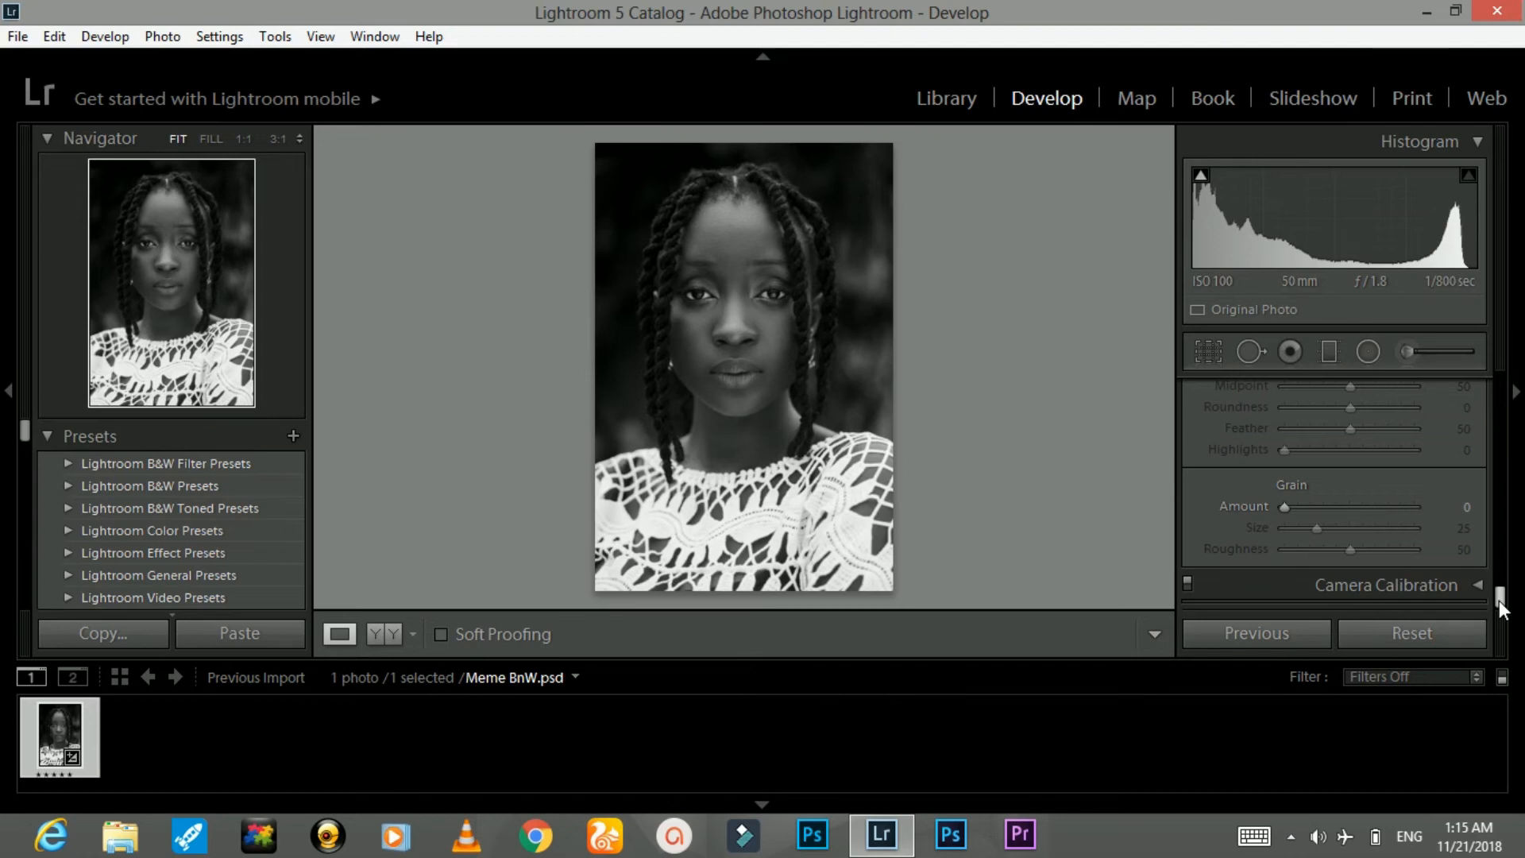
{"action": "left_click_drag", "start_coordinate": [1500, 600], "coordinate": [1494, 521]}
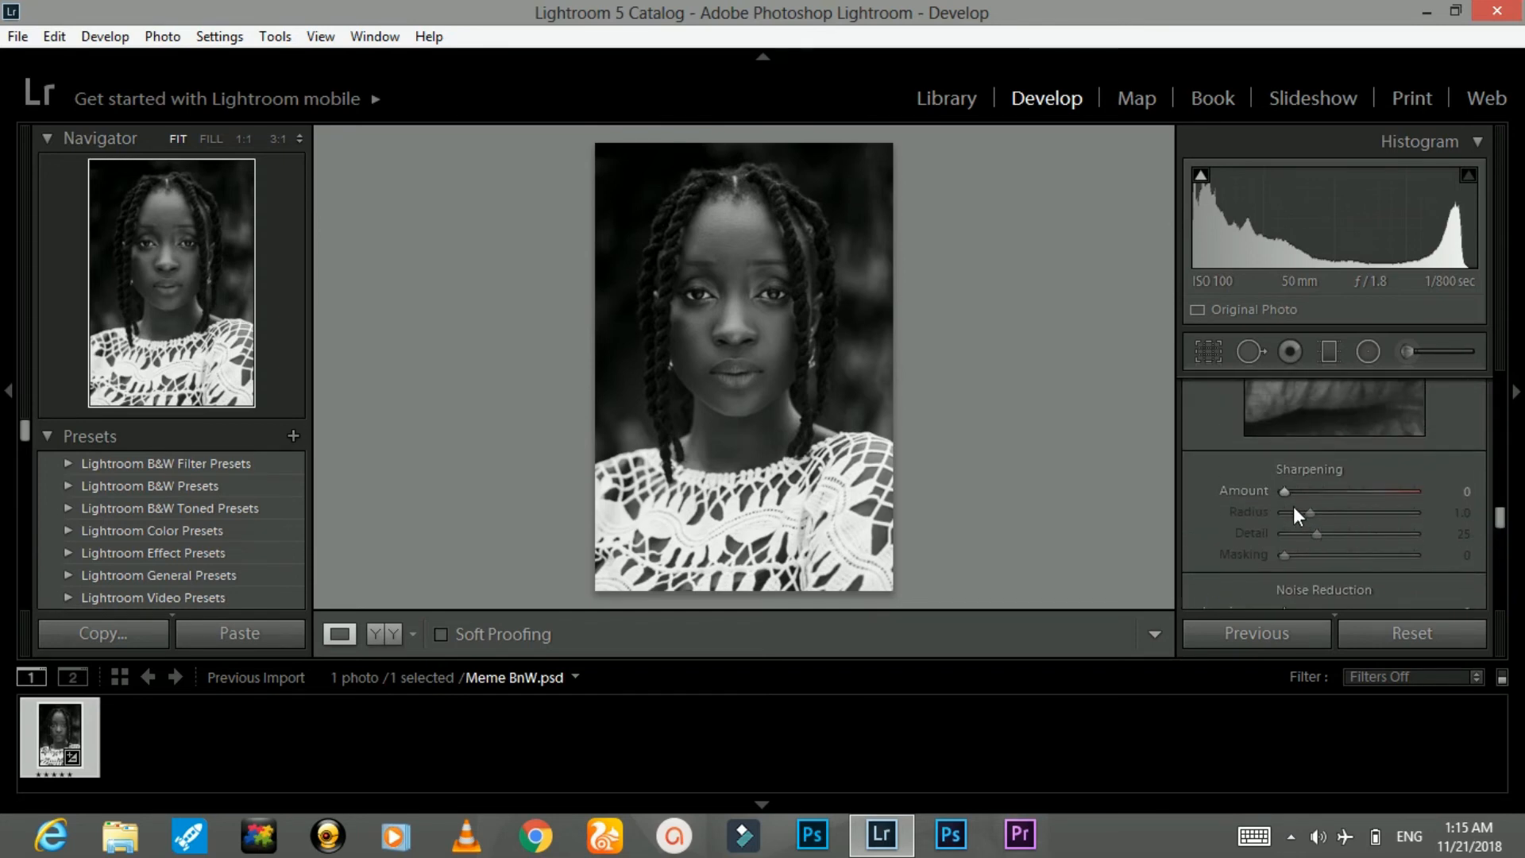
{"action": "left_click_drag", "start_coordinate": [1286, 489], "coordinate": [1286, 491]}
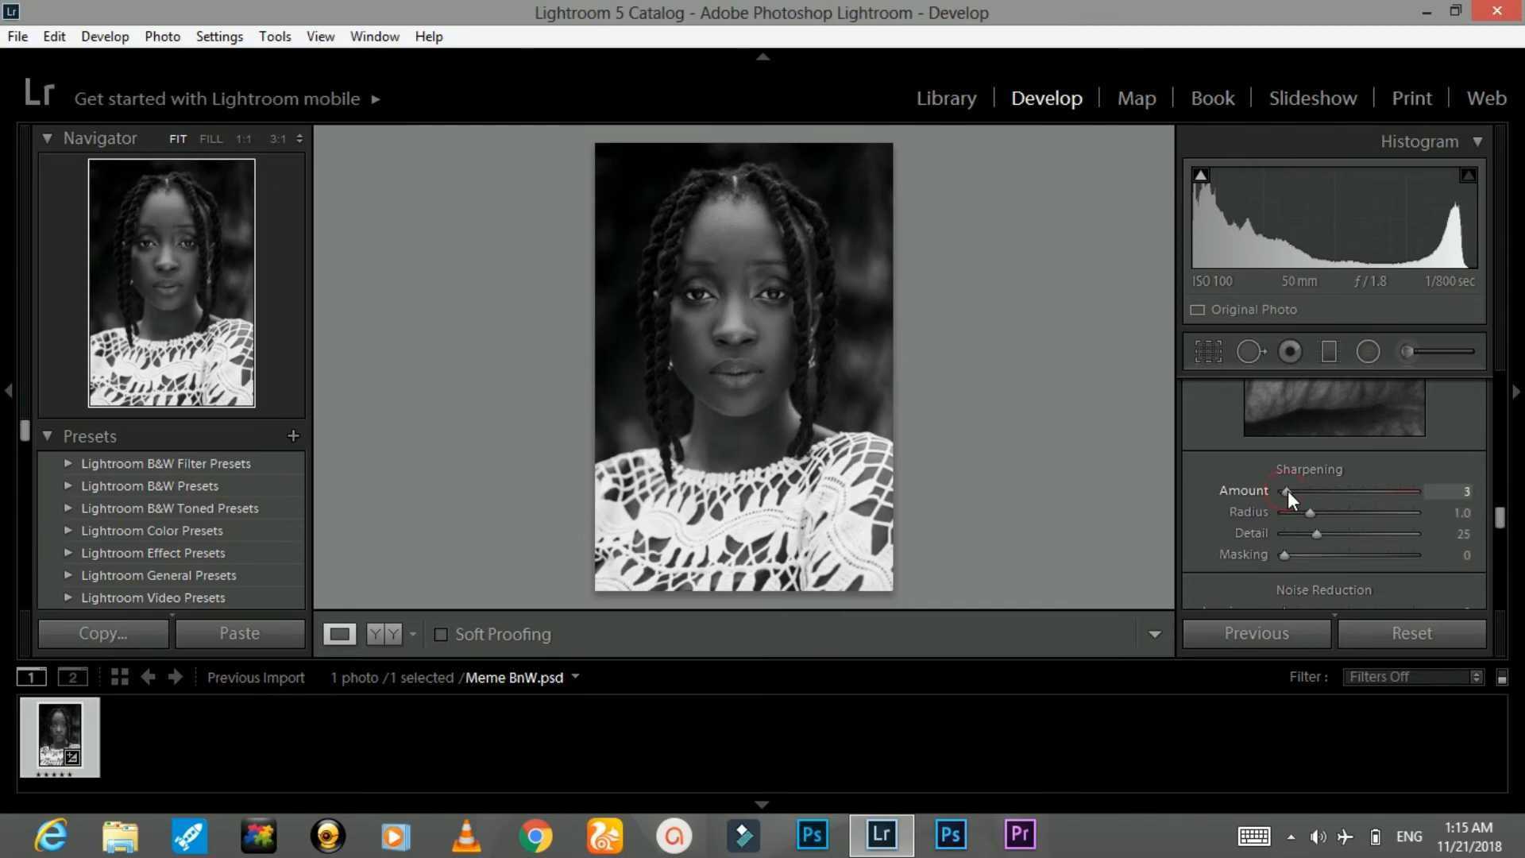
{"action": "mouse_move", "coordinate": [1499, 518]}
{"action": "left_mouse_down"}
{"action": "mouse_move", "coordinate": [1499, 497]}
{"action": "mouse_move", "coordinate": [1500, 520]}
{"action": "left_mouse_up"}
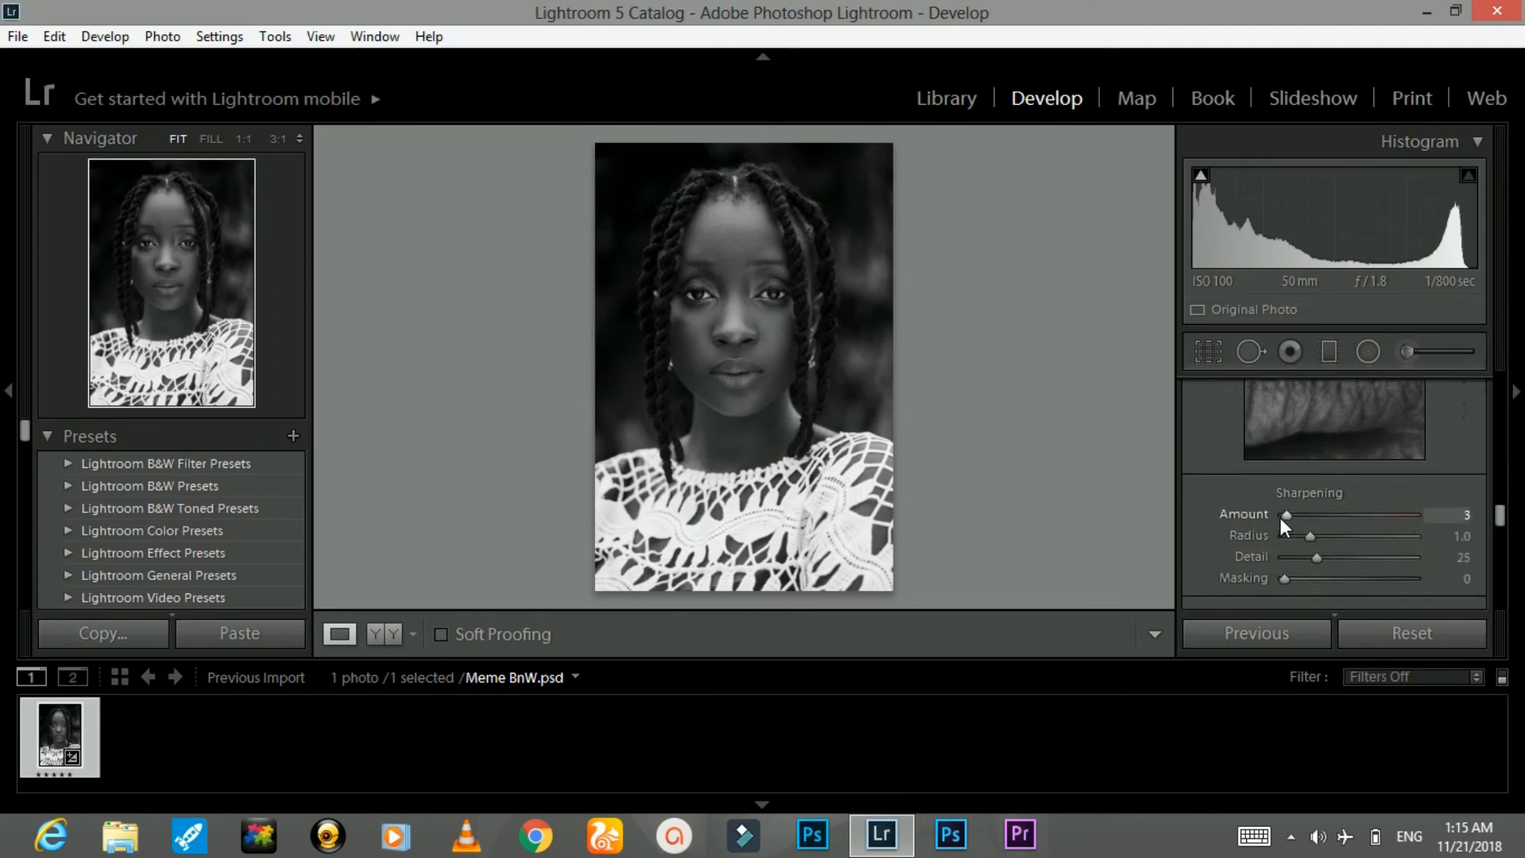
{"action": "left_click_drag", "start_coordinate": [1288, 517], "coordinate": [1313, 517]}
{"action": "left_click_drag", "start_coordinate": [1323, 517], "coordinate": [1335, 525]}
{"action": "left_click_drag", "start_coordinate": [1343, 516], "coordinate": [1336, 517]}
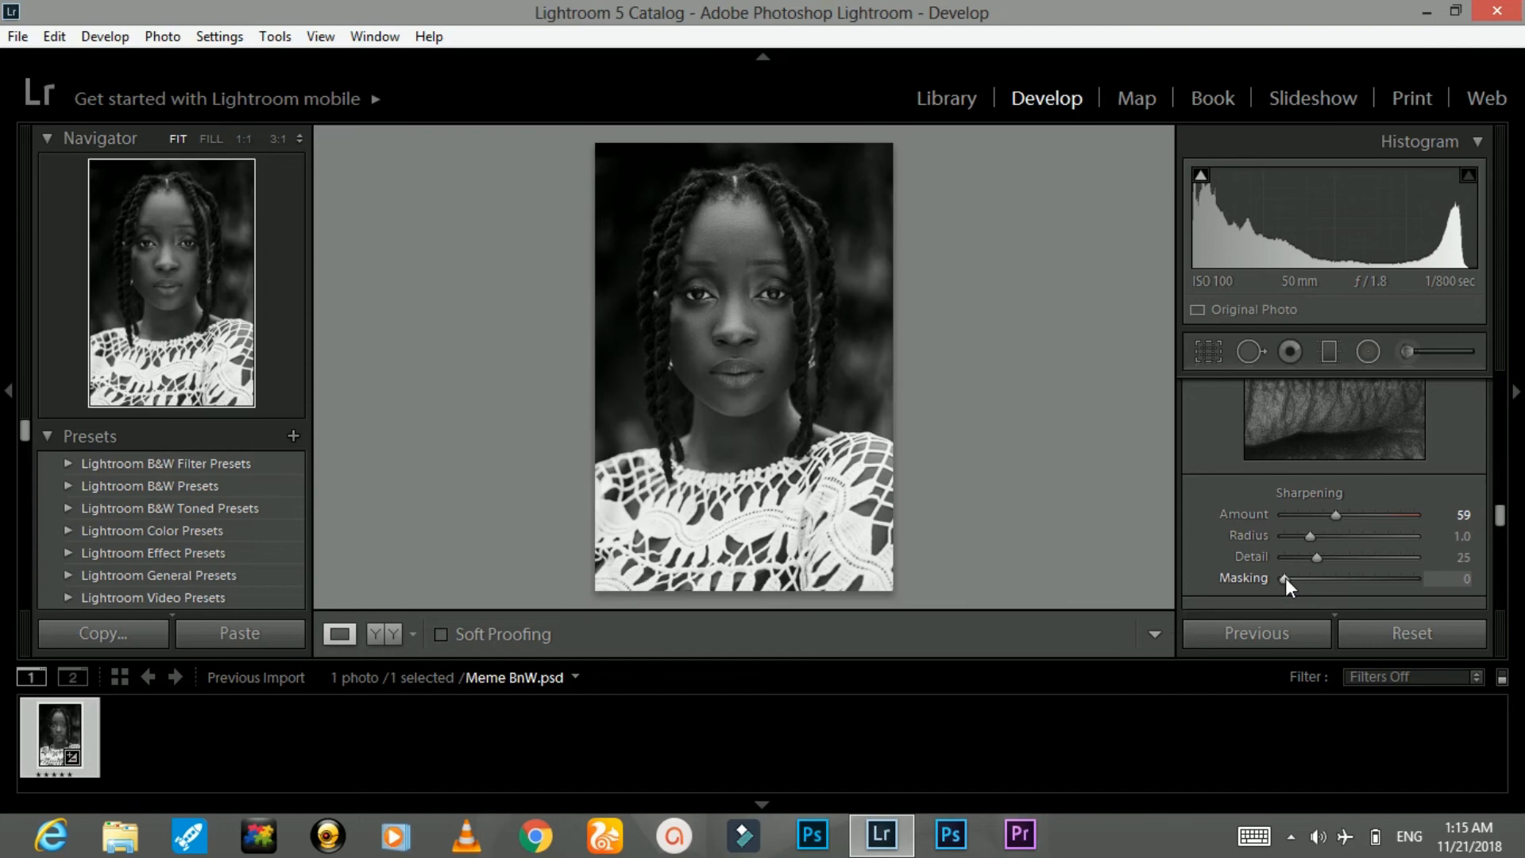
Set the Sharpening Masking to 56 using the mask preview, and lower the Sharpening Amount slightly
{"action": "key", "text": "alt"}
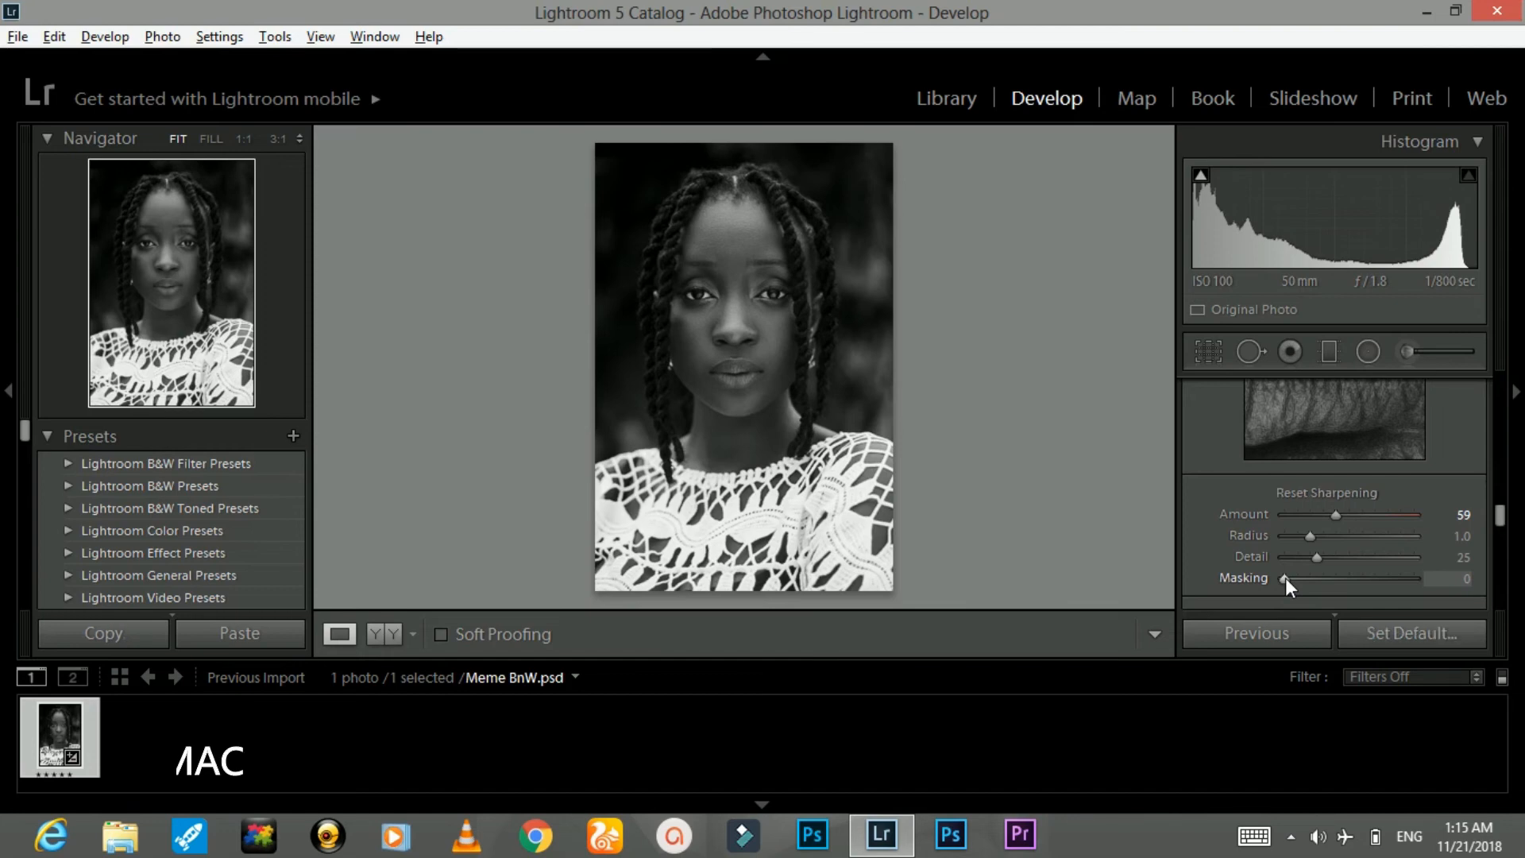
{"action": "left_click", "coordinate": [1285, 578], "text": "alt"}
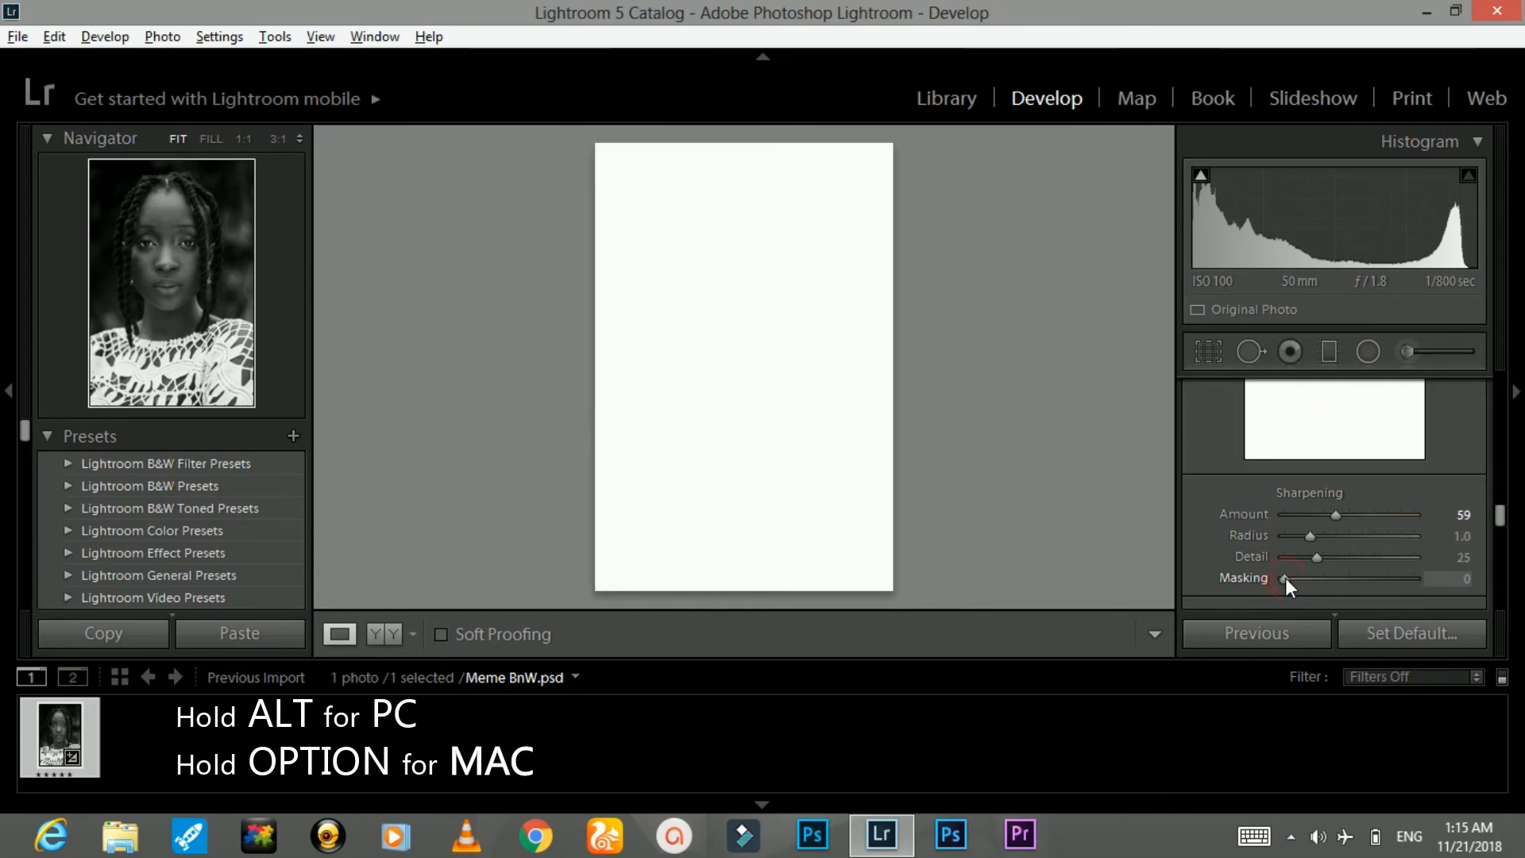
{"action": "left_click_drag", "start_coordinate": [1286, 579], "coordinate": [1359, 579]}
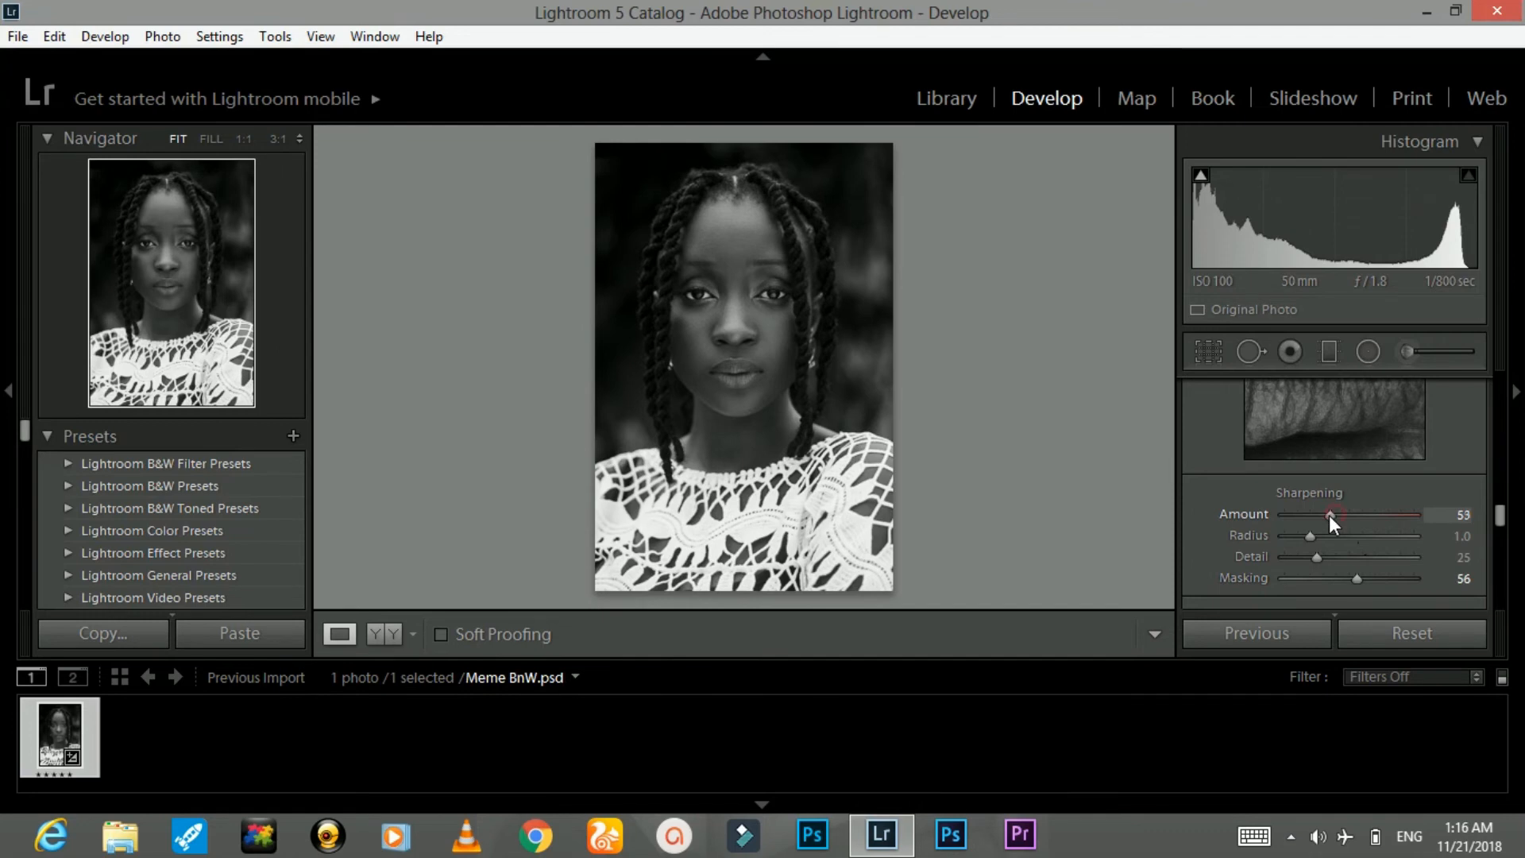
{"action": "left_click_drag", "start_coordinate": [1328, 517], "coordinate": [1326, 516]}
Try a blue tint in the Split Toning shadows with Hue 203 and Saturation 9
{"action": "left_click_drag", "start_coordinate": [1503, 517], "coordinate": [1497, 483]}
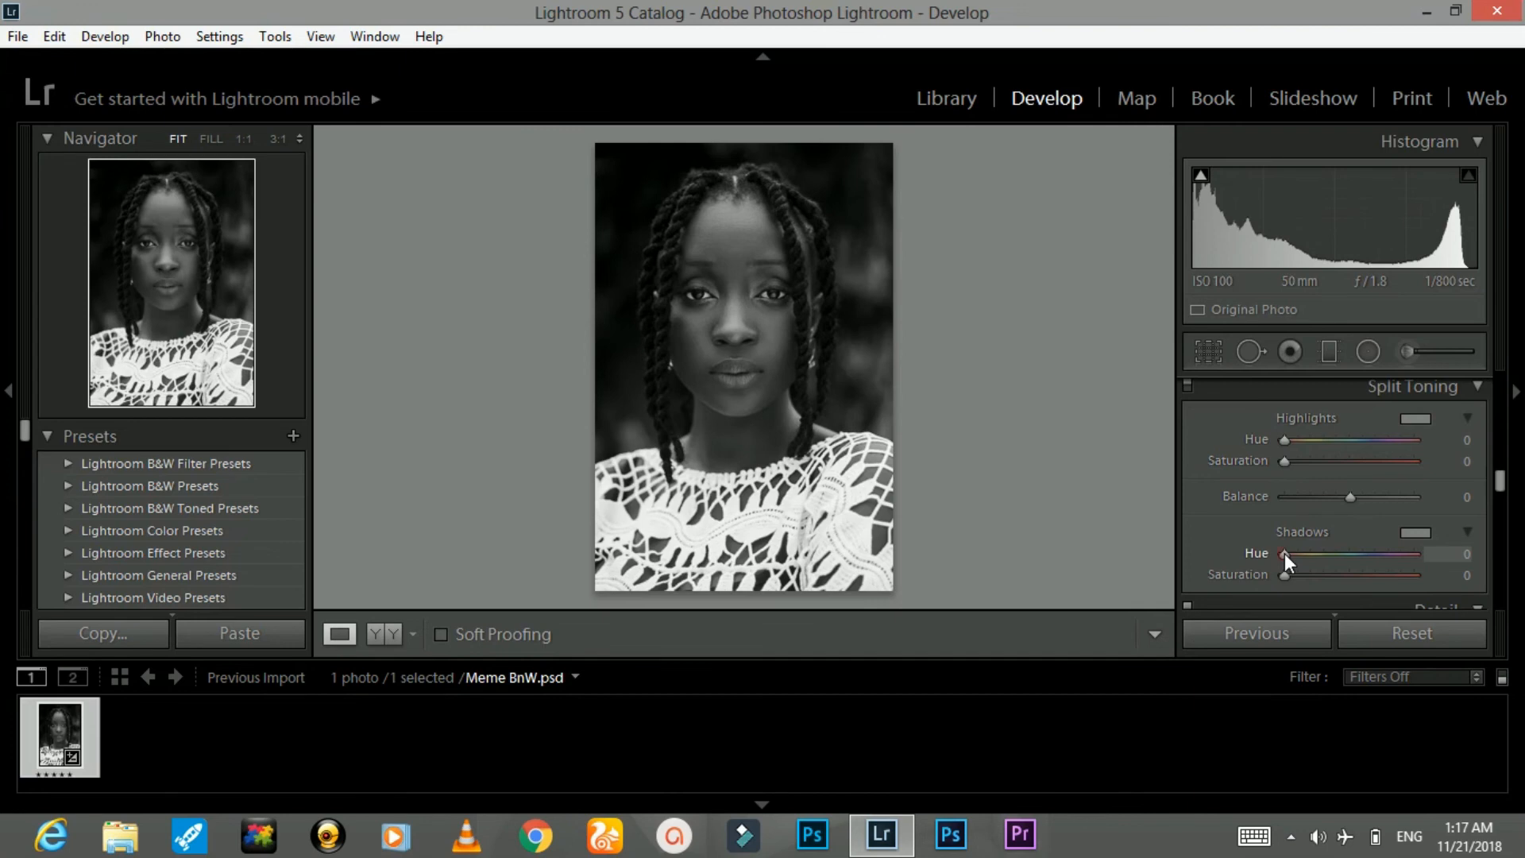
{"action": "left_click_drag", "start_coordinate": [1285, 553], "coordinate": [1357, 557]}
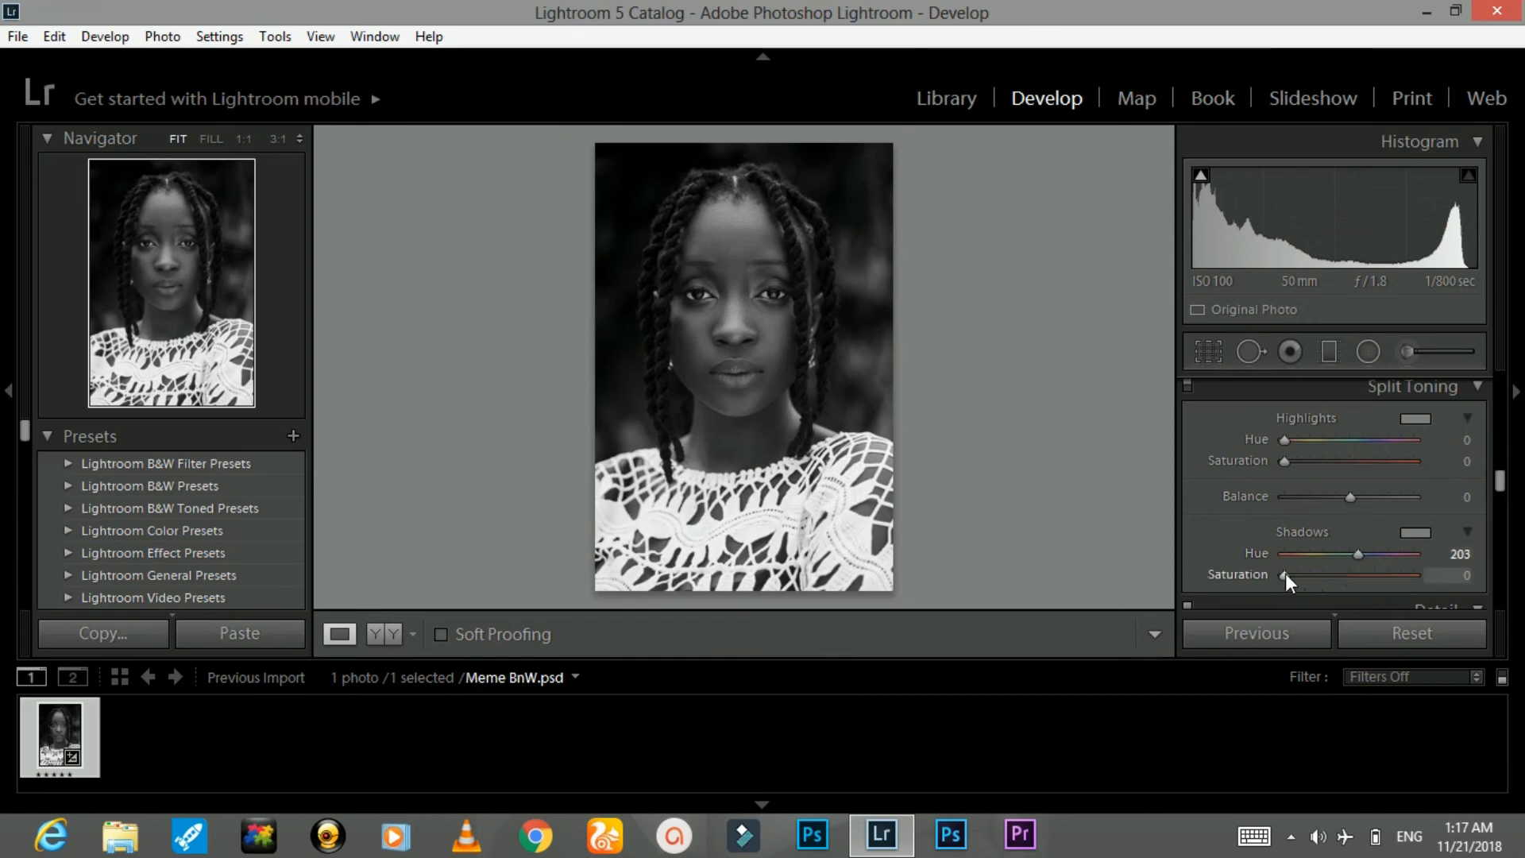
{"action": "left_click_drag", "start_coordinate": [1287, 575], "coordinate": [1294, 575]}
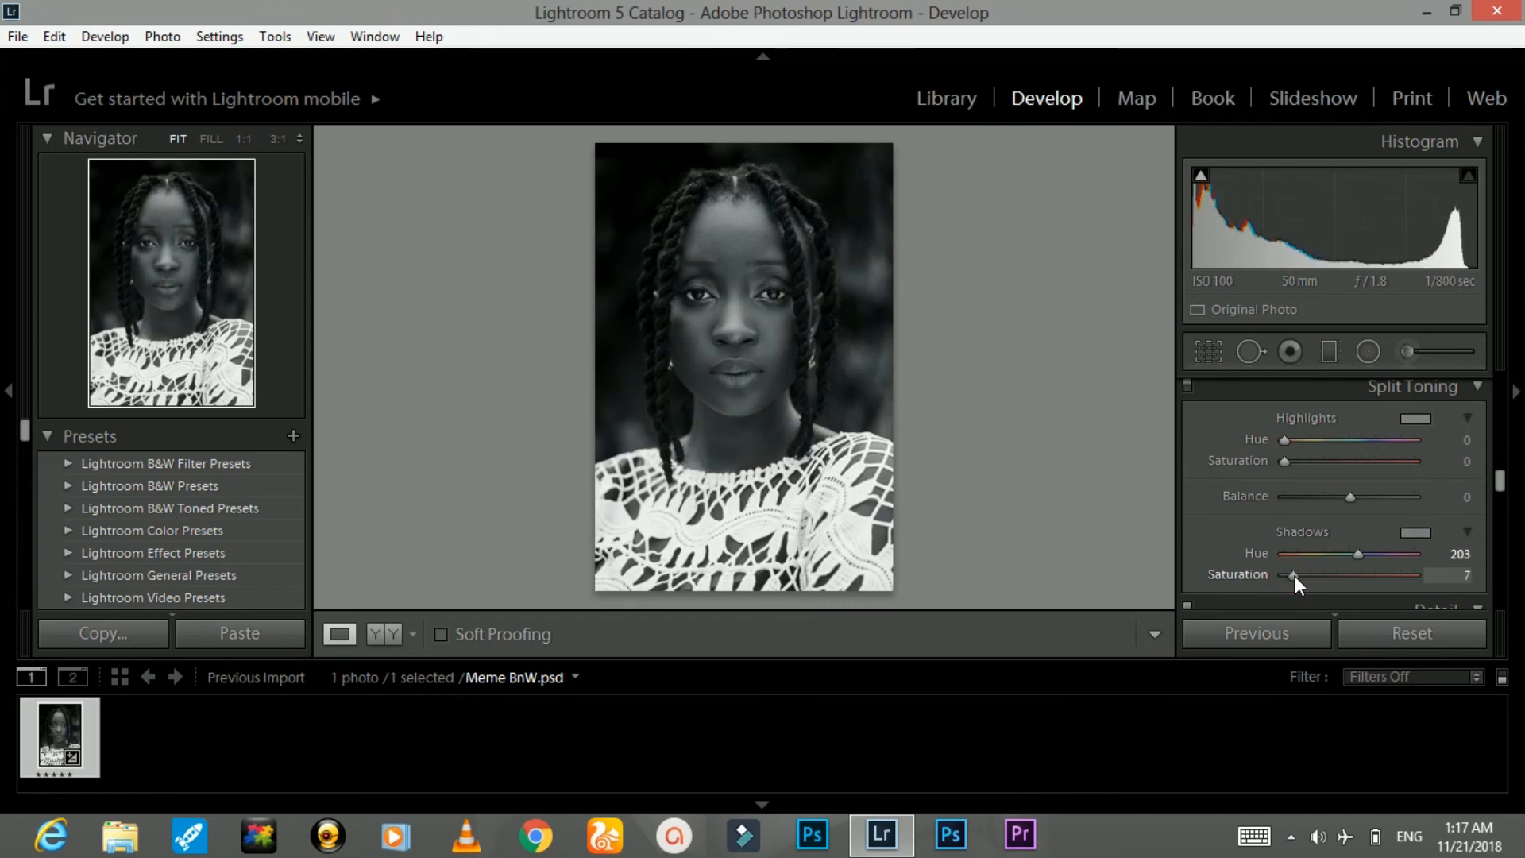
{"action": "left_click_drag", "start_coordinate": [1297, 577], "coordinate": [1298, 577]}
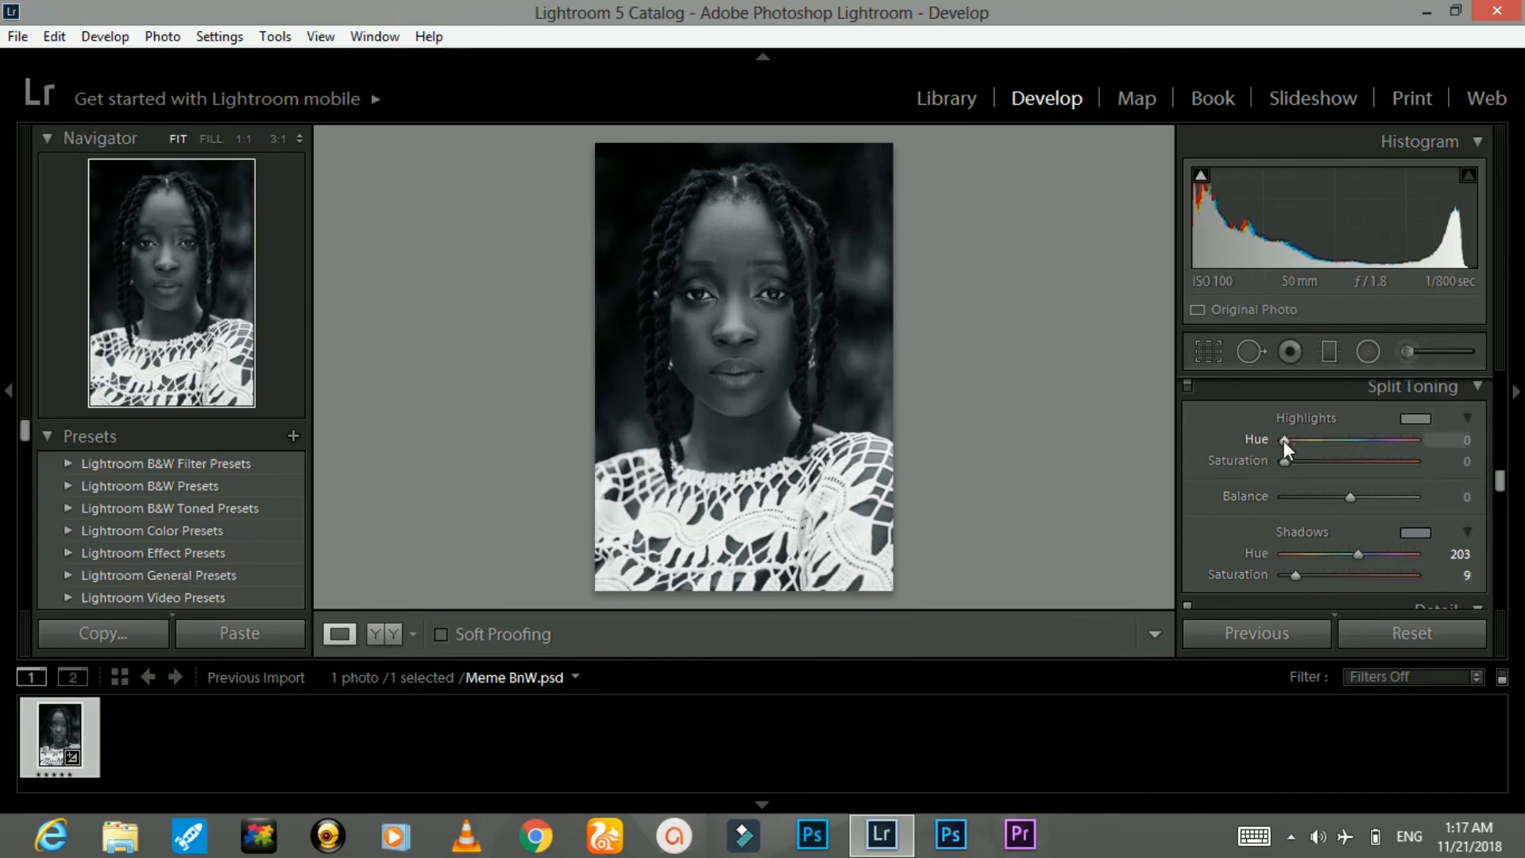
Try Split Toning highlights at Hue 68 and Saturation 17, with the shadows Hue shifted to 178
{"action": "left_click_drag", "start_coordinate": [1284, 441], "coordinate": [1303, 440]}
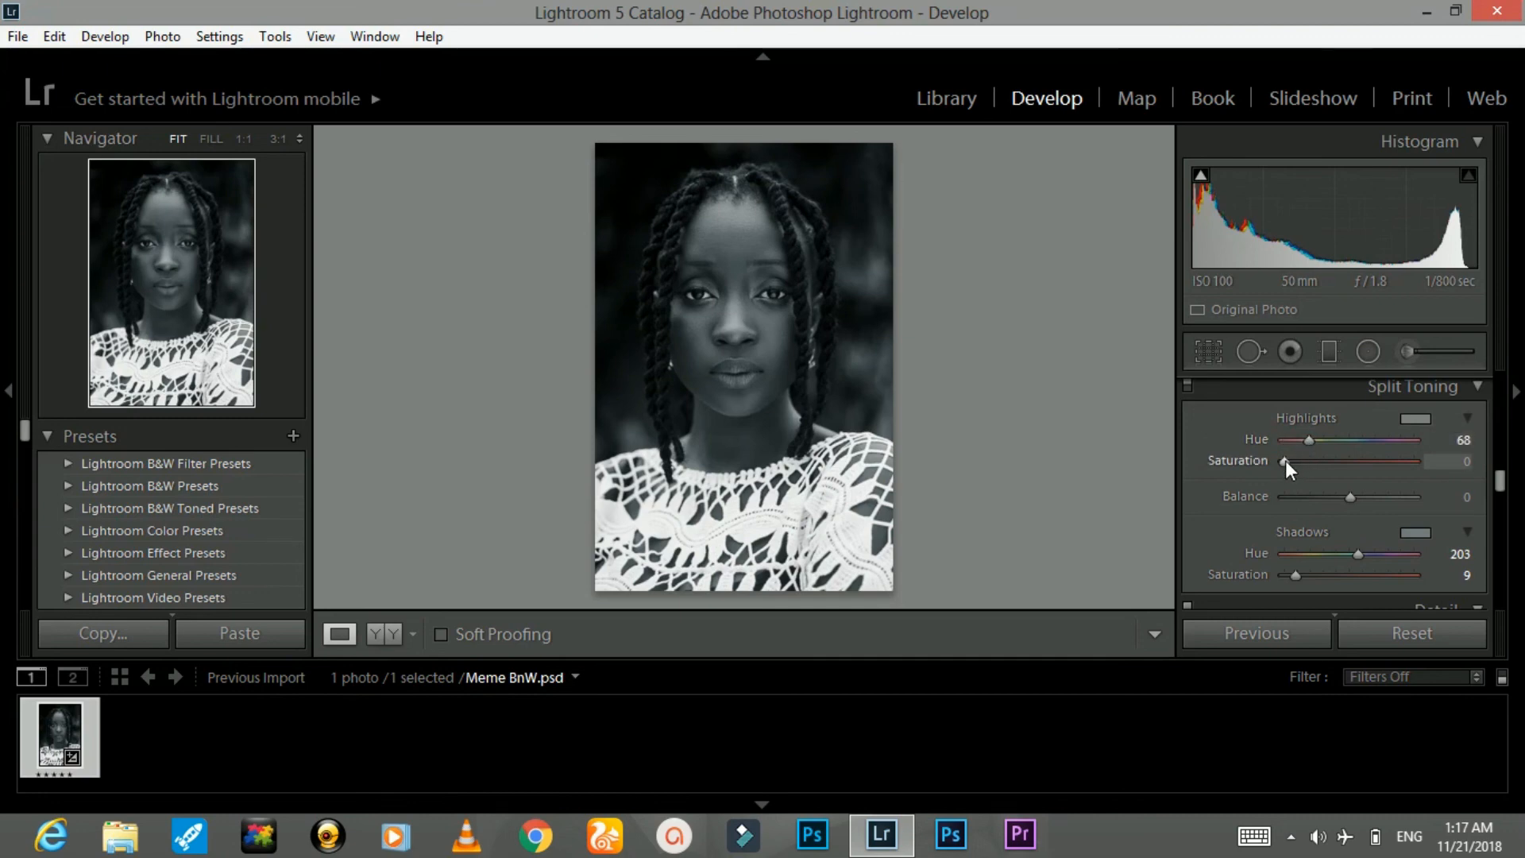
{"action": "left_click_drag", "start_coordinate": [1292, 462], "coordinate": [1309, 462]}
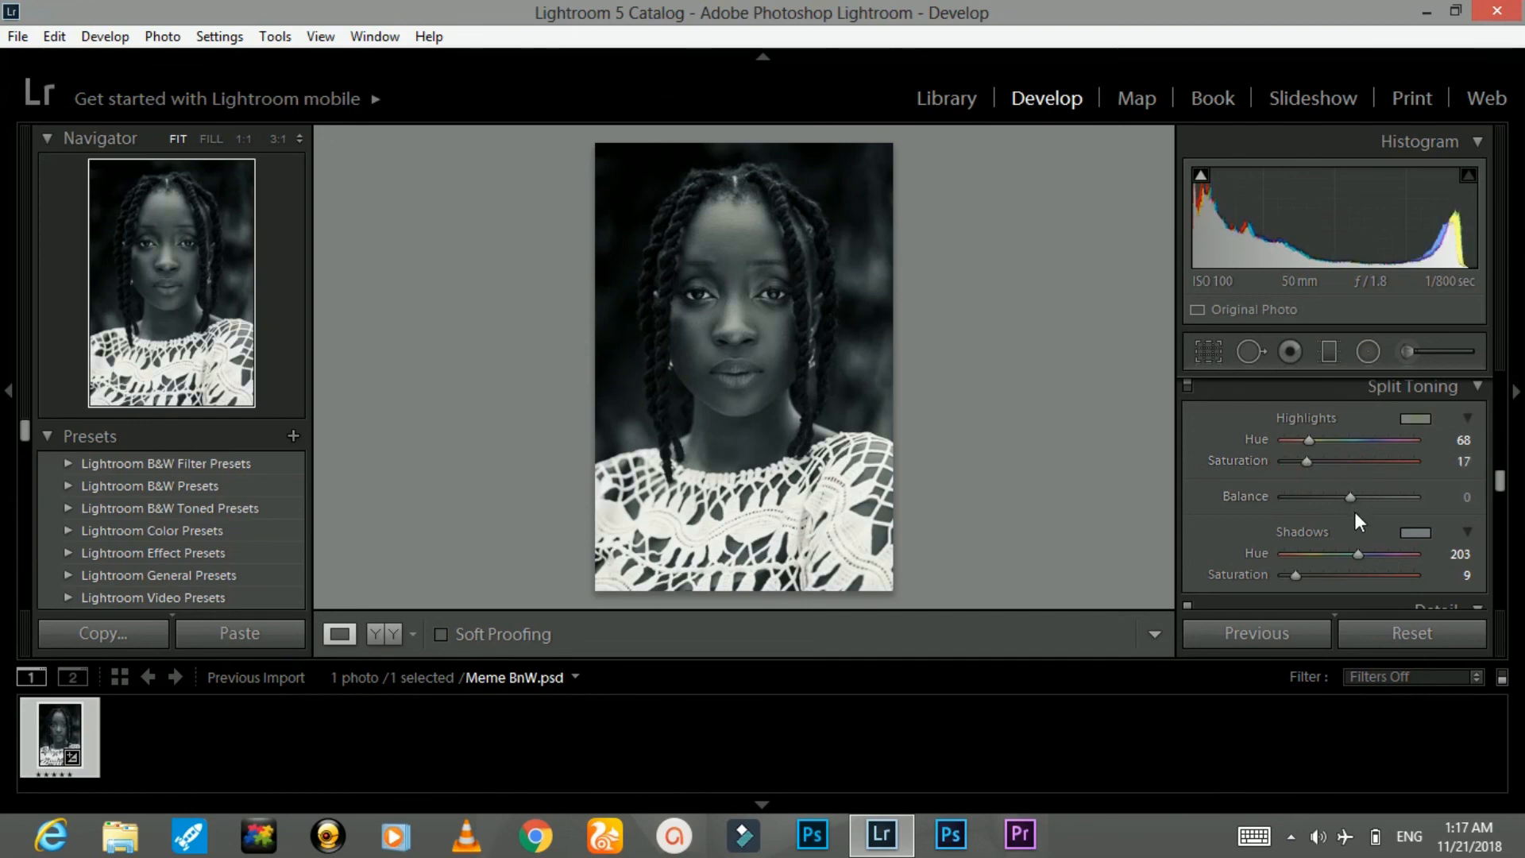
{"action": "left_click_drag", "start_coordinate": [1357, 554], "coordinate": [1348, 553]}
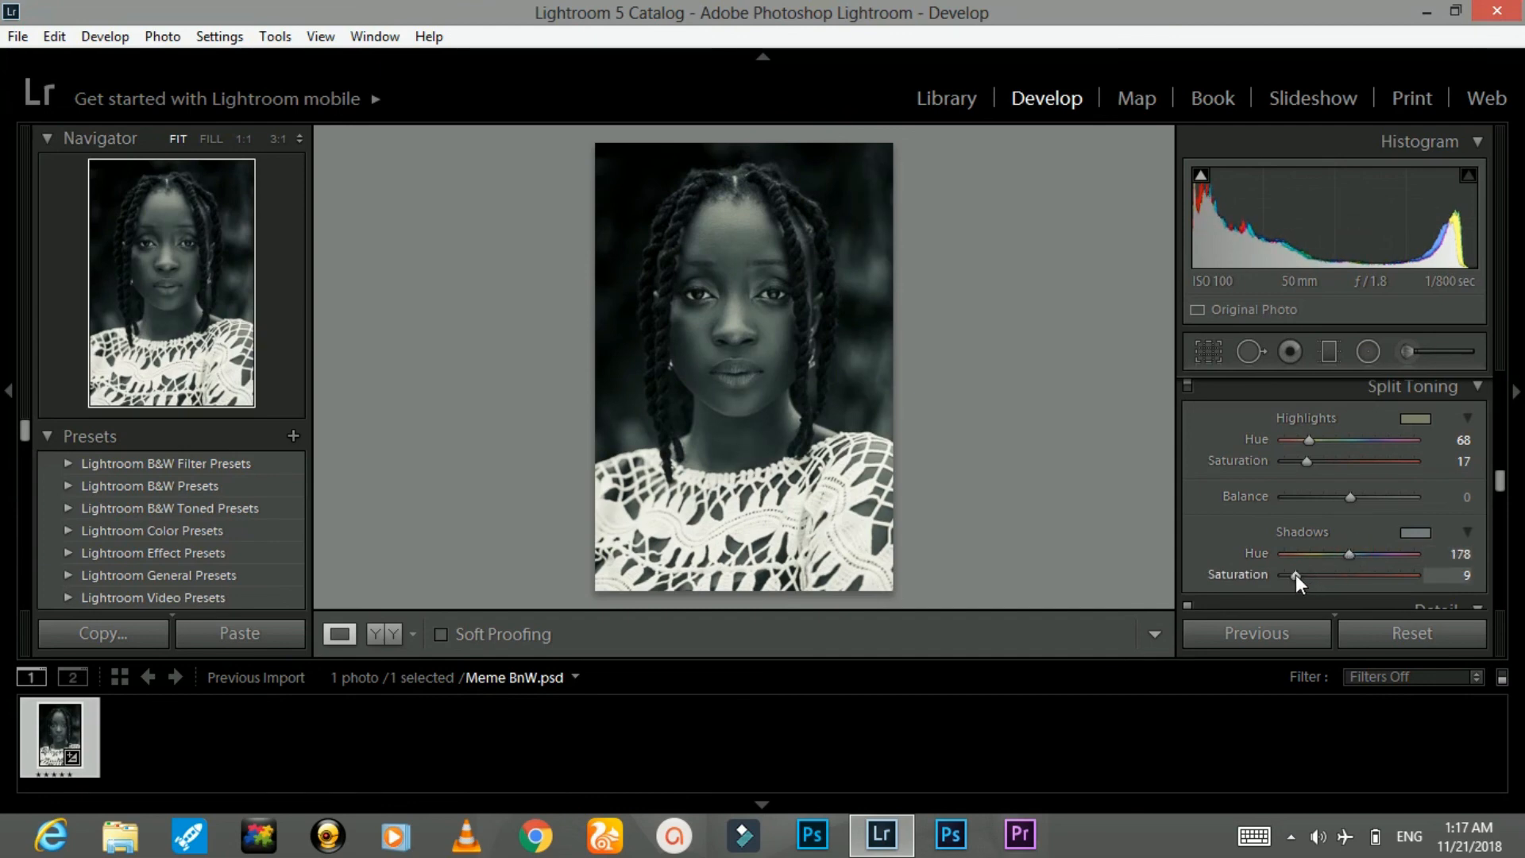
Reset the Split Toning Hue and Saturation to 0 for both the shadows and the highlights
{"action": "left_click_drag", "start_coordinate": [1295, 575], "coordinate": [1263, 575]}
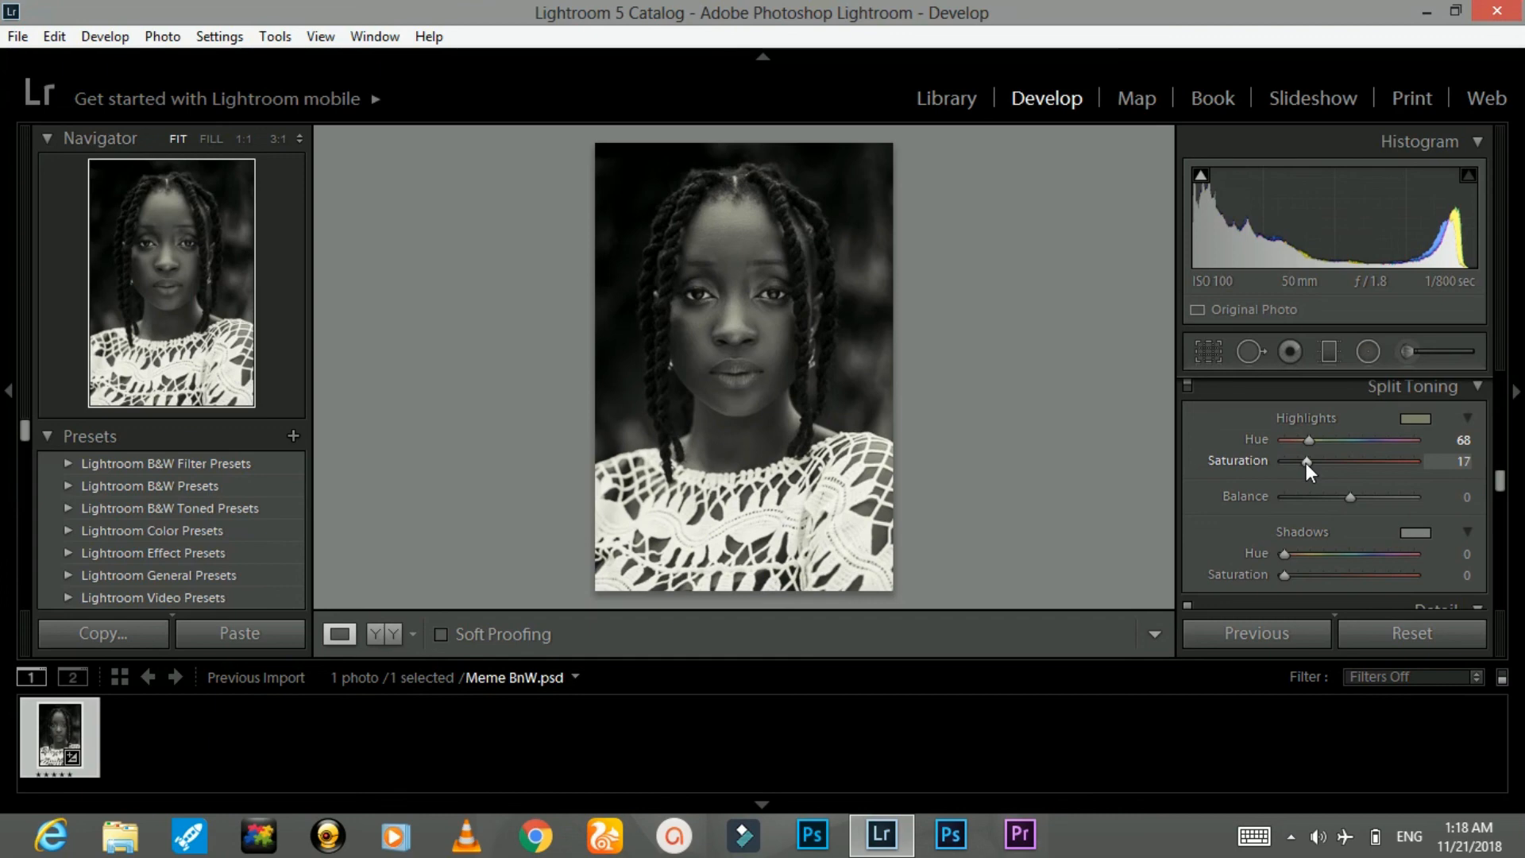
{"action": "double_click", "coordinate": [1306, 464]}
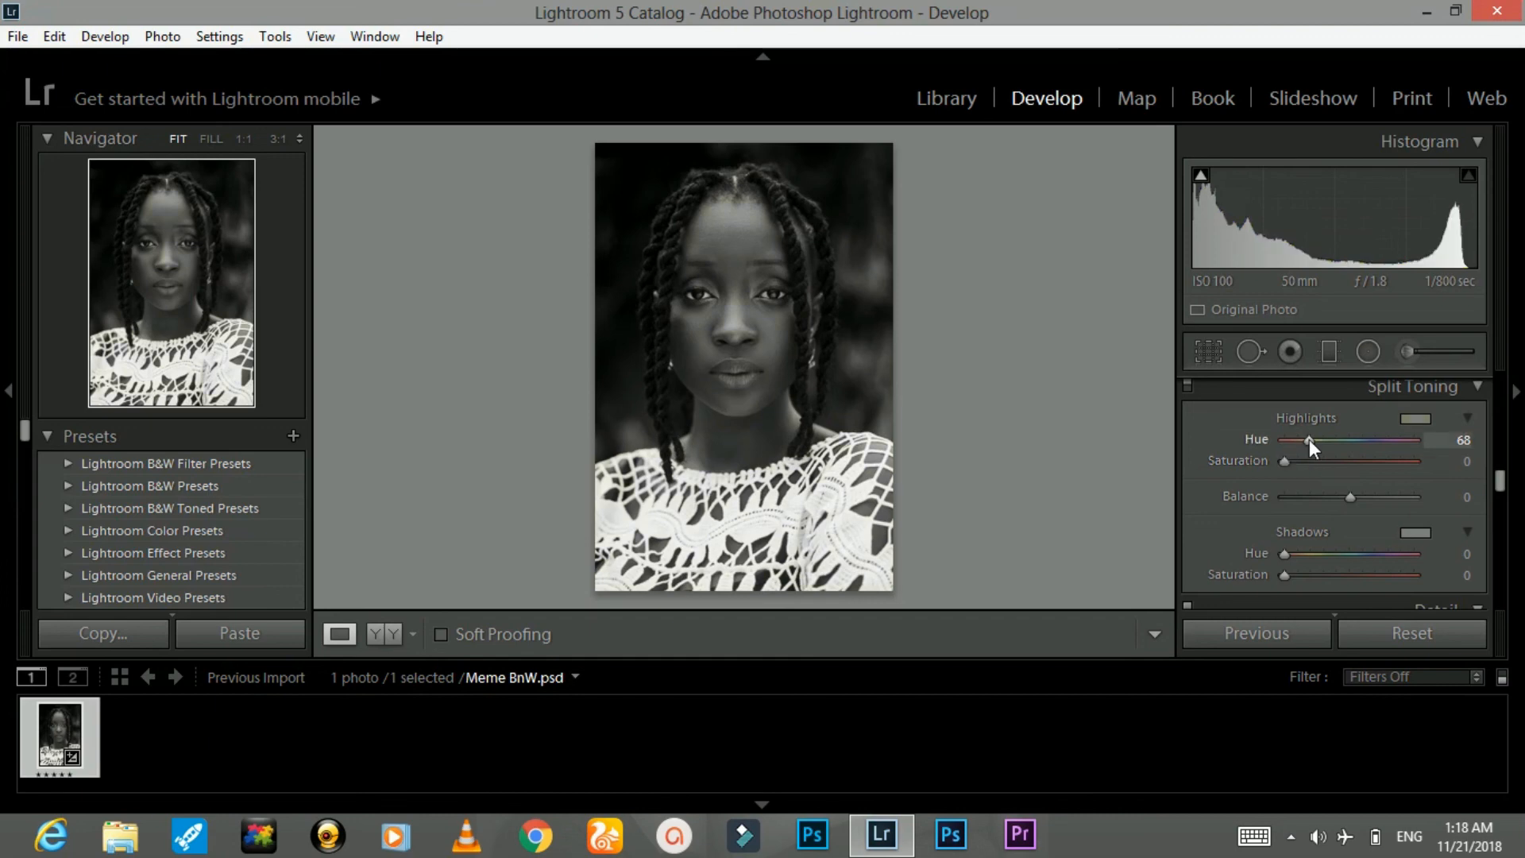
{"action": "double_click", "coordinate": [1306, 440]}
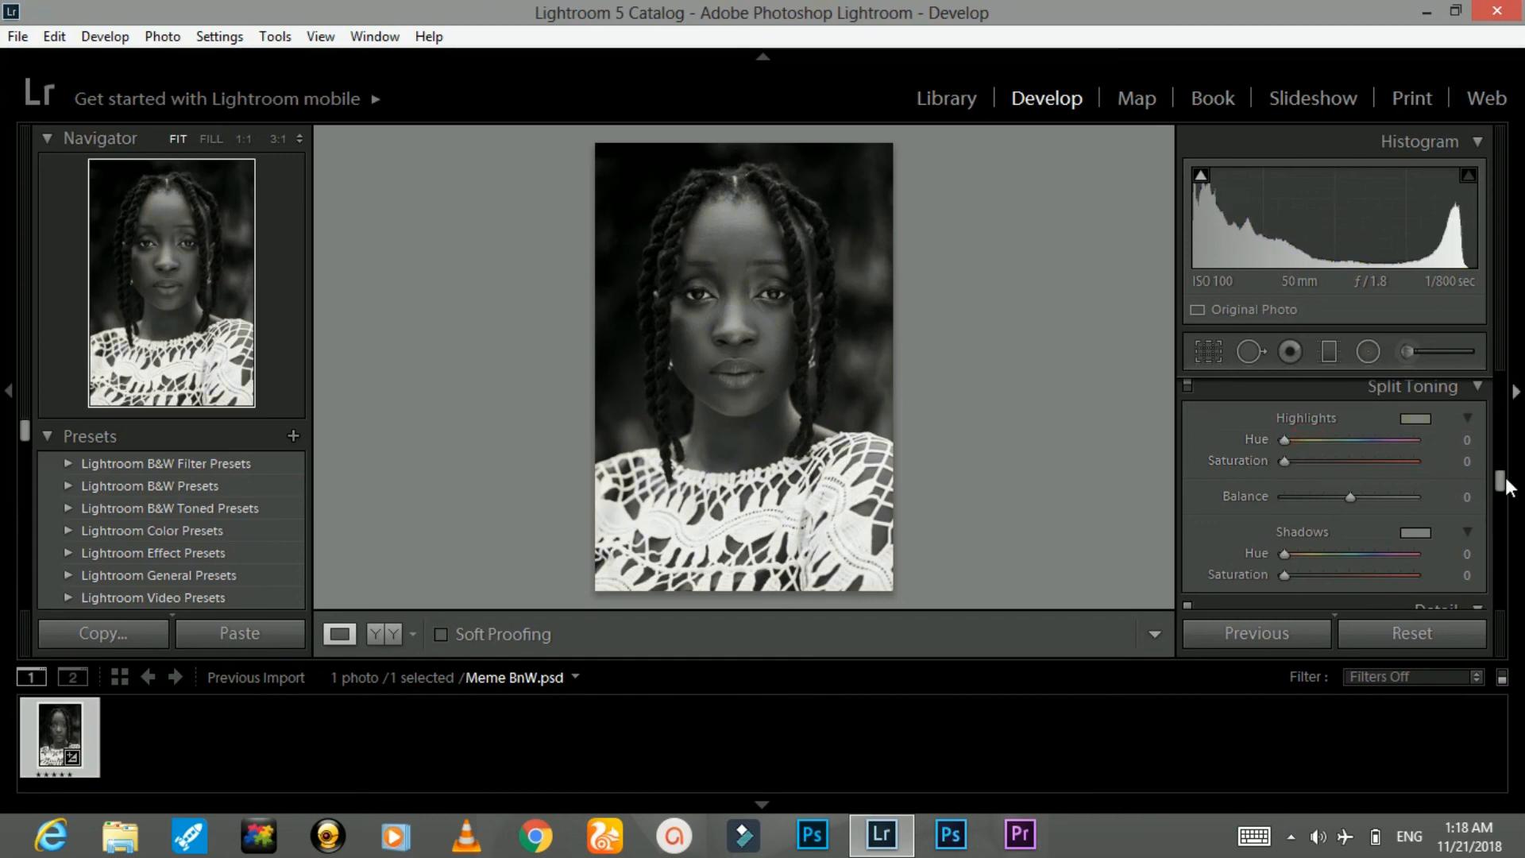
Collapse the Split Toning, Detail, B&W, Tone Curve and Basic sections
{"action": "left_click_drag", "start_coordinate": [1506, 486], "coordinate": [1503, 474]}
{"action": "left_click", "coordinate": [1478, 499]}
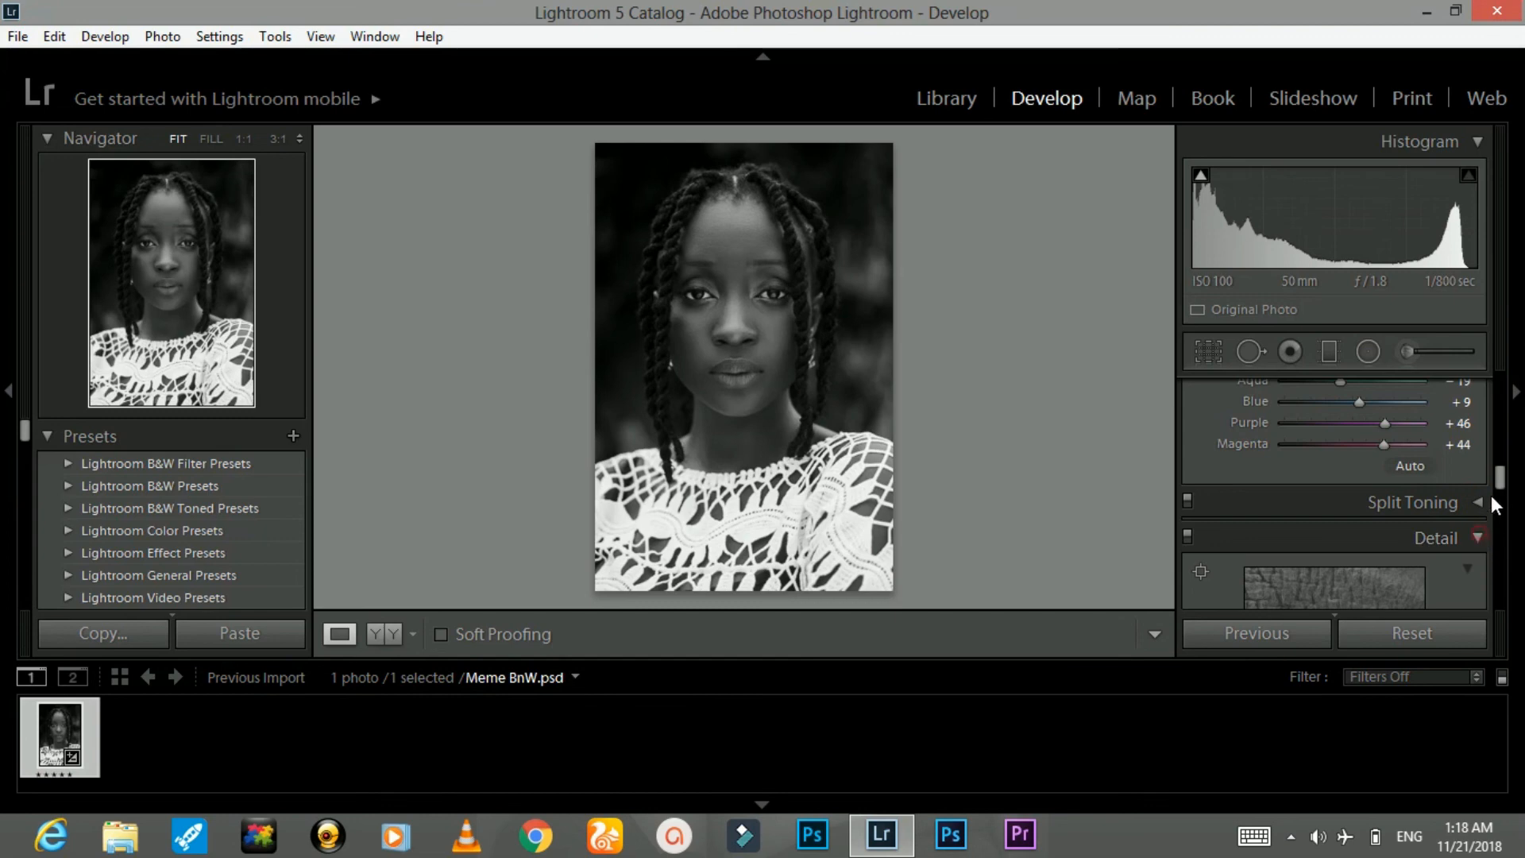
{"action": "left_click", "coordinate": [1478, 535]}
{"action": "left_click", "coordinate": [1476, 535]}
{"action": "left_click_drag", "start_coordinate": [1495, 512], "coordinate": [1496, 380]}
{"action": "left_click", "coordinate": [1480, 486]}
{"action": "left_click", "coordinate": [1476, 412]}
{"action": "left_click", "coordinate": [1475, 385]}
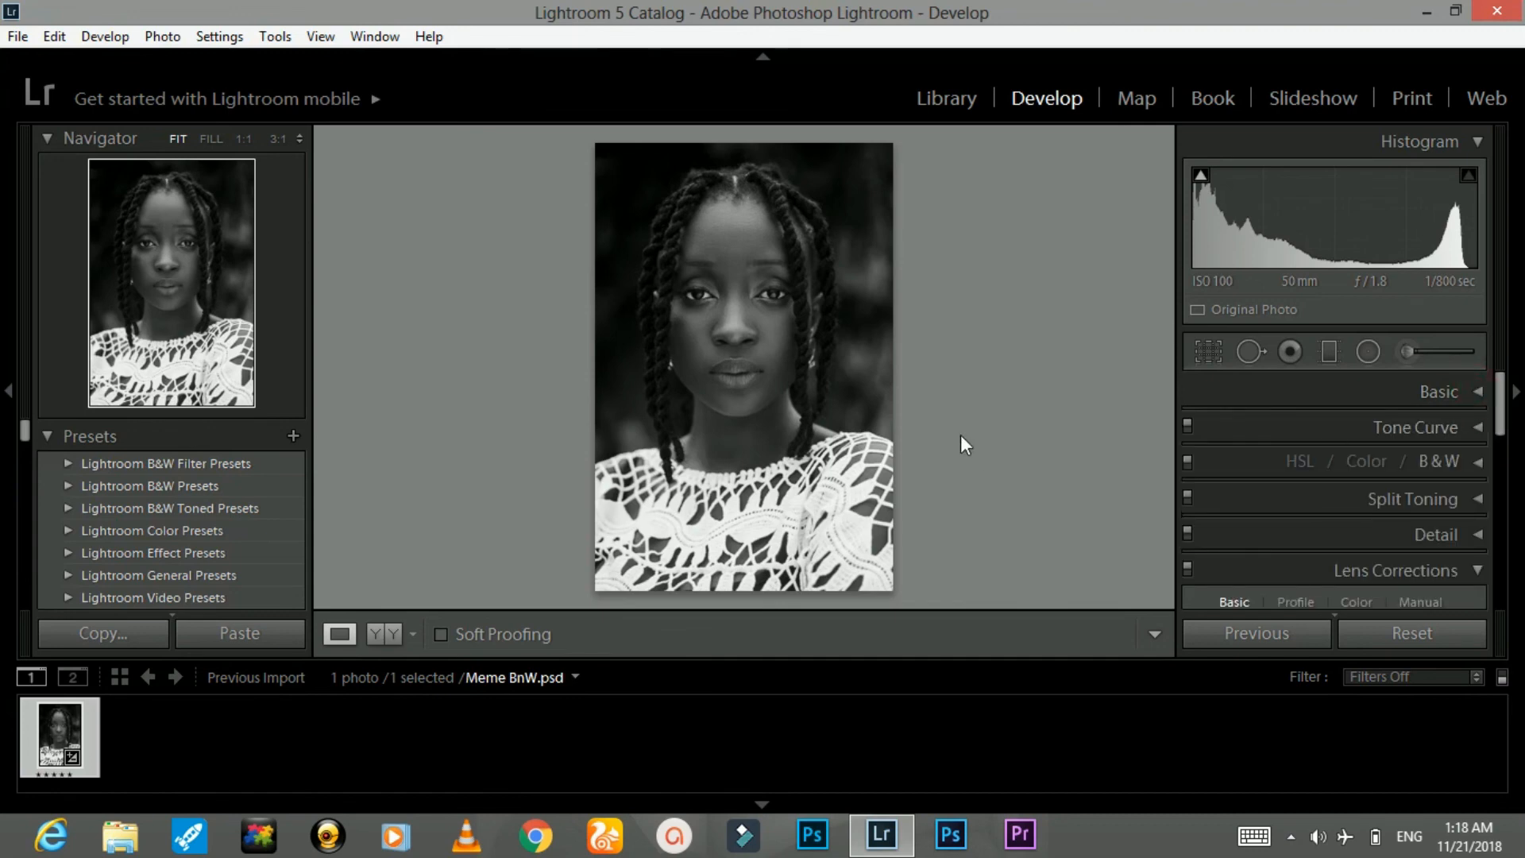
Compare the original color portrait with the black-and-white edit by toggling the Before view twice
{"action": "key", "text": "backslash"}
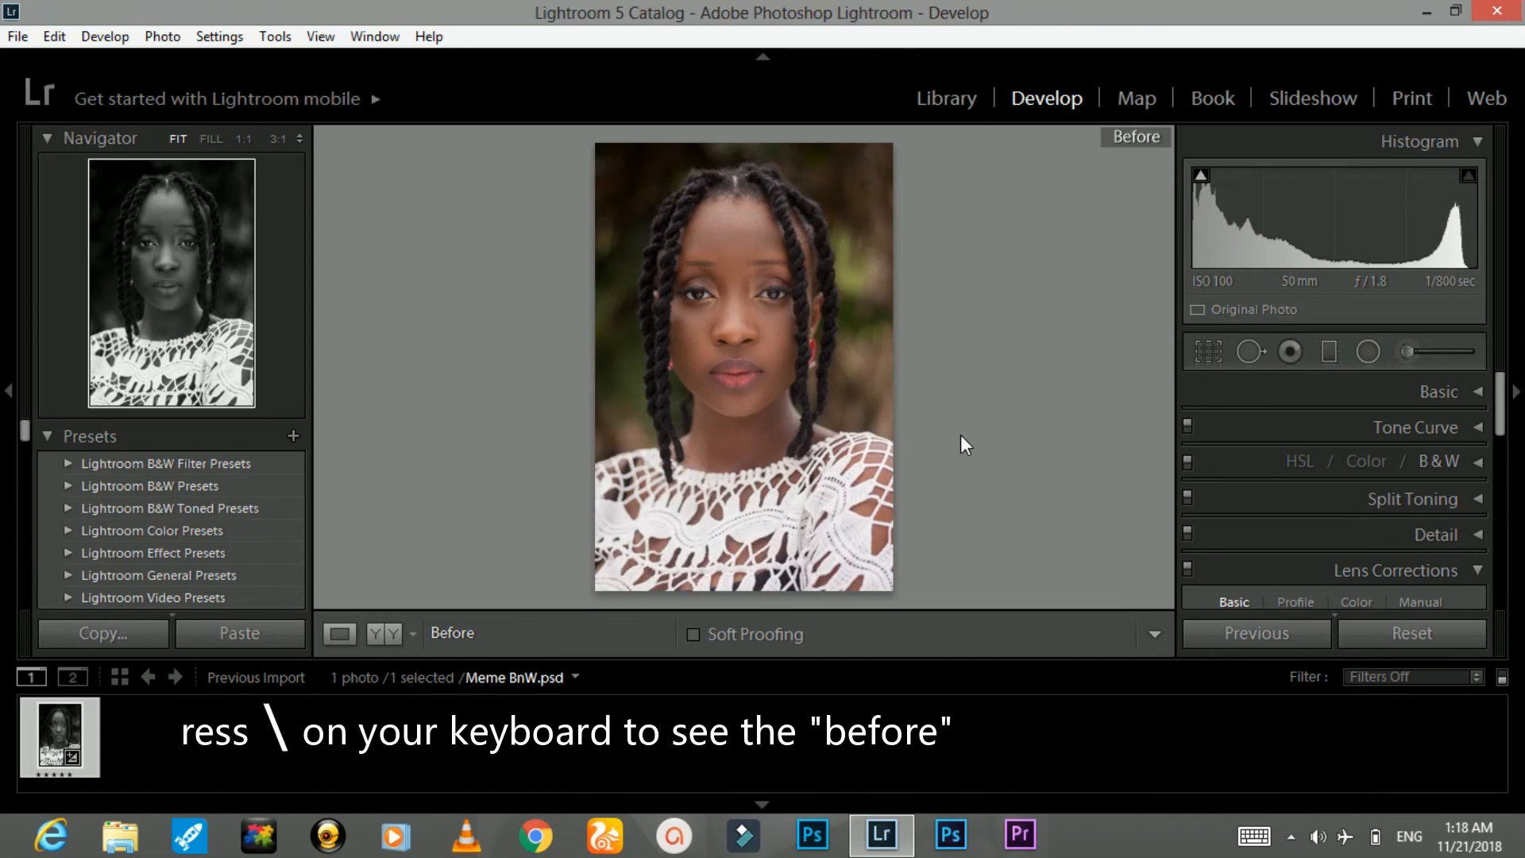
{"action": "key", "text": "backslash"}
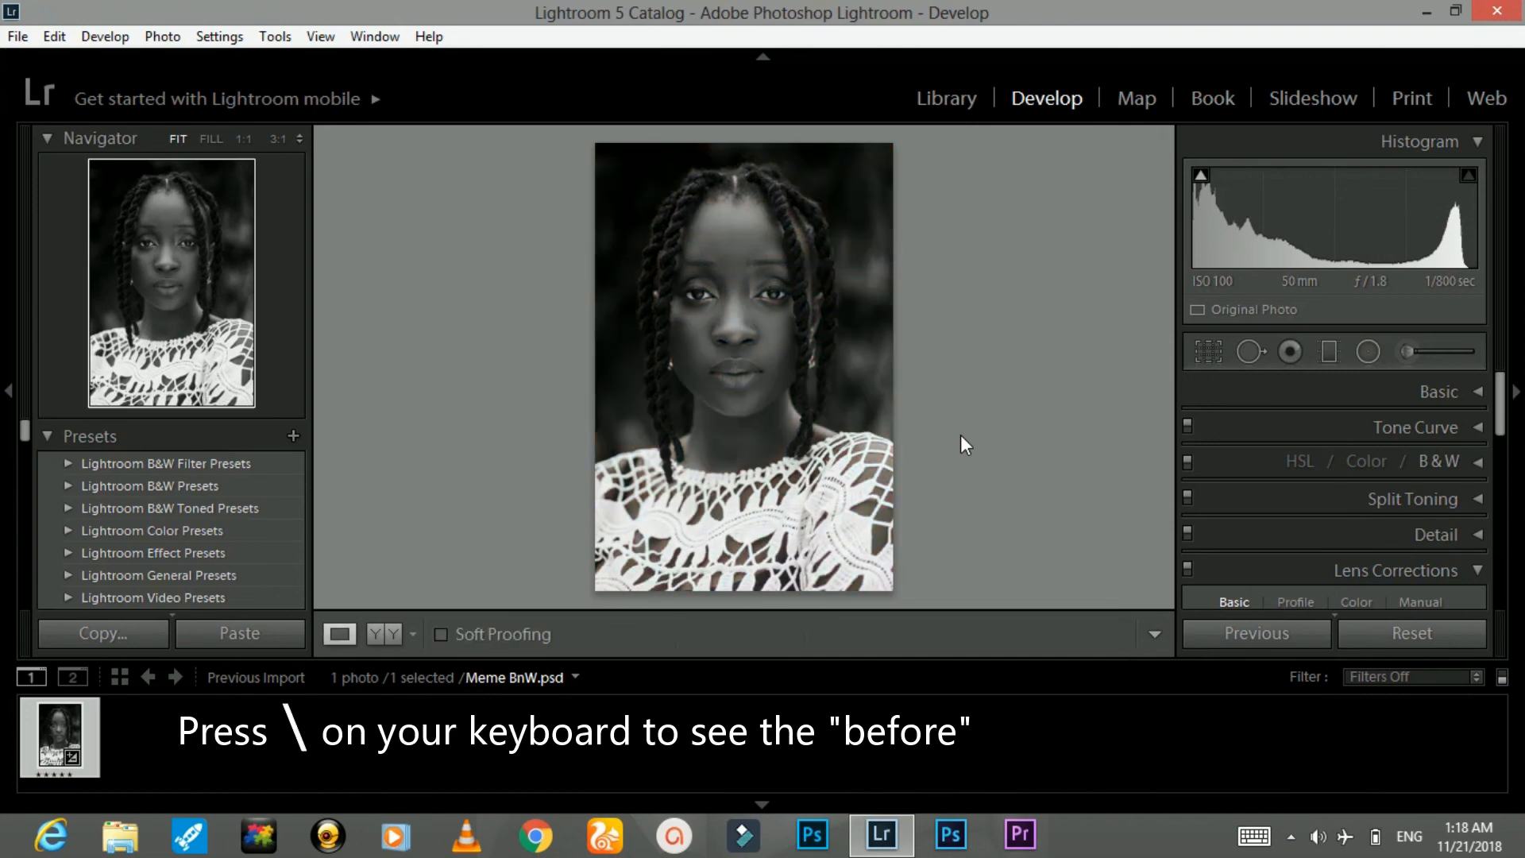
{"action": "key", "text": "backslash"}
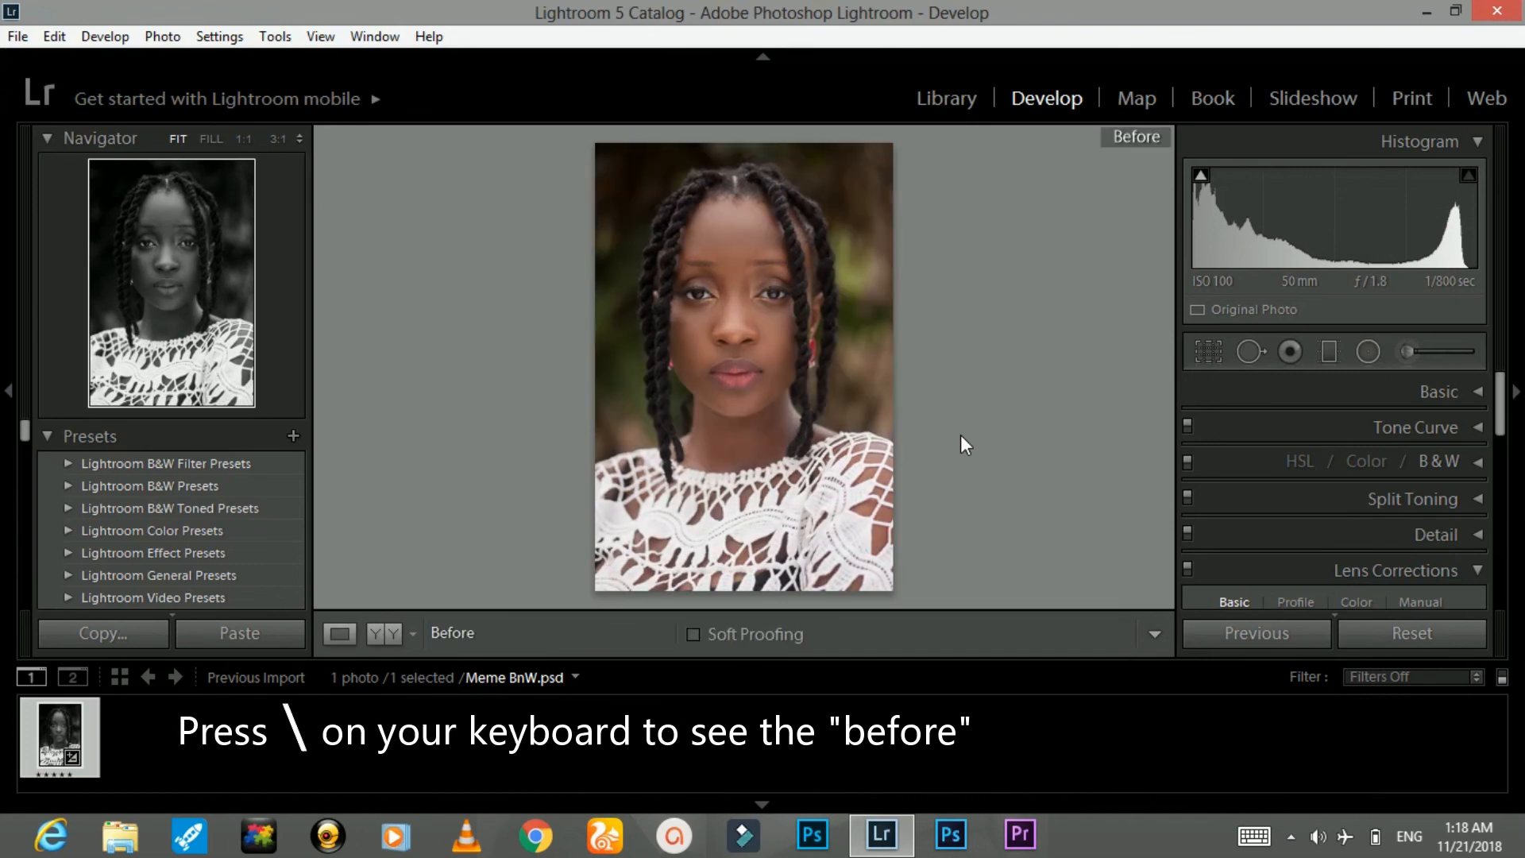
{"action": "key", "text": "backslash"}
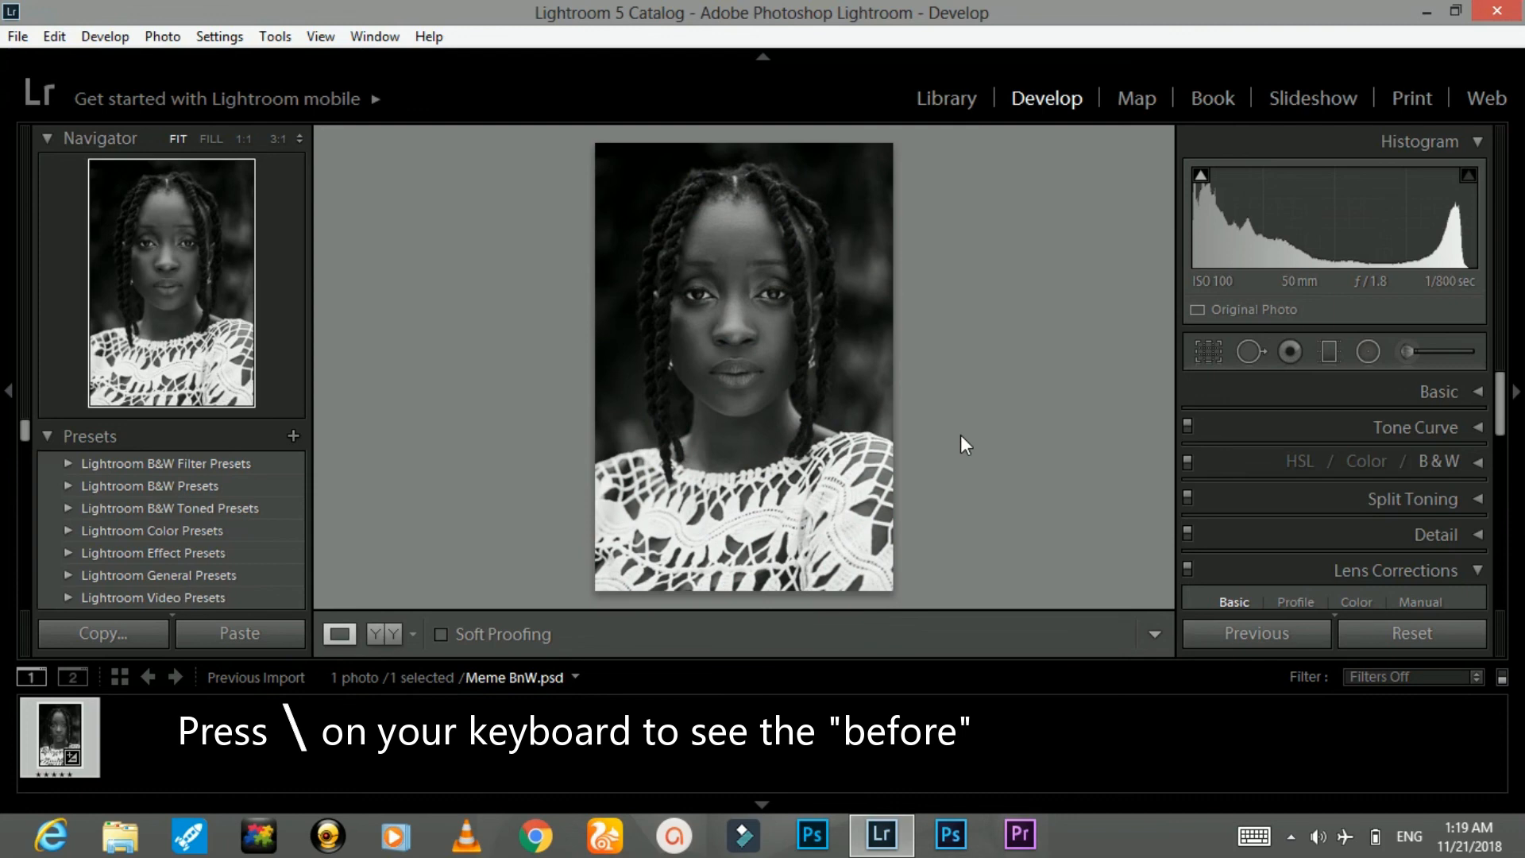